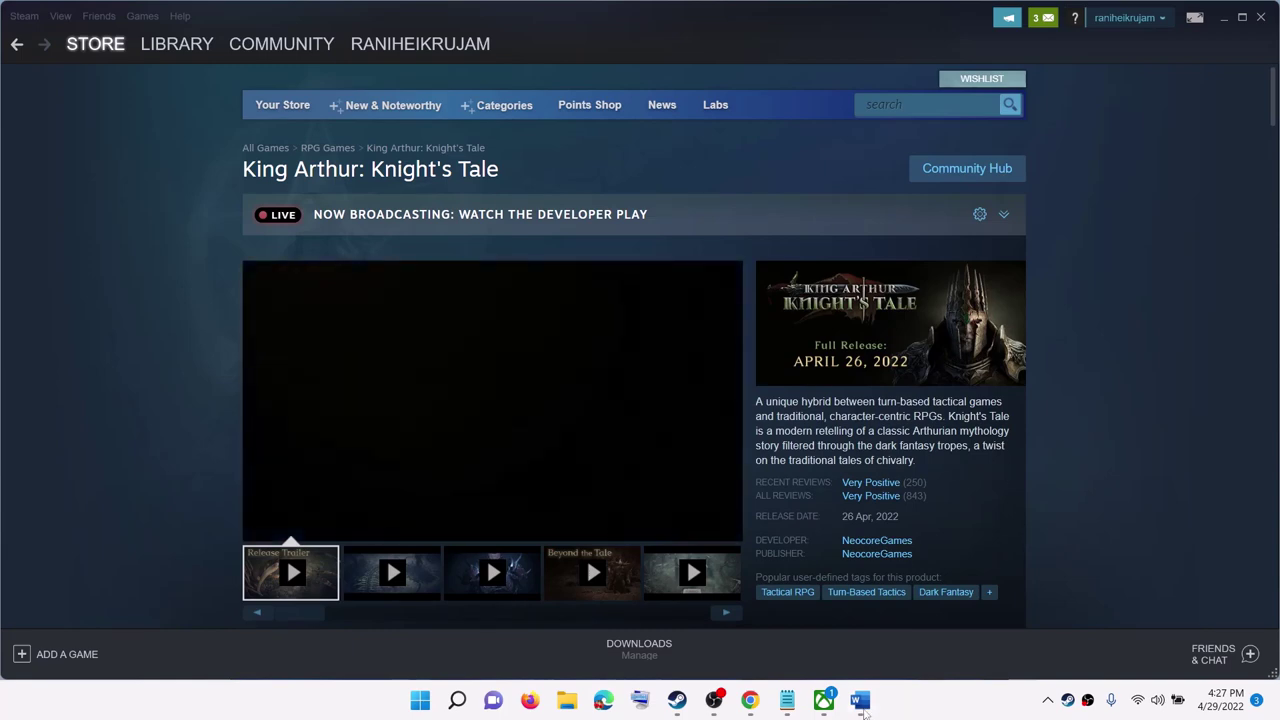
Bring the Fix King Arthur Knight Word document to the front with Alt+Tab
{"action": "key", "text": "alt+Tab"}
Highlight Step 1's 'Restart your PC', then show and dismiss the Start menu power options
{"action": "left_click_drag", "start_coordinate": [211, 445], "coordinate": [665, 455]}
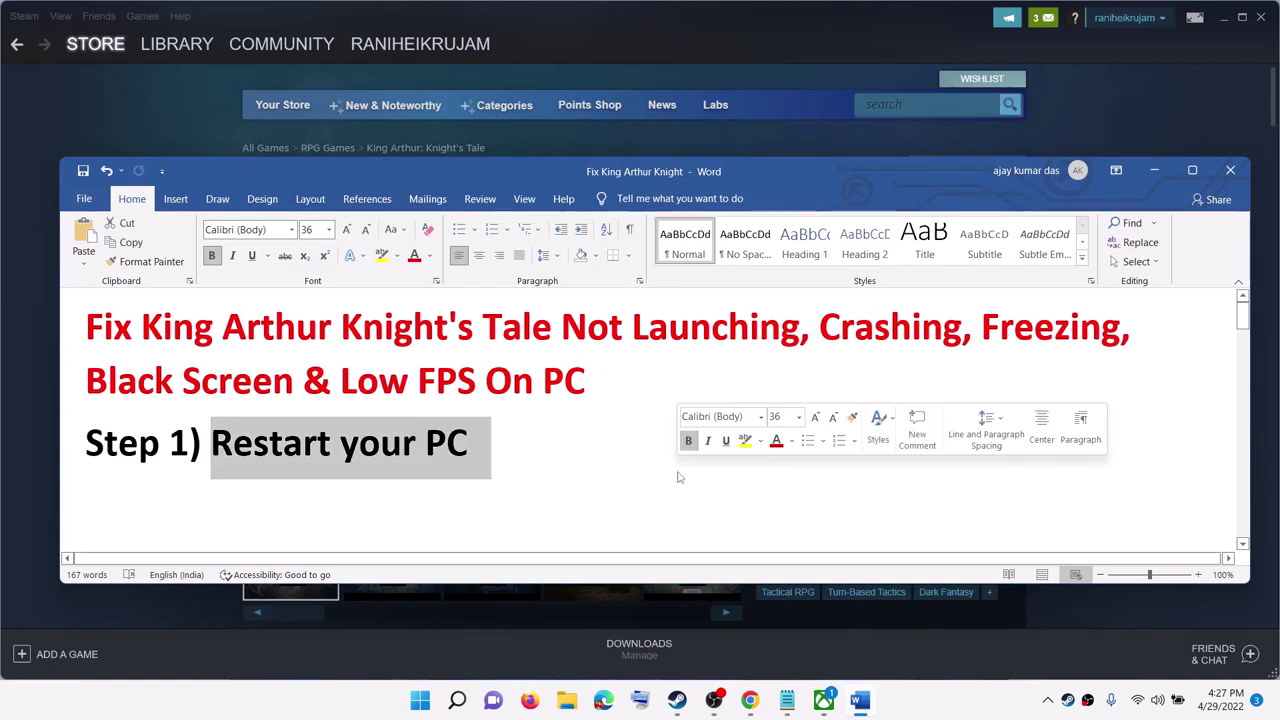
{"action": "key", "text": "super"}
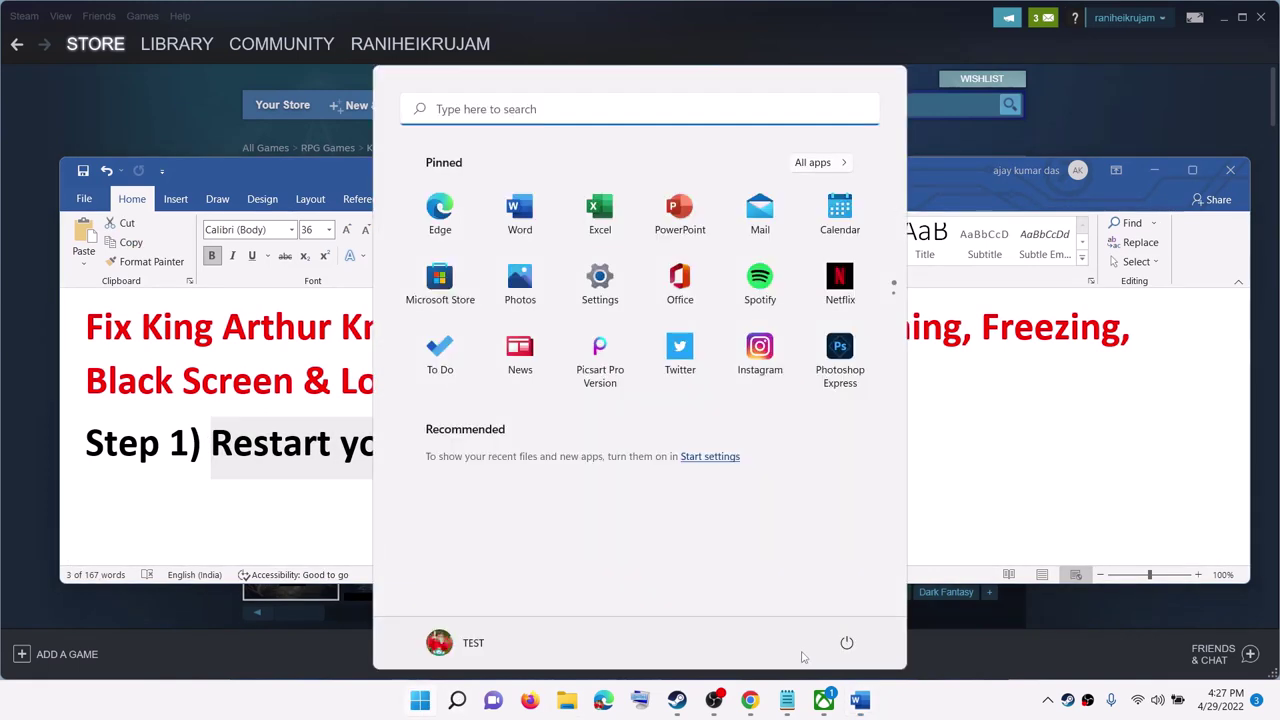
{"action": "left_click", "coordinate": [846, 642]}
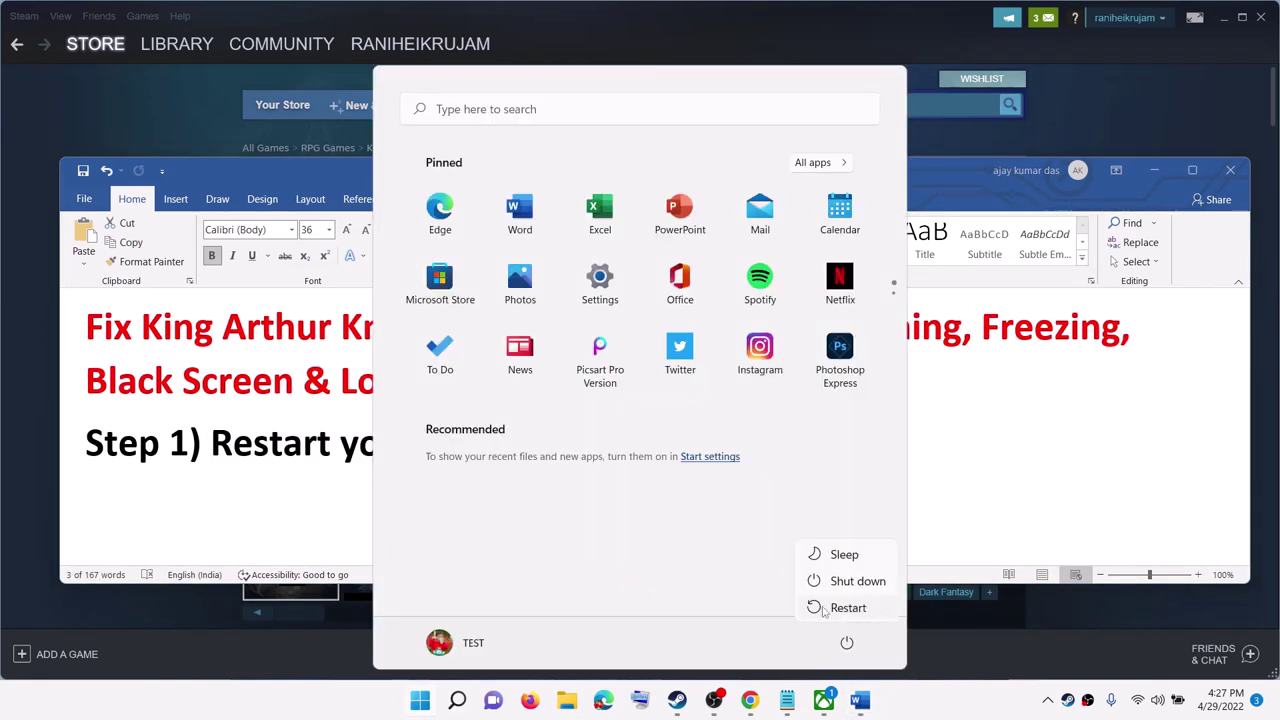
{"action": "left_click", "coordinate": [848, 607]}
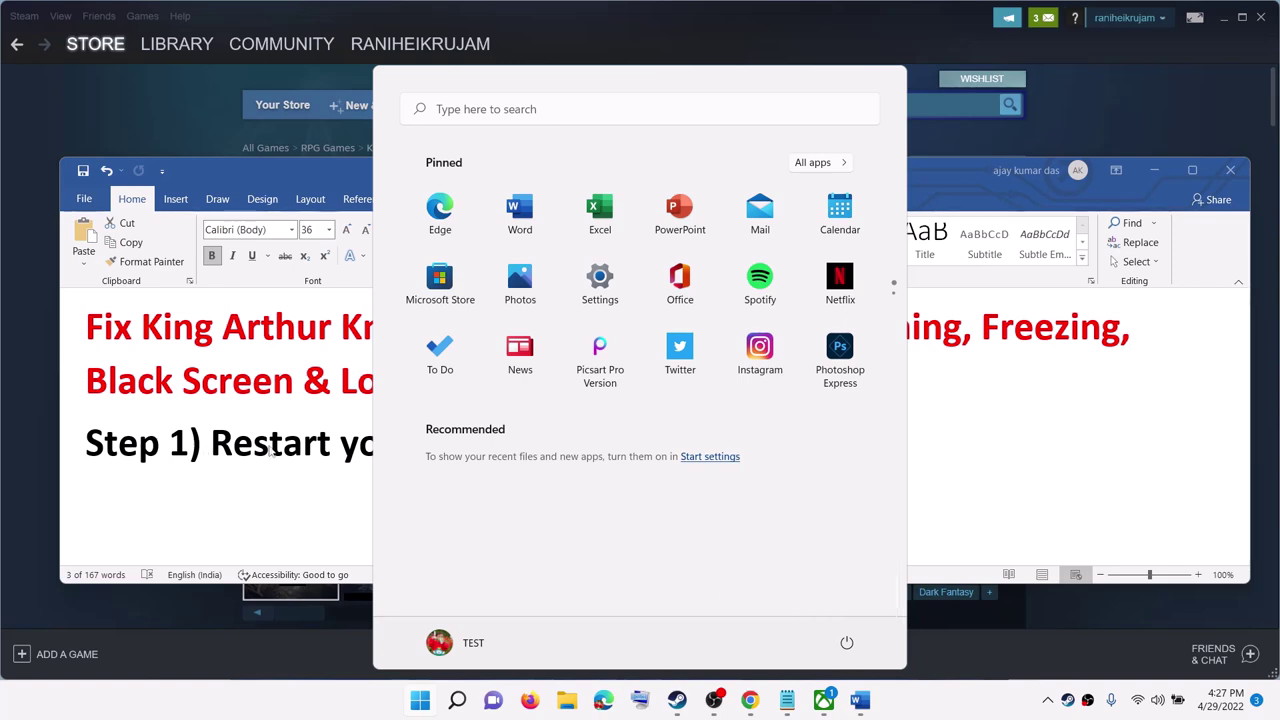
{"action": "key", "text": "Escape"}
Highlight Step 2's 'Verify the game files' and minimize the Word document
{"action": "scroll", "coordinate": [609, 450], "scroll_direction": "down", "scroll_amount": 2}
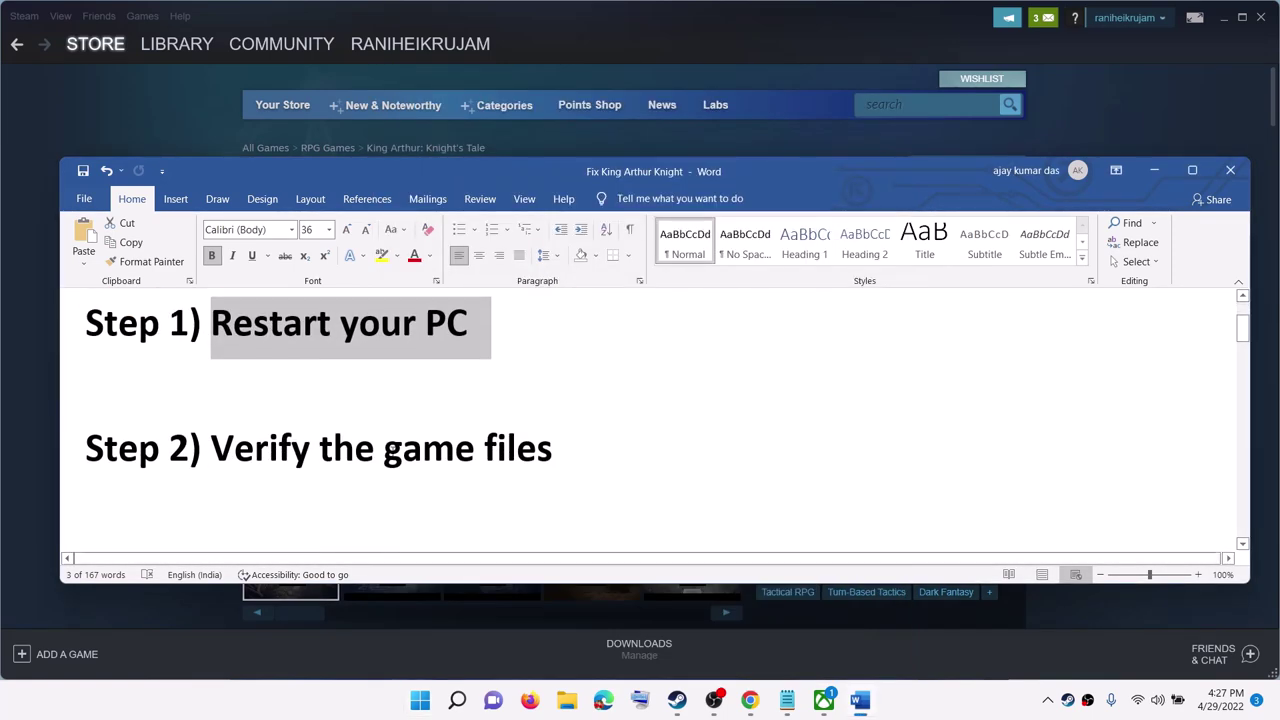
{"action": "left_click_drag", "start_coordinate": [210, 450], "coordinate": [577, 452]}
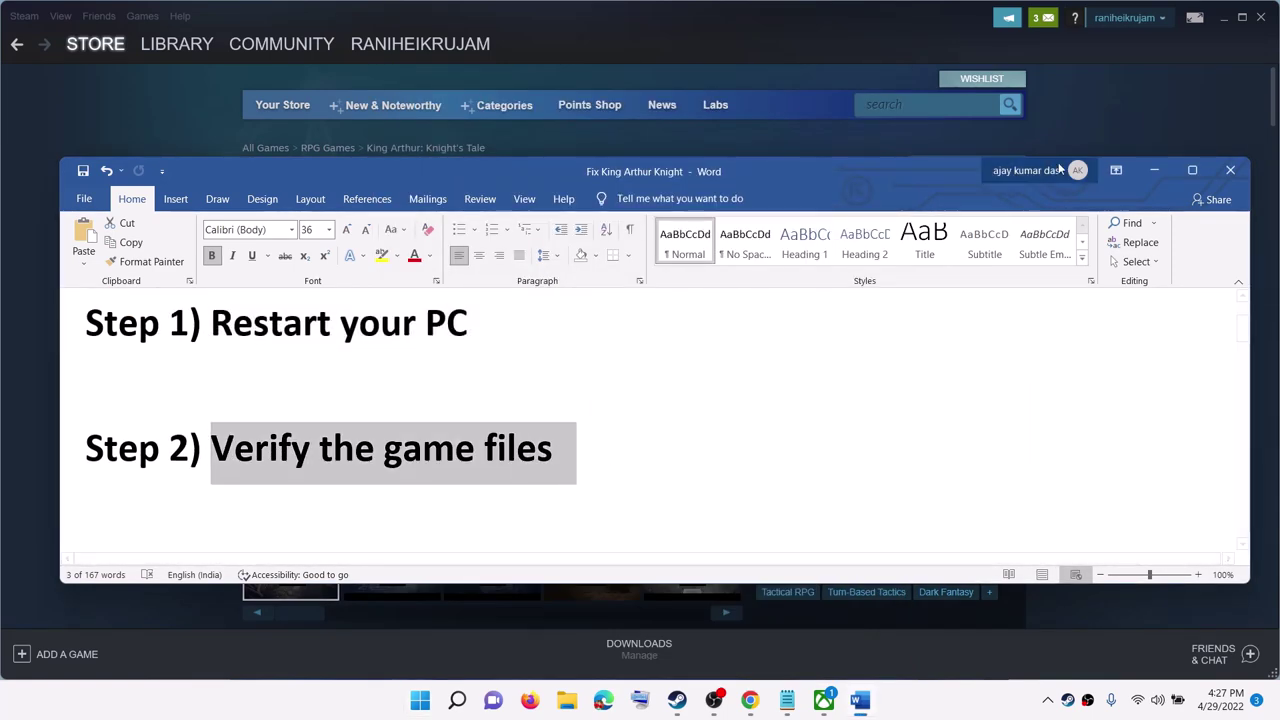
{"action": "left_click", "coordinate": [1153, 171]}
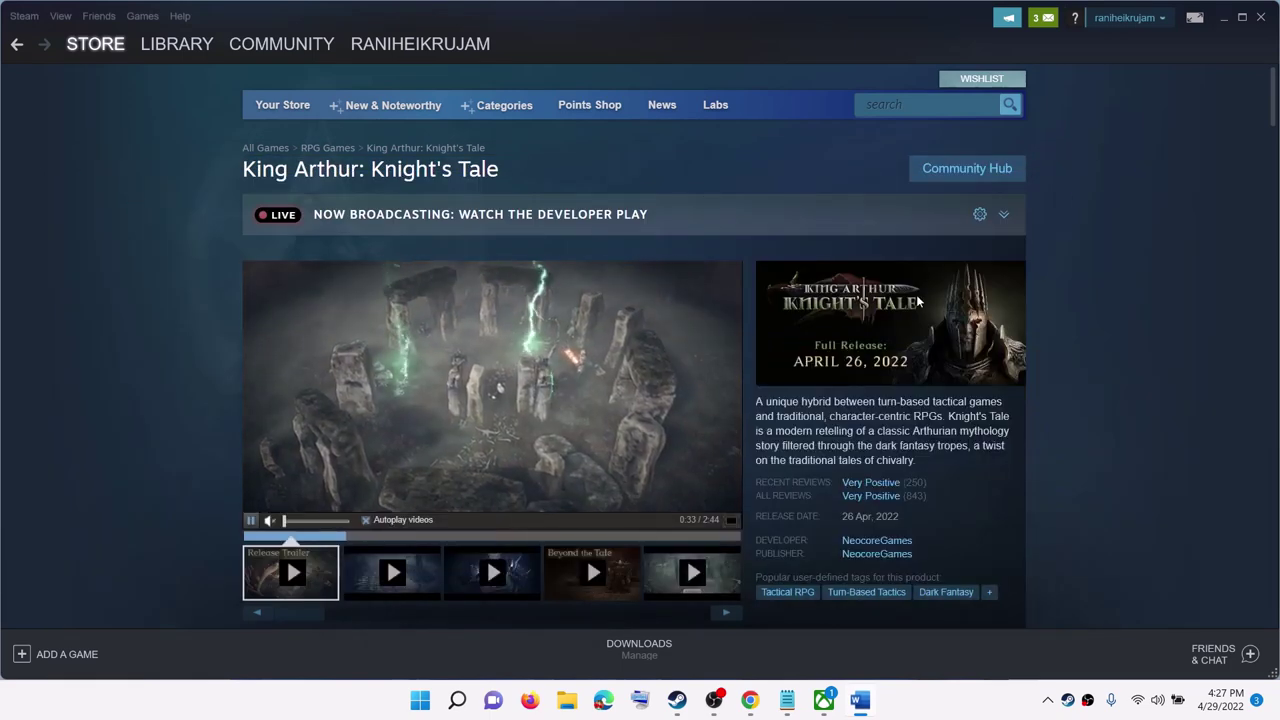
In Steam's Library, view BABYLON'S FALL's Local Files properties, then close the properties window
{"action": "left_click", "coordinate": [176, 46]}
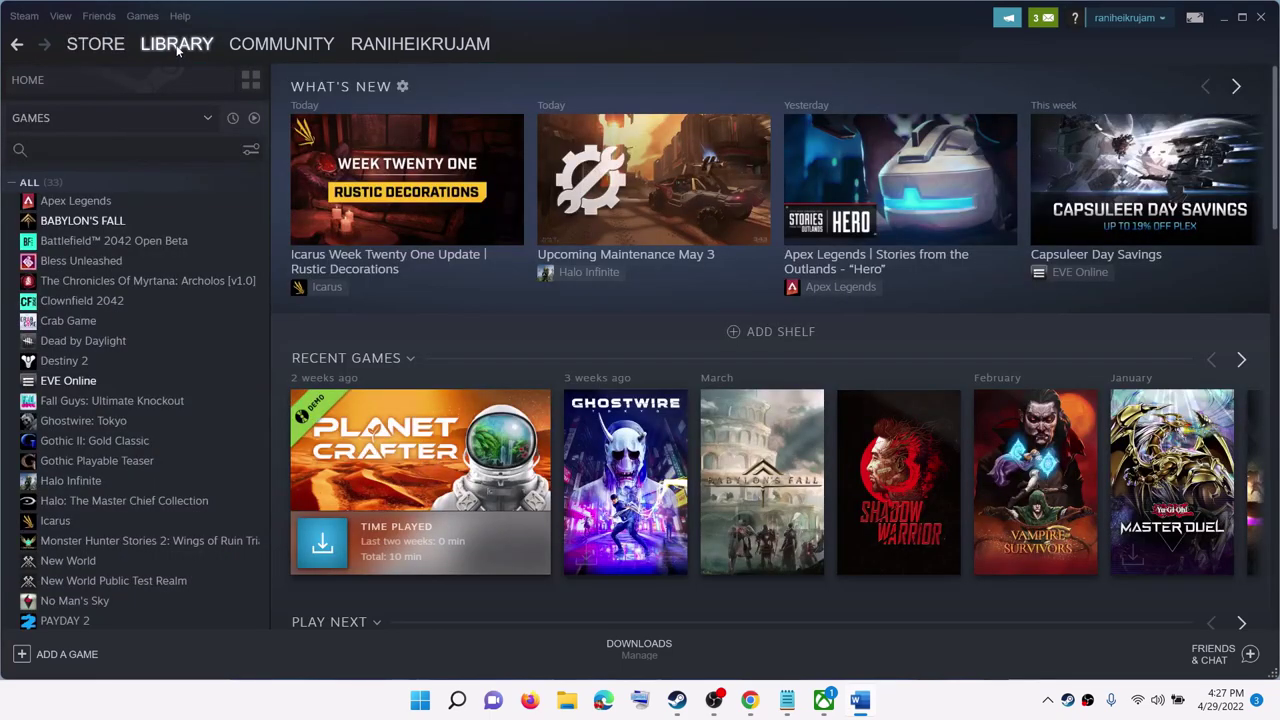
{"action": "right_click", "coordinate": [155, 230]}
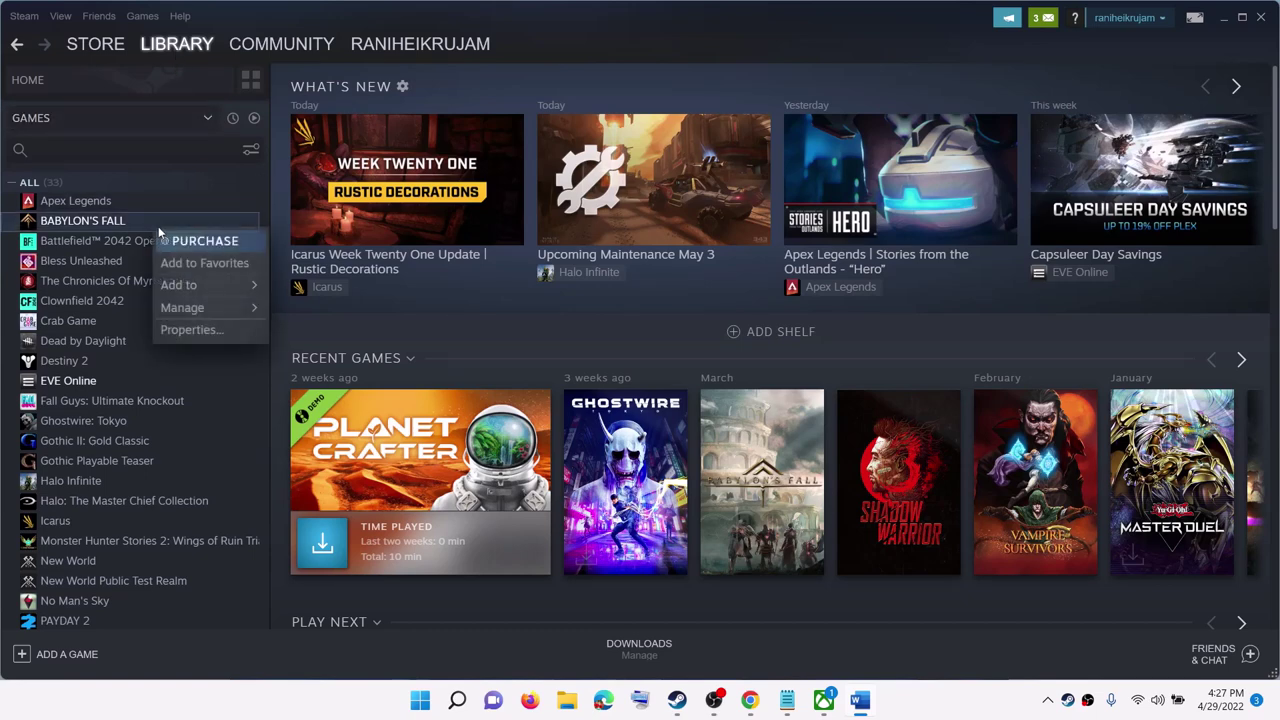
{"action": "left_click", "coordinate": [215, 330]}
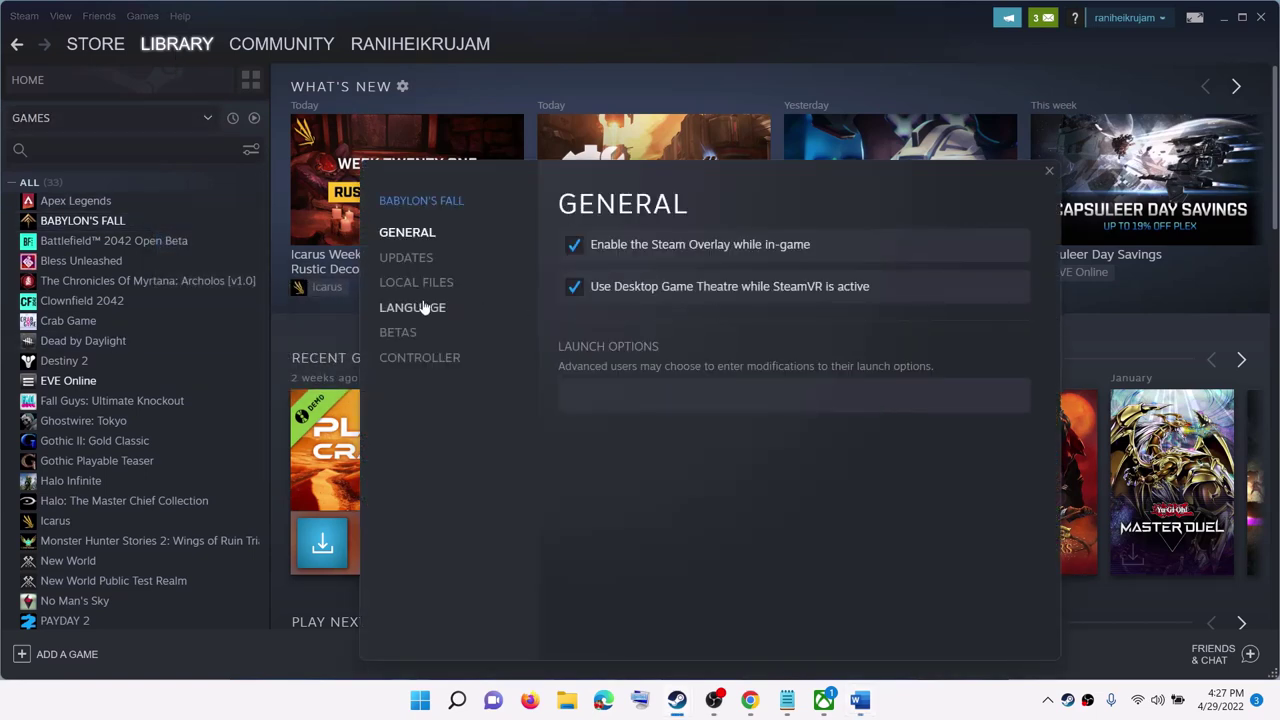
{"action": "left_click", "coordinate": [420, 284]}
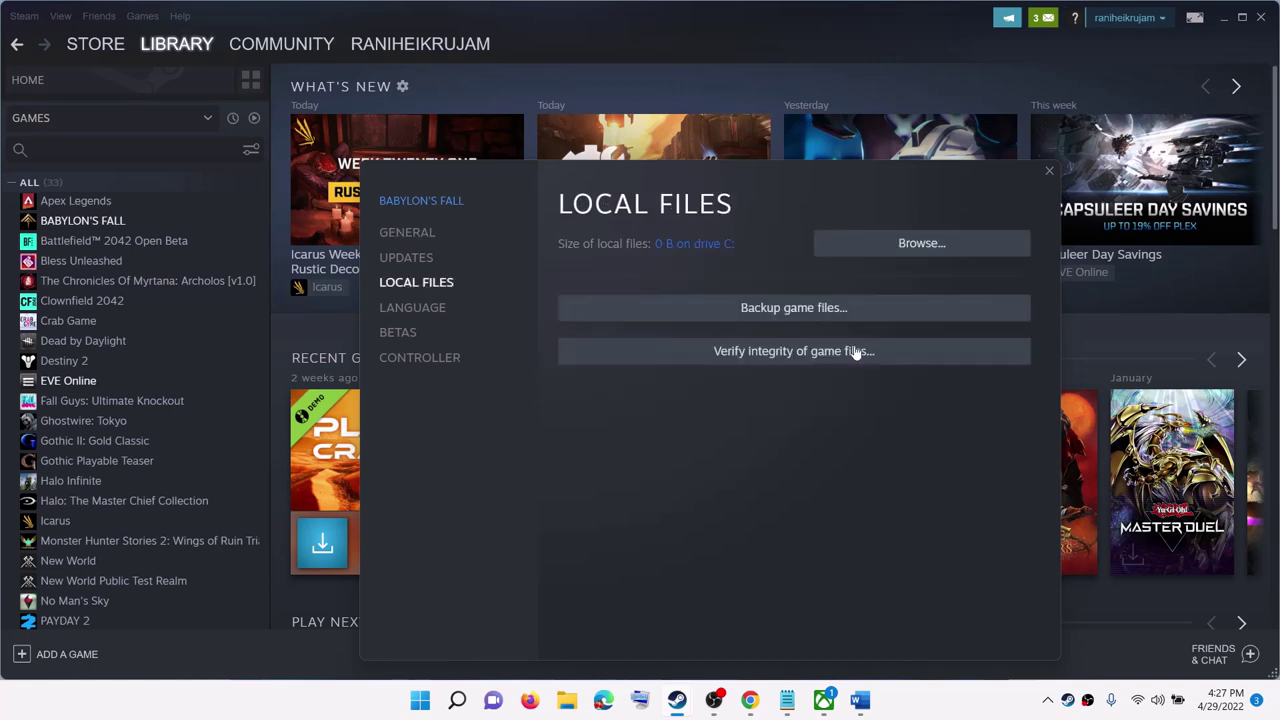
{"action": "left_click", "coordinate": [1049, 174]}
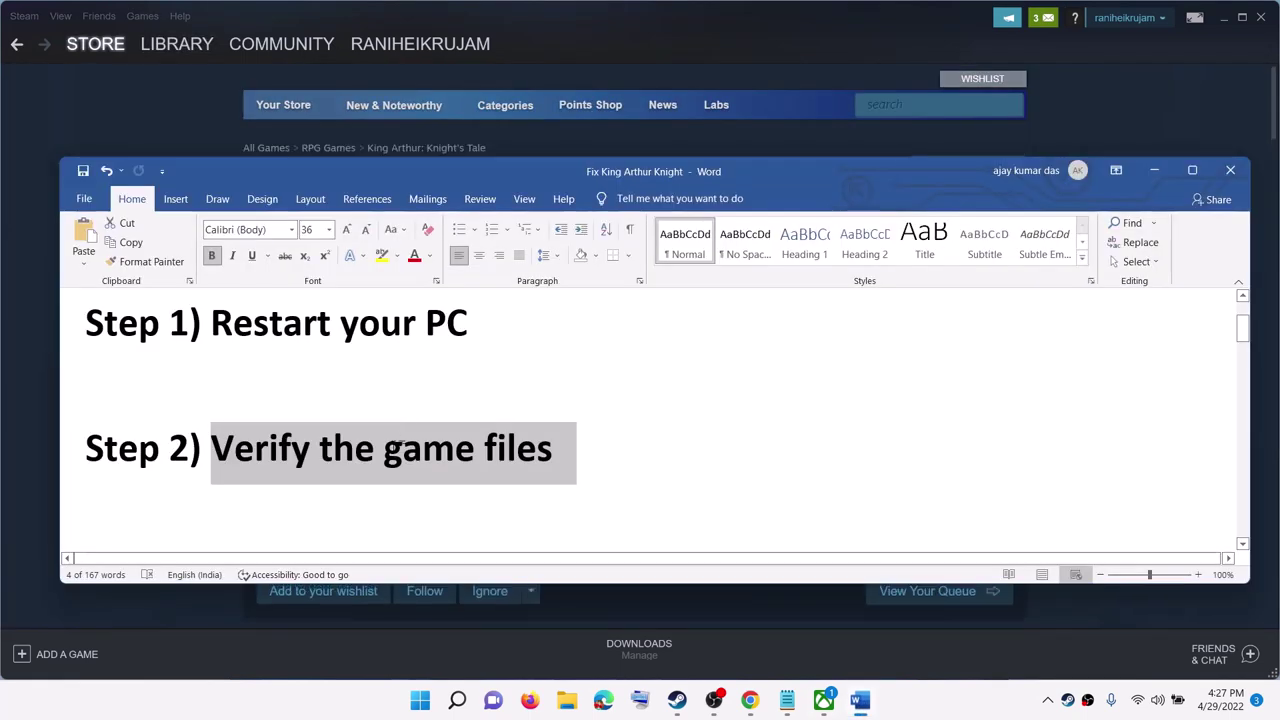
Review Step 3's clean driver install text and its NVIDIA and AMD link lines, then switch to Chrome
{"action": "scroll", "coordinate": [397, 447], "scroll_direction": "down", "scroll_amount": 2}
{"action": "scroll", "coordinate": [397, 447], "scroll_direction": "down", "scroll_amount": 1}
{"action": "left_click_drag", "start_coordinate": [296, 413], "coordinate": [877, 413]}
{"action": "scroll", "coordinate": [452, 432], "scroll_direction": "down", "scroll_amount": 1}
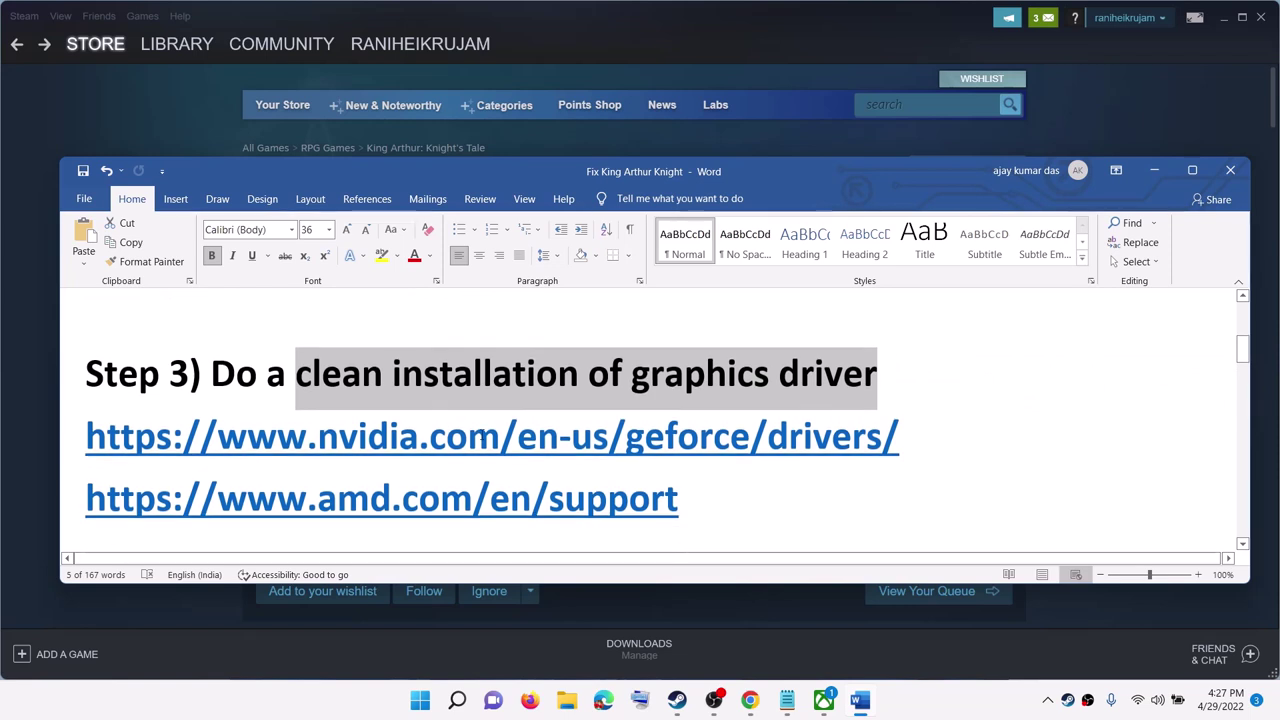
{"action": "triple_click", "coordinate": [598, 428]}
{"action": "triple_click", "coordinate": [560, 500]}
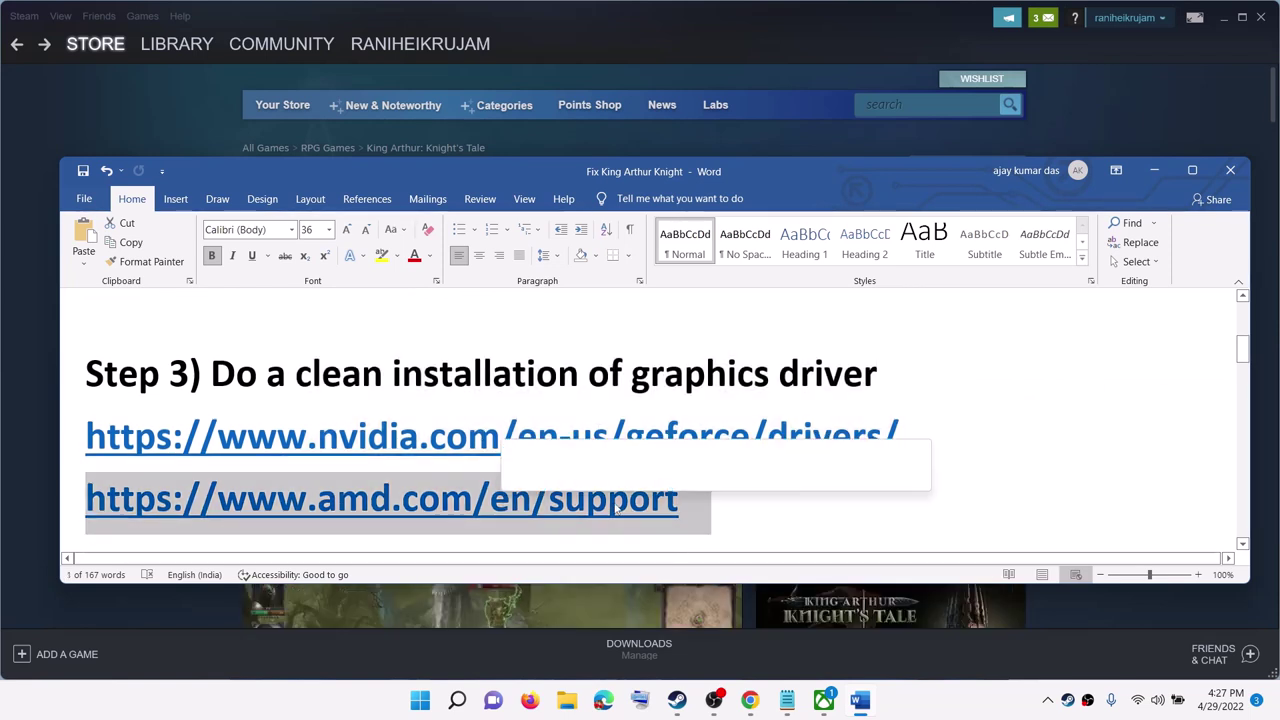
{"action": "left_click", "coordinate": [945, 703]}
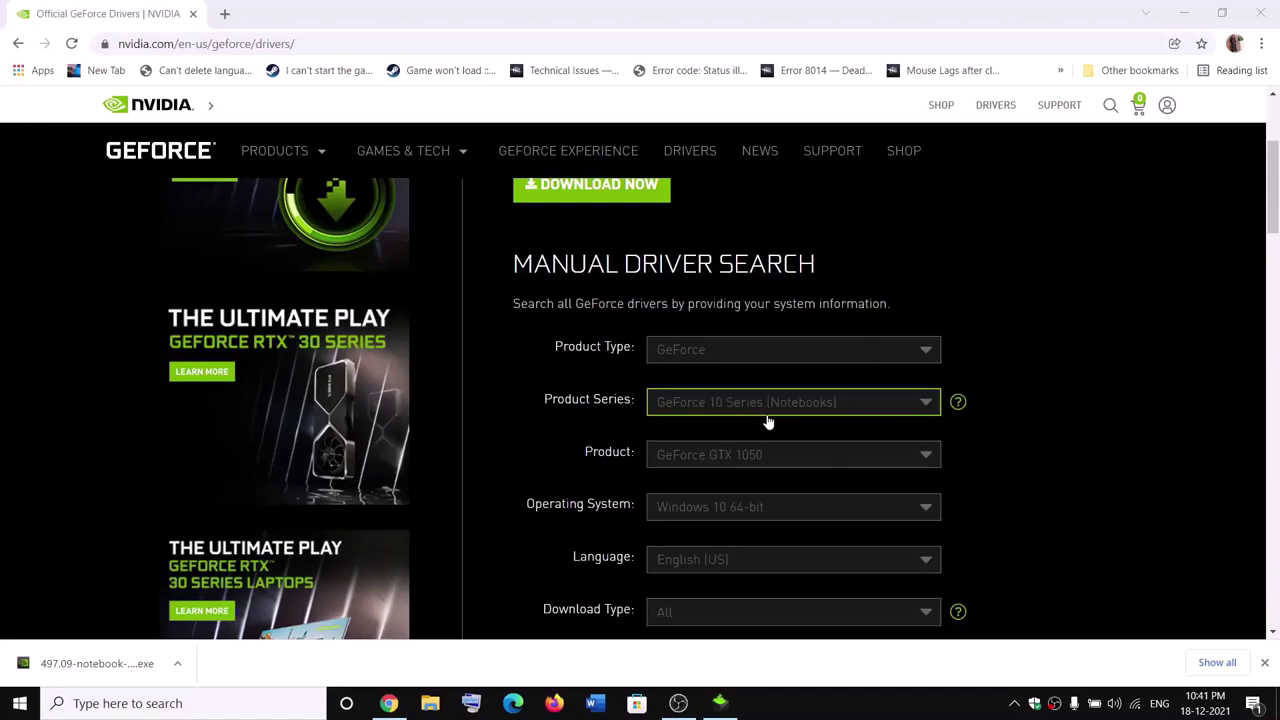
Search GeForce GTX 1050 drivers for Windows 10 64-bit and download driver 497.09
{"action": "scroll", "coordinate": [766, 420], "scroll_direction": "down", "scroll_amount": 1}
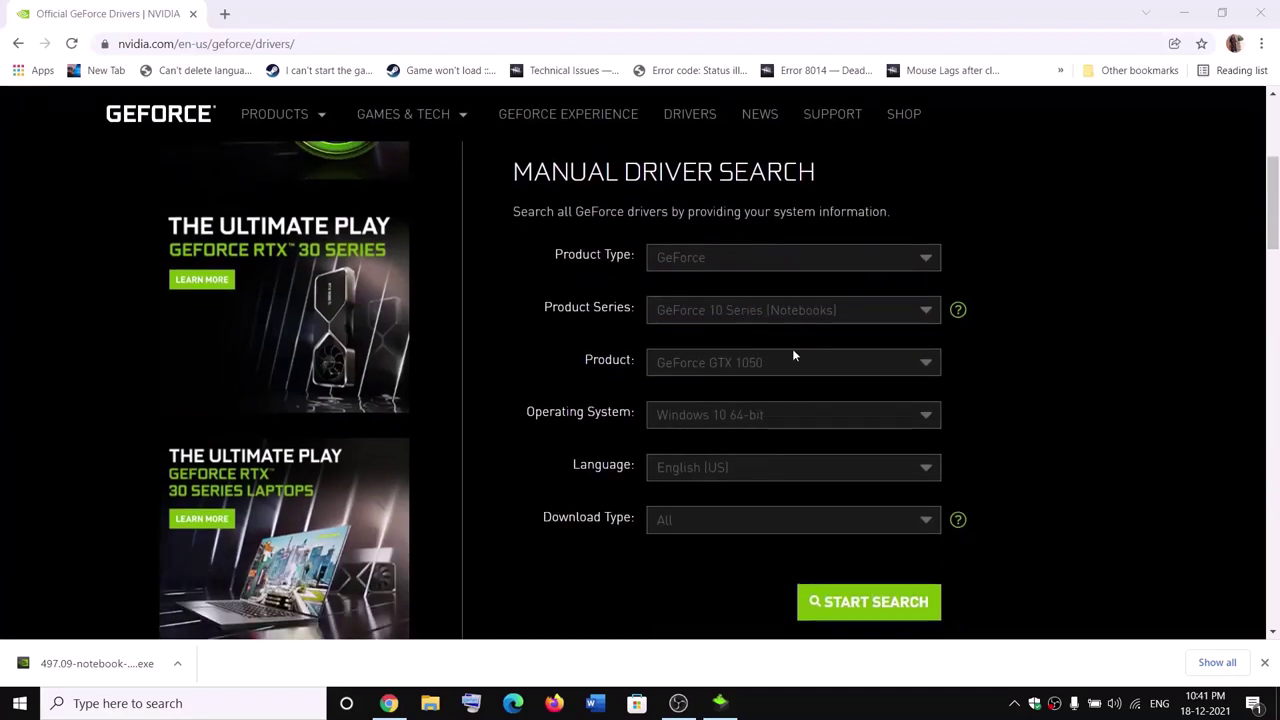
{"action": "left_click", "coordinate": [718, 420]}
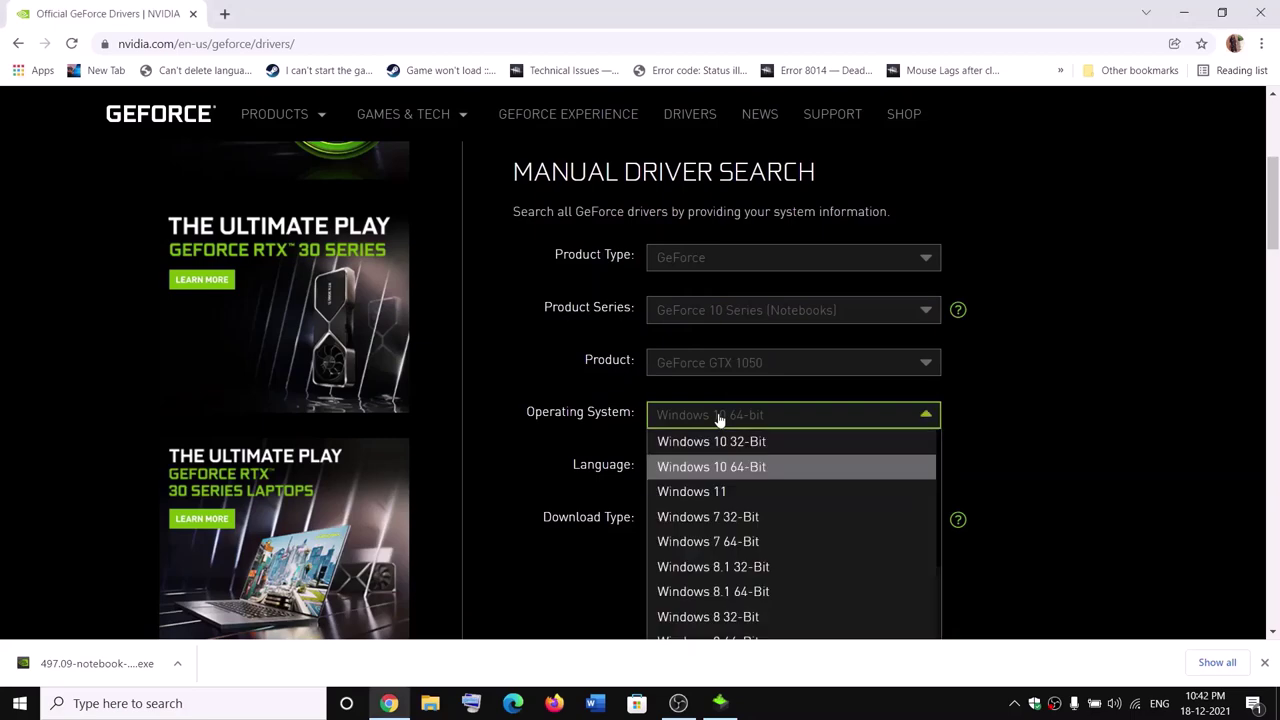
{"action": "left_click", "coordinate": [598, 482]}
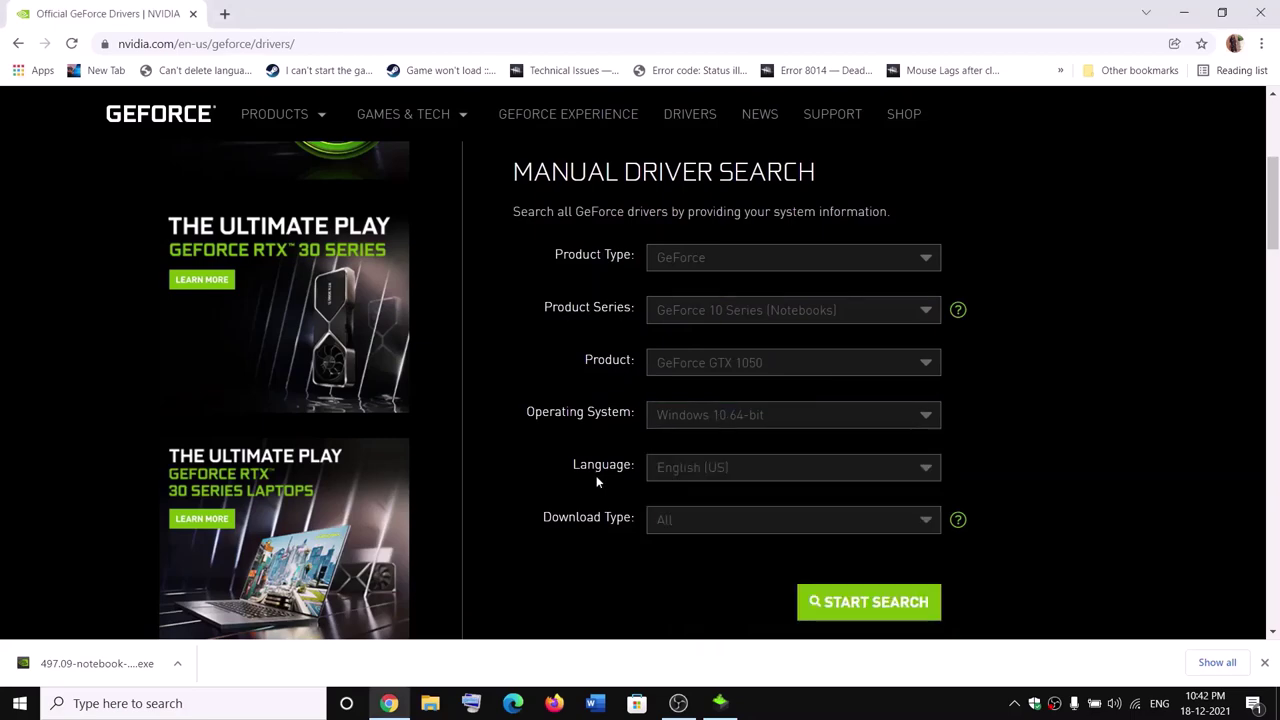
{"action": "left_click", "coordinate": [876, 604]}
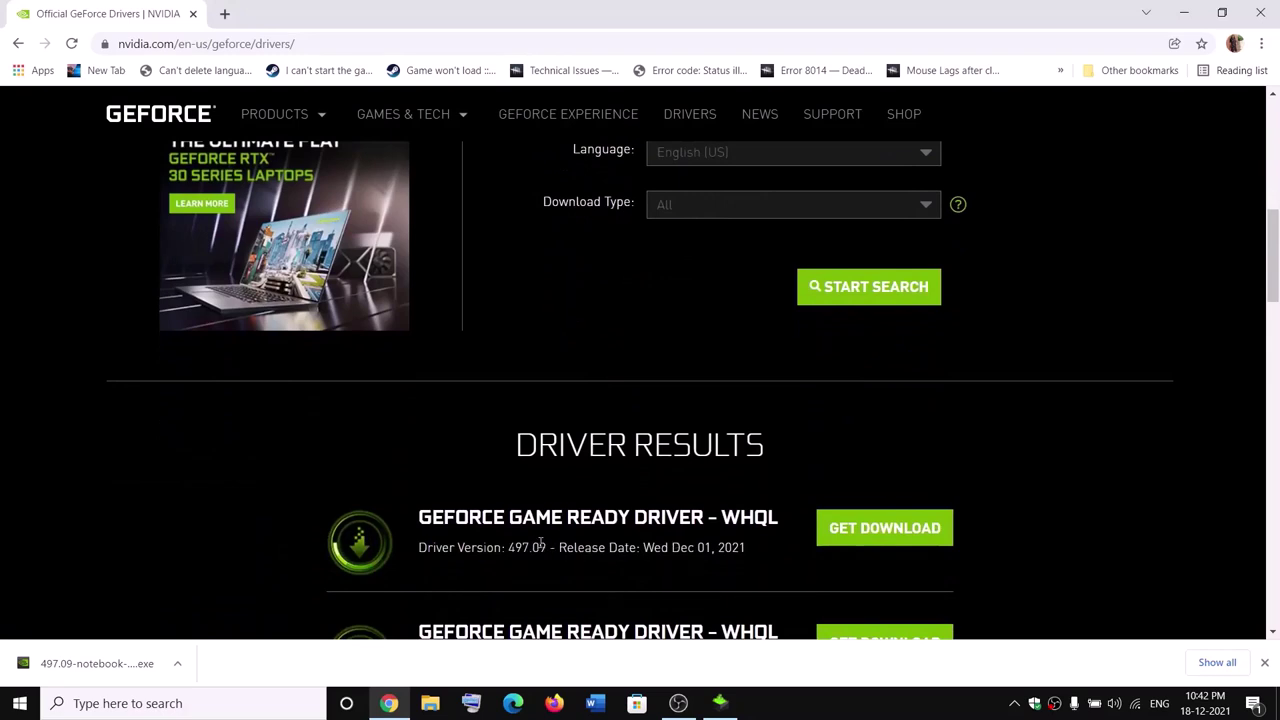
{"action": "left_click_drag", "start_coordinate": [541, 547], "coordinate": [712, 548]}
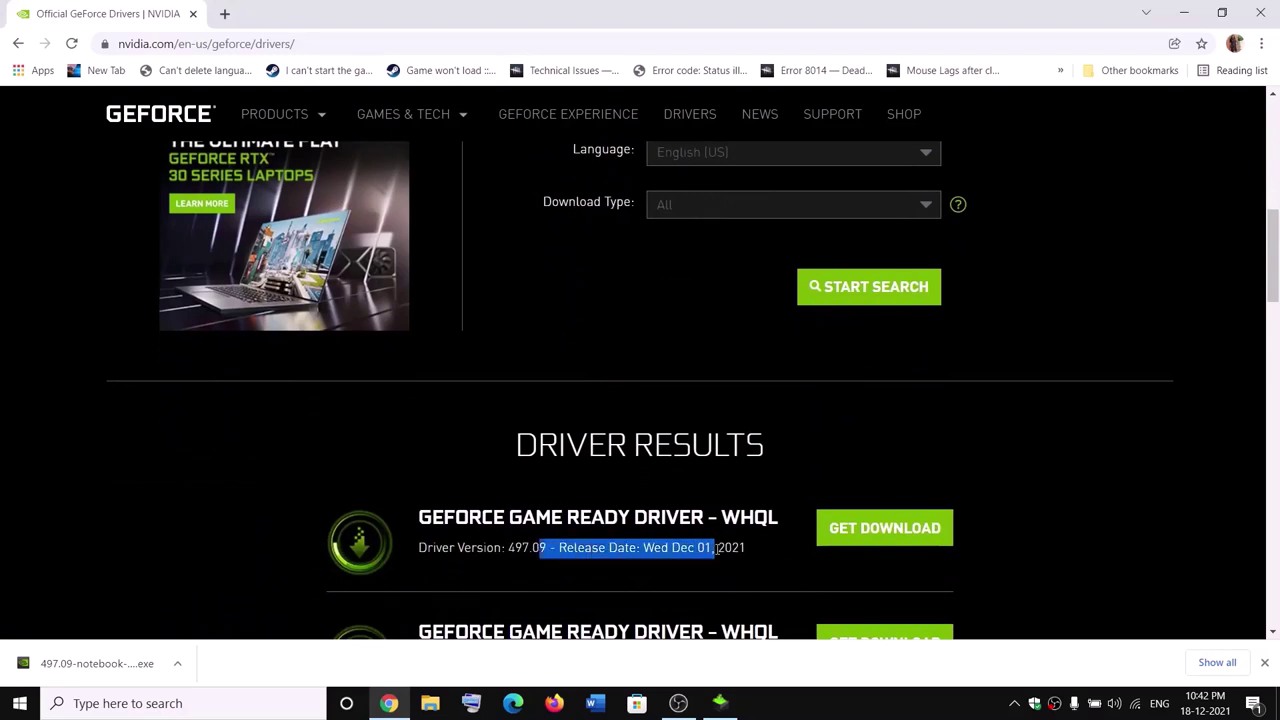
{"action": "left_click", "coordinate": [877, 537]}
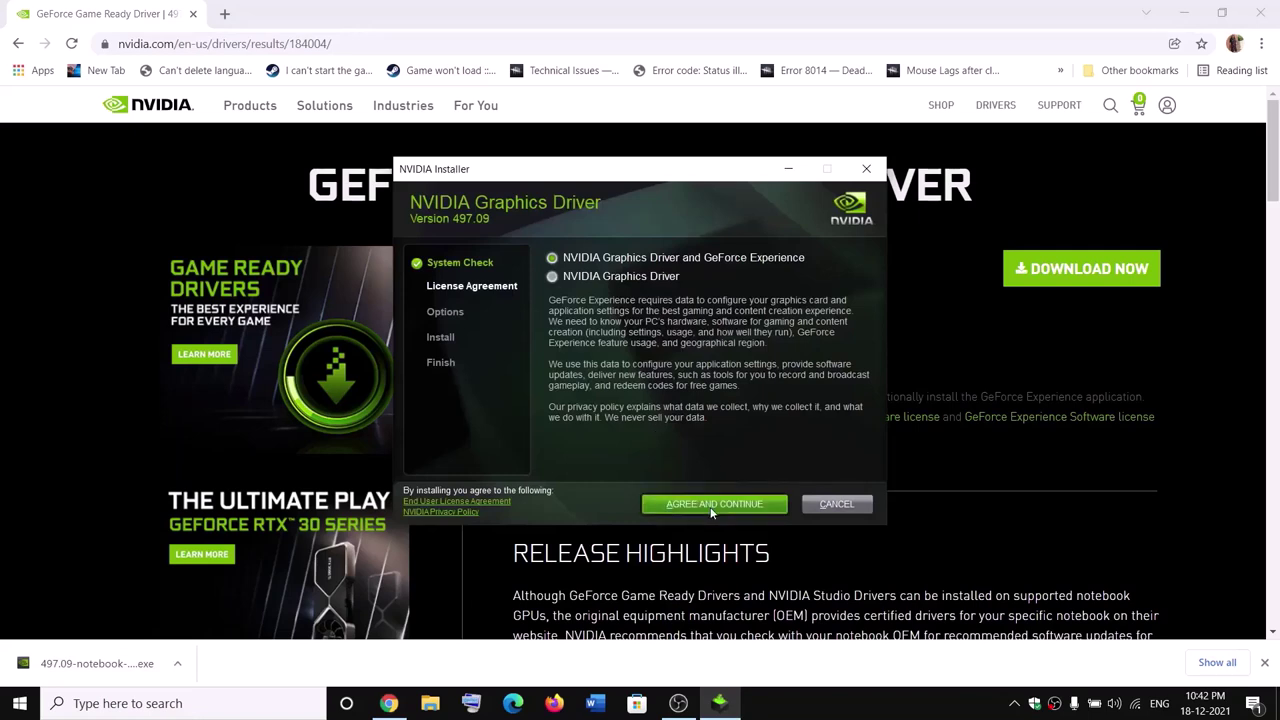
Accept the NVIDIA license and start a Custom (Advanced) driver installation
{"action": "left_click", "coordinate": [712, 508]}
{"action": "left_click", "coordinate": [598, 355]}
{"action": "left_click", "coordinate": [745, 508]}
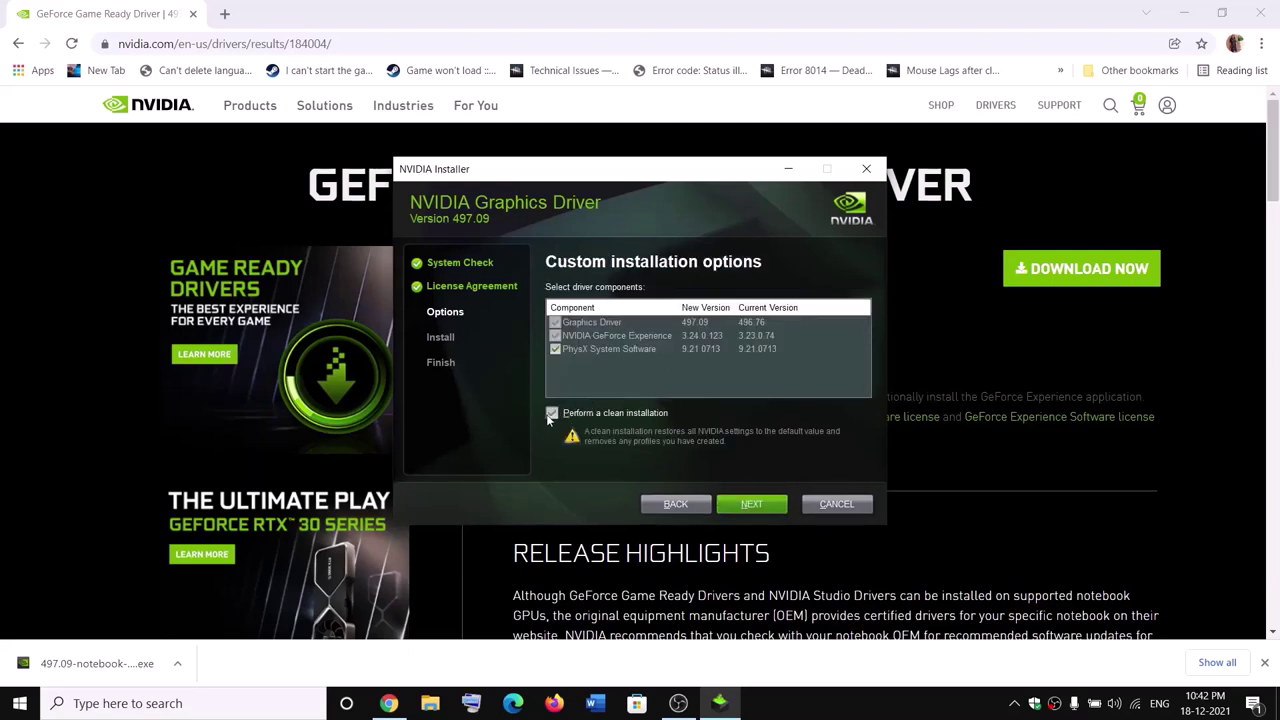
{"action": "left_click", "coordinate": [768, 503]}
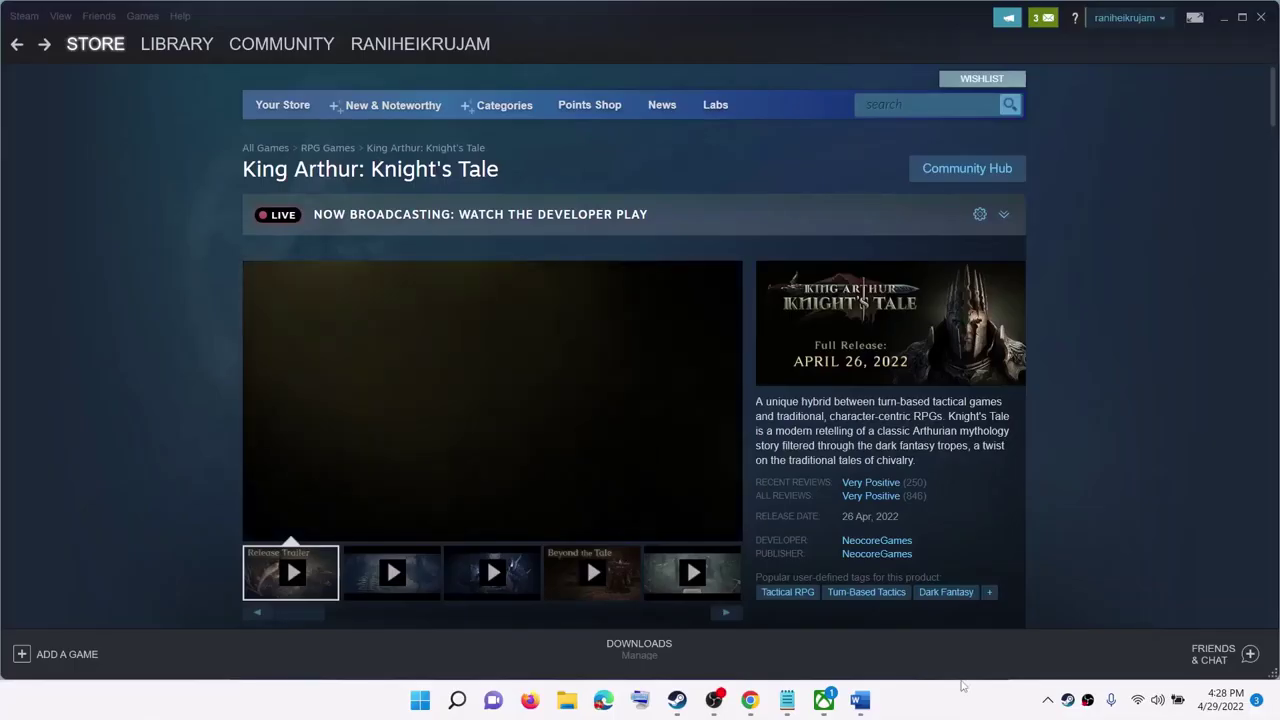
Return to Word, scroll to Step 4 and highlight 'antivirus program' in its heading
{"action": "left_click", "coordinate": [860, 700]}
{"action": "scroll", "coordinate": [380, 458], "scroll_direction": "down", "scroll_amount": 1}
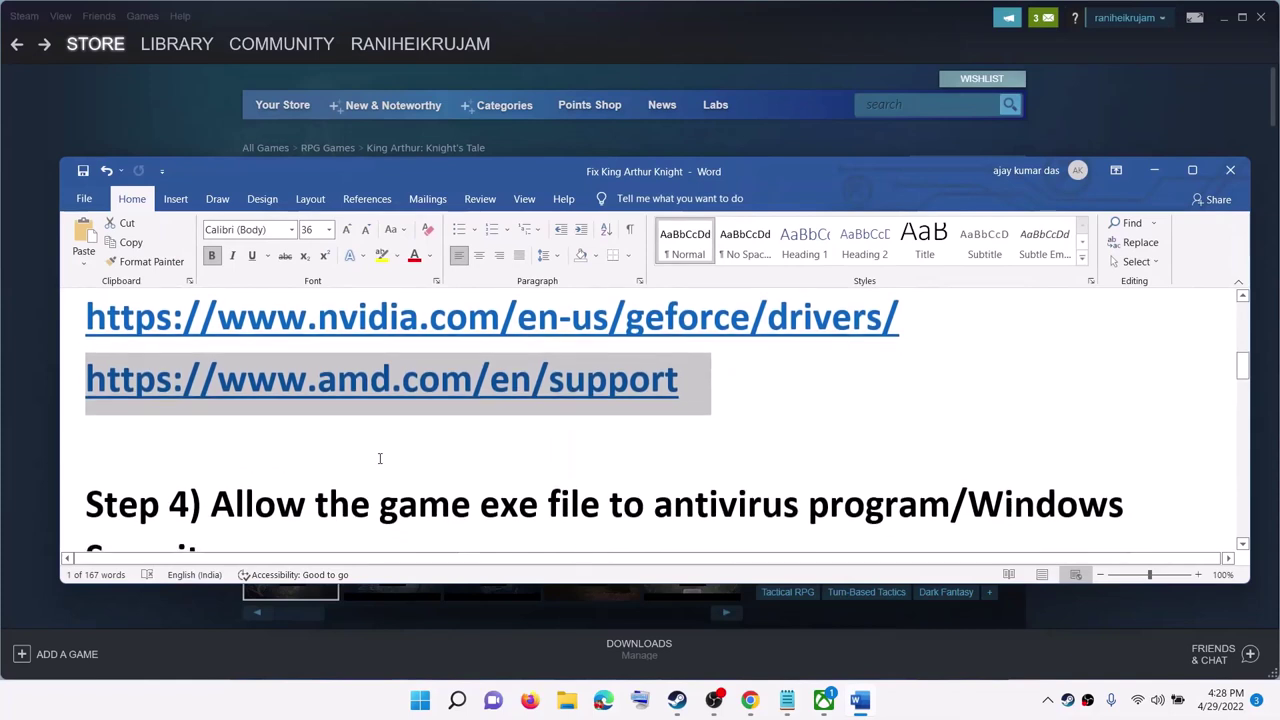
{"action": "scroll", "coordinate": [380, 458], "scroll_direction": "down", "scroll_amount": 1}
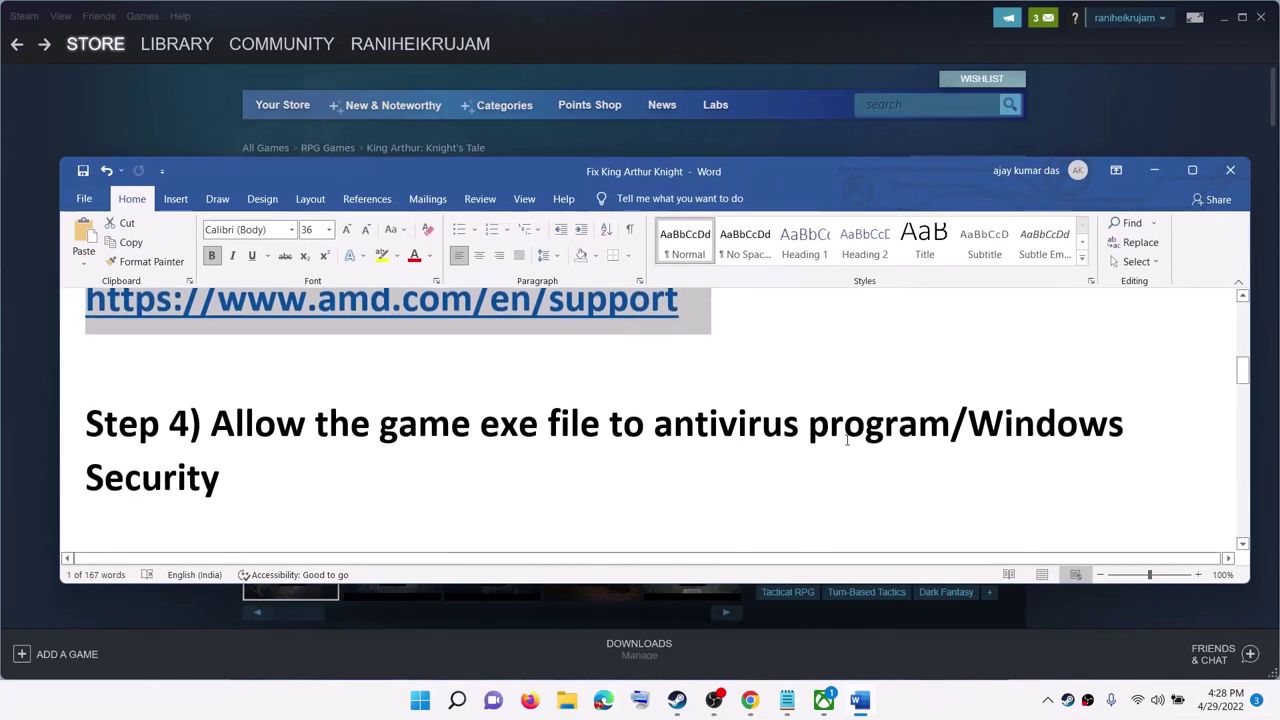
{"action": "left_click_drag", "start_coordinate": [950, 425], "coordinate": [290, 445]}
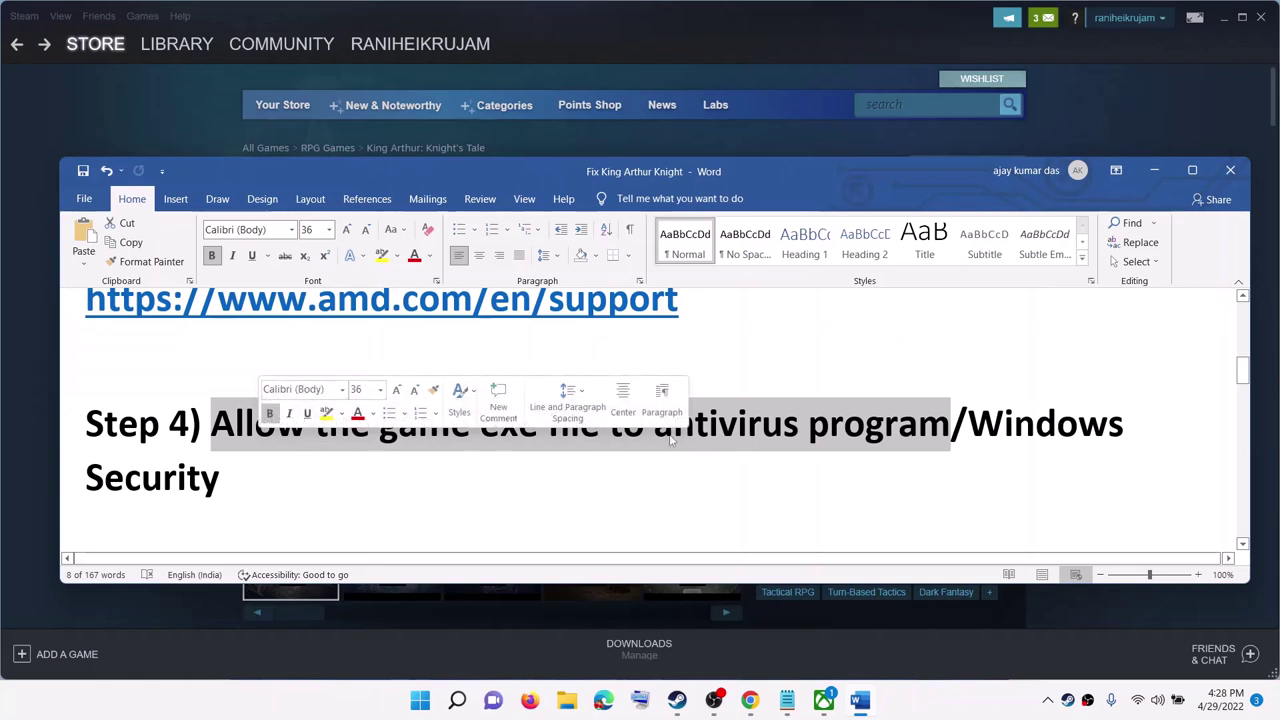
{"action": "left_click", "coordinate": [716, 443]}
{"action": "left_click_drag", "start_coordinate": [716, 443], "coordinate": [1057, 466]}
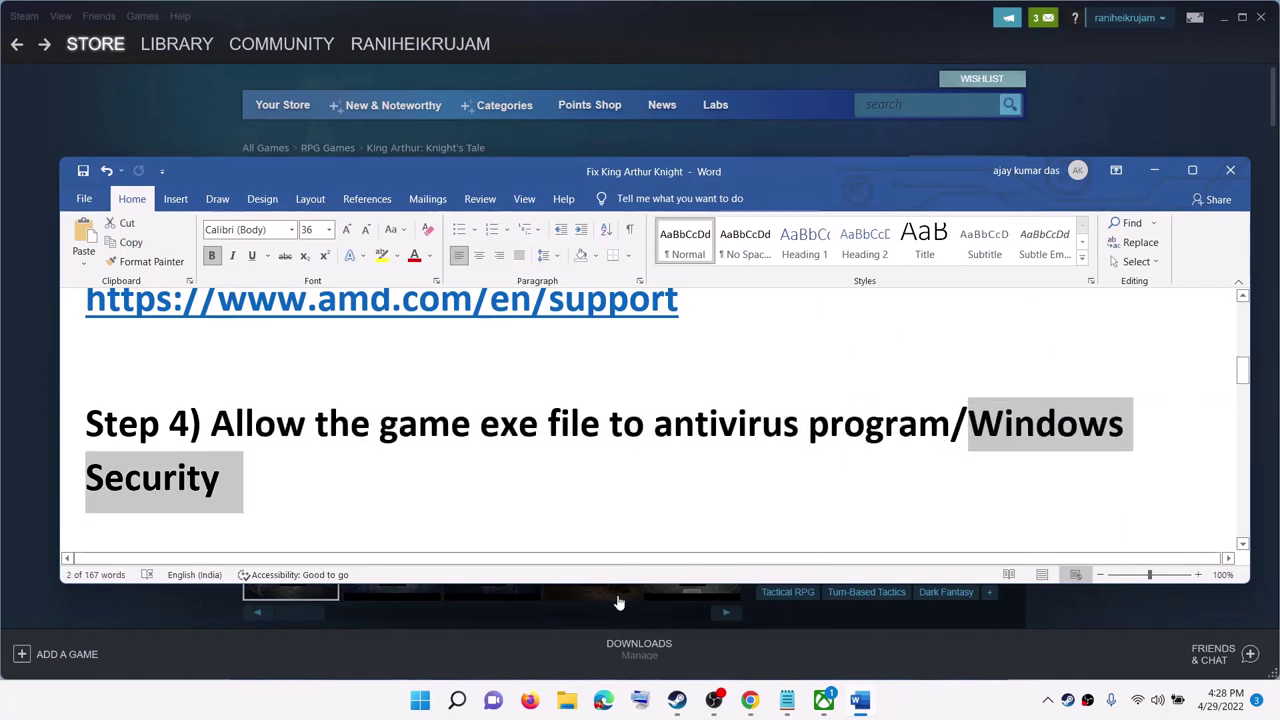
{"action": "left_click", "coordinate": [420, 700]}
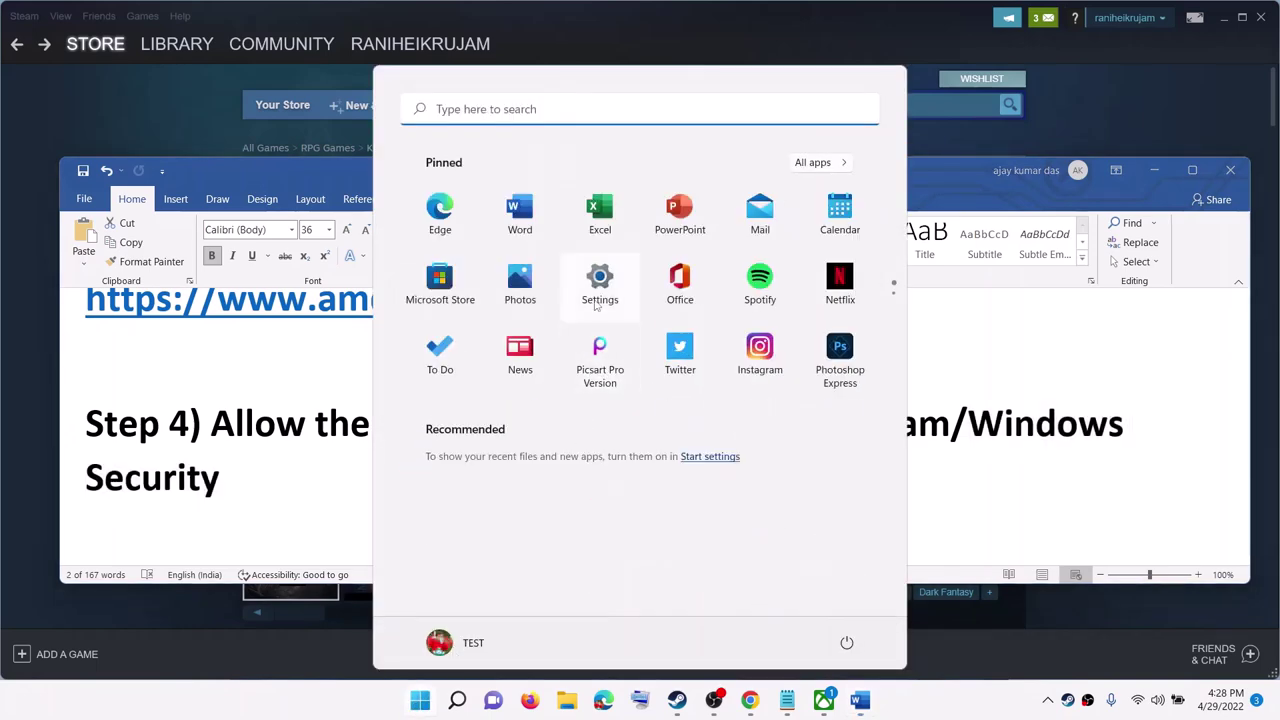
Go through Settings > Privacy & security > Windows Security to Virus & threat protection
{"action": "left_click", "coordinate": [599, 285]}
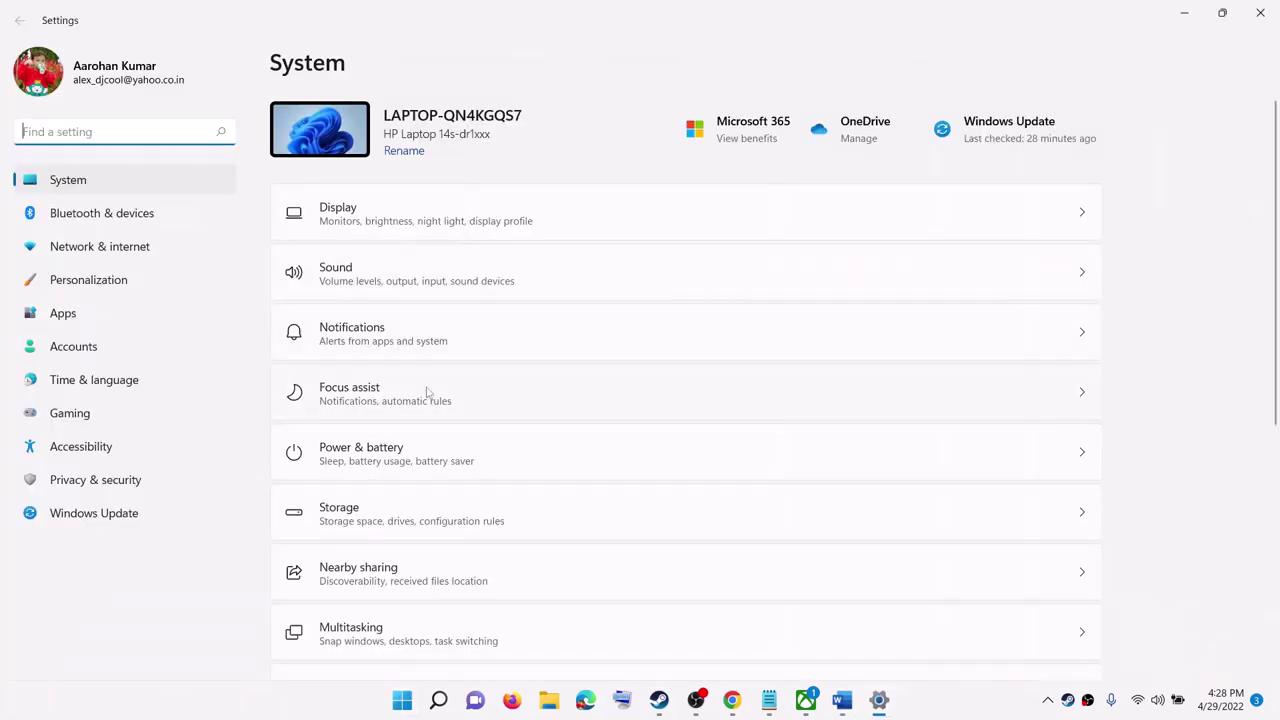
{"action": "left_click", "coordinate": [125, 489]}
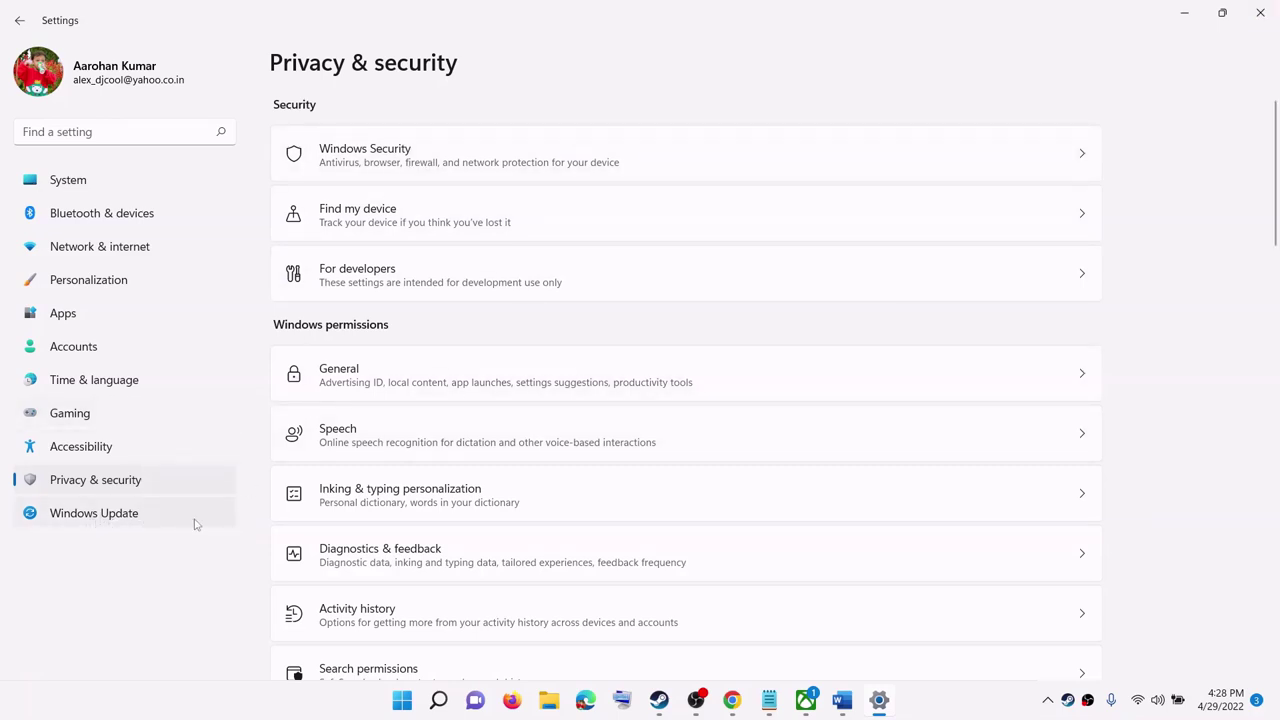
{"action": "left_click", "coordinate": [382, 168]}
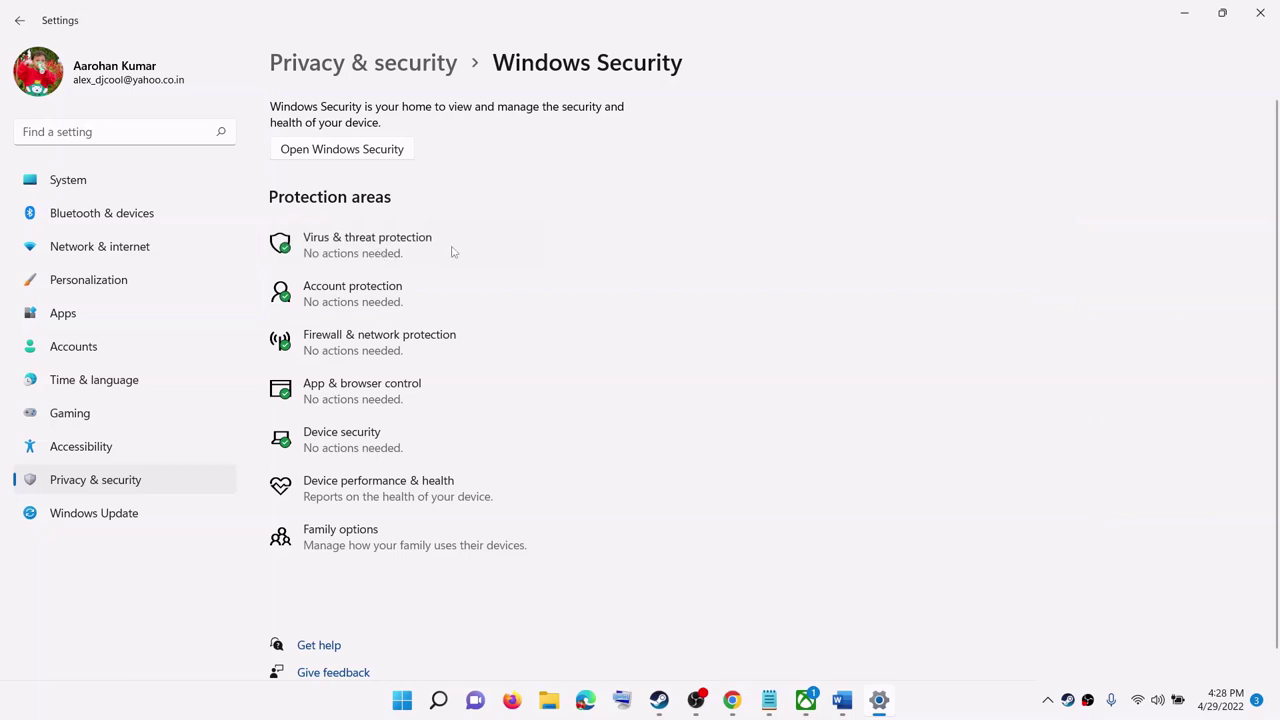
{"action": "left_click", "coordinate": [871, 252]}
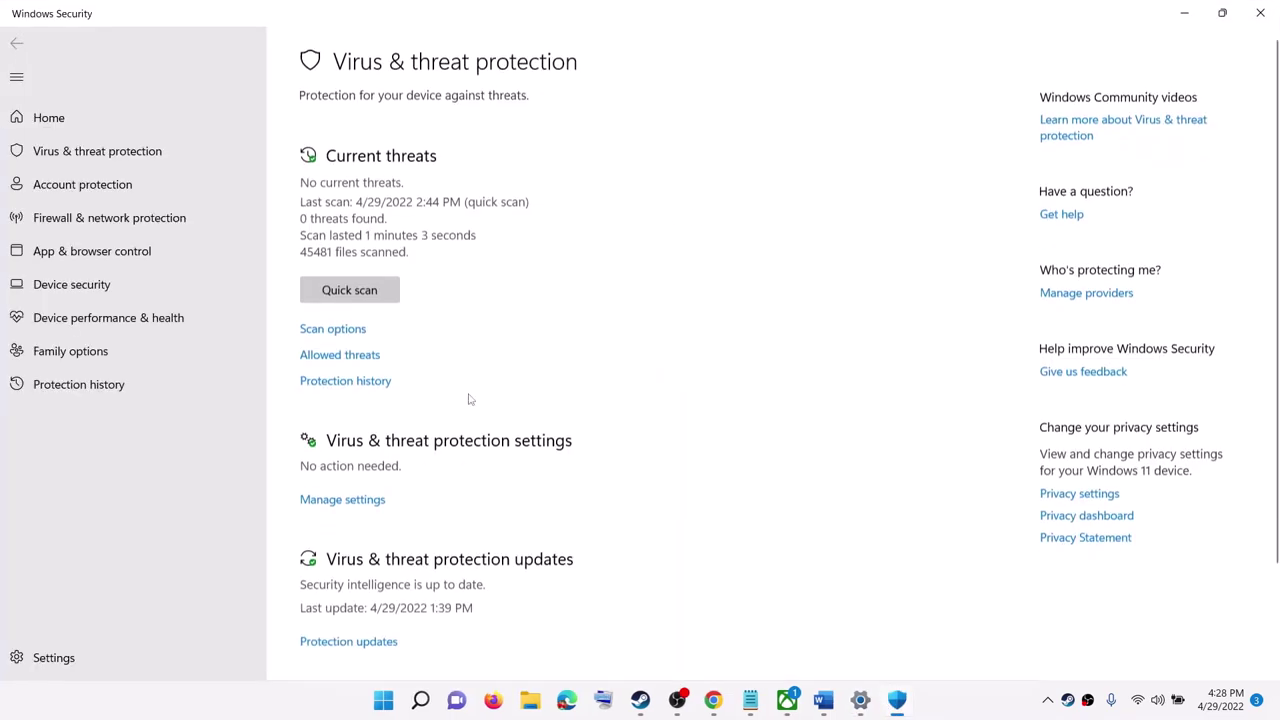
Open ransomware protection's 'Allow an app through Controlled folder access', approving the admin prompt
{"action": "scroll", "coordinate": [472, 515], "scroll_direction": "down", "scroll_amount": 3}
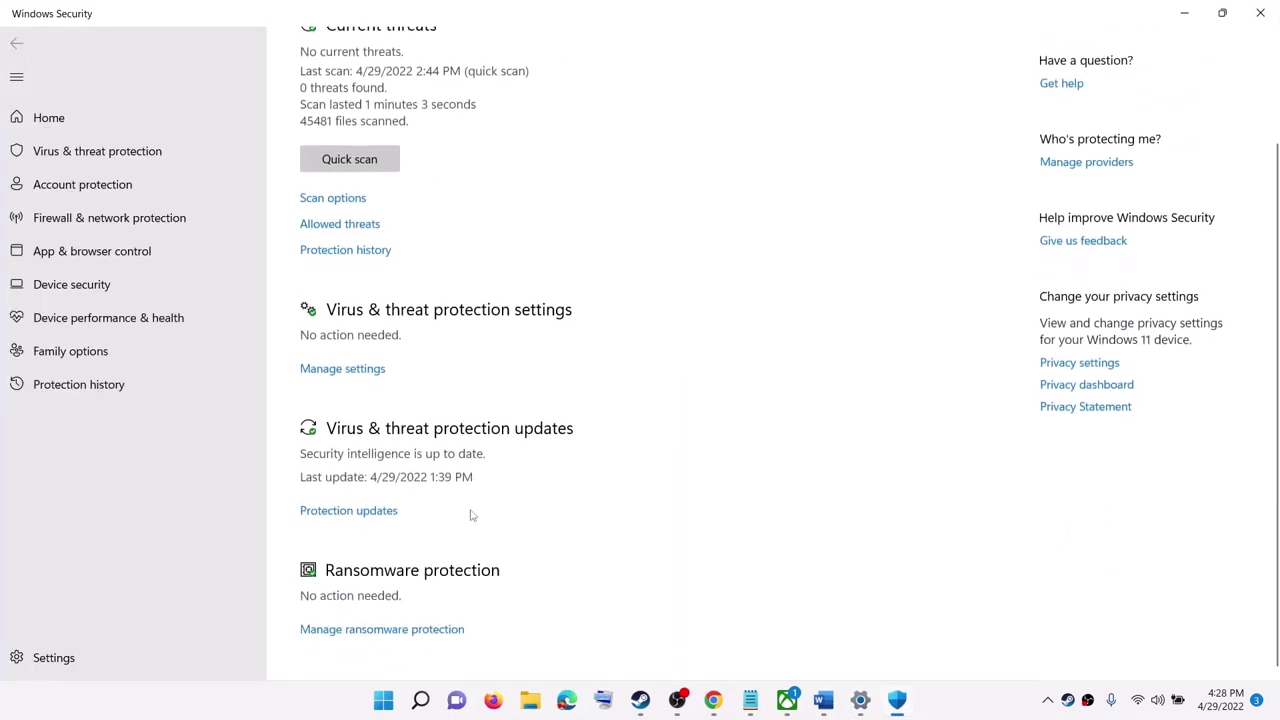
{"action": "left_click", "coordinate": [425, 630]}
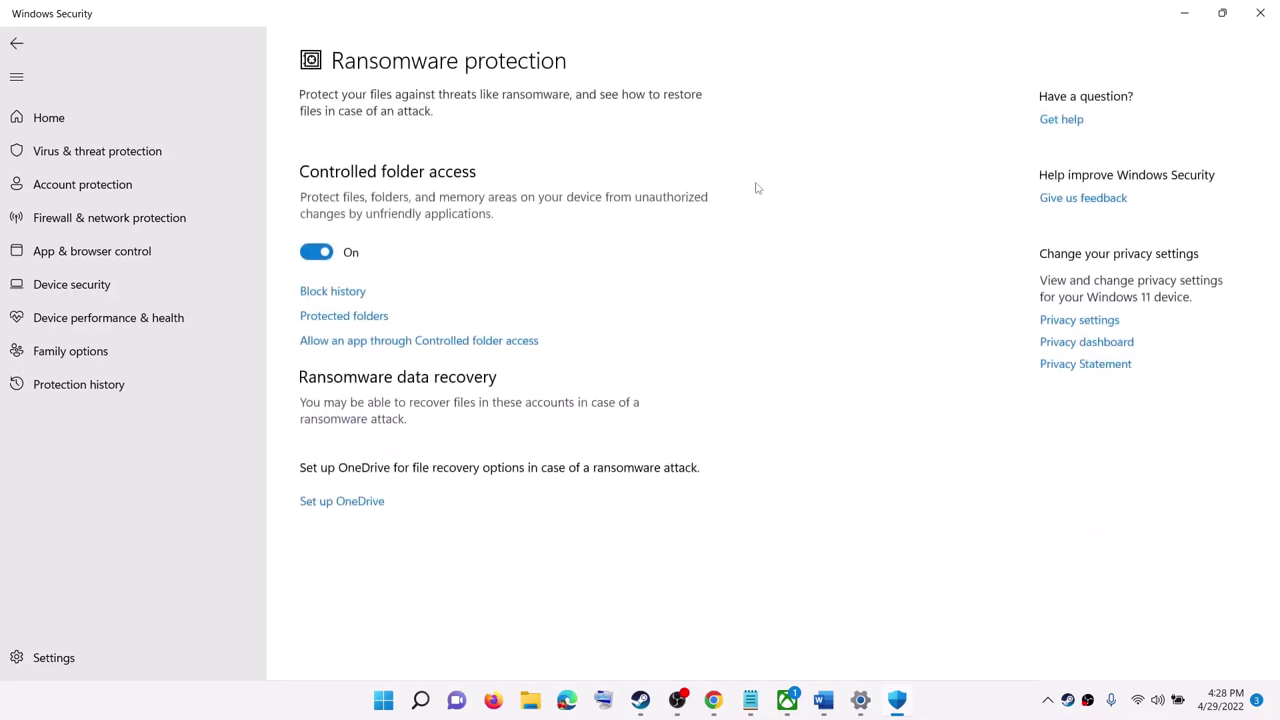
{"action": "left_click", "coordinate": [505, 343]}
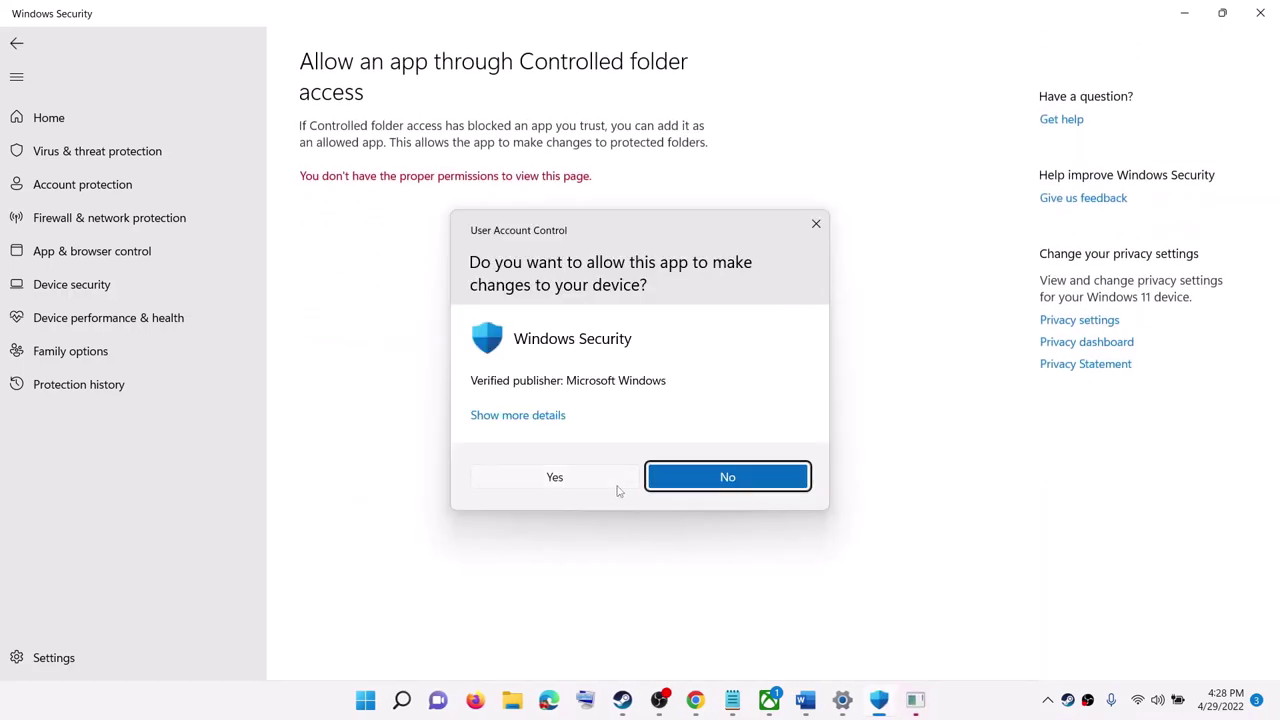
{"action": "left_click", "coordinate": [617, 487]}
Choose Add an allowed app > Browse all apps and browse the Windows (C:) drive
{"action": "left_click", "coordinate": [412, 197]}
{"action": "left_click", "coordinate": [388, 258]}
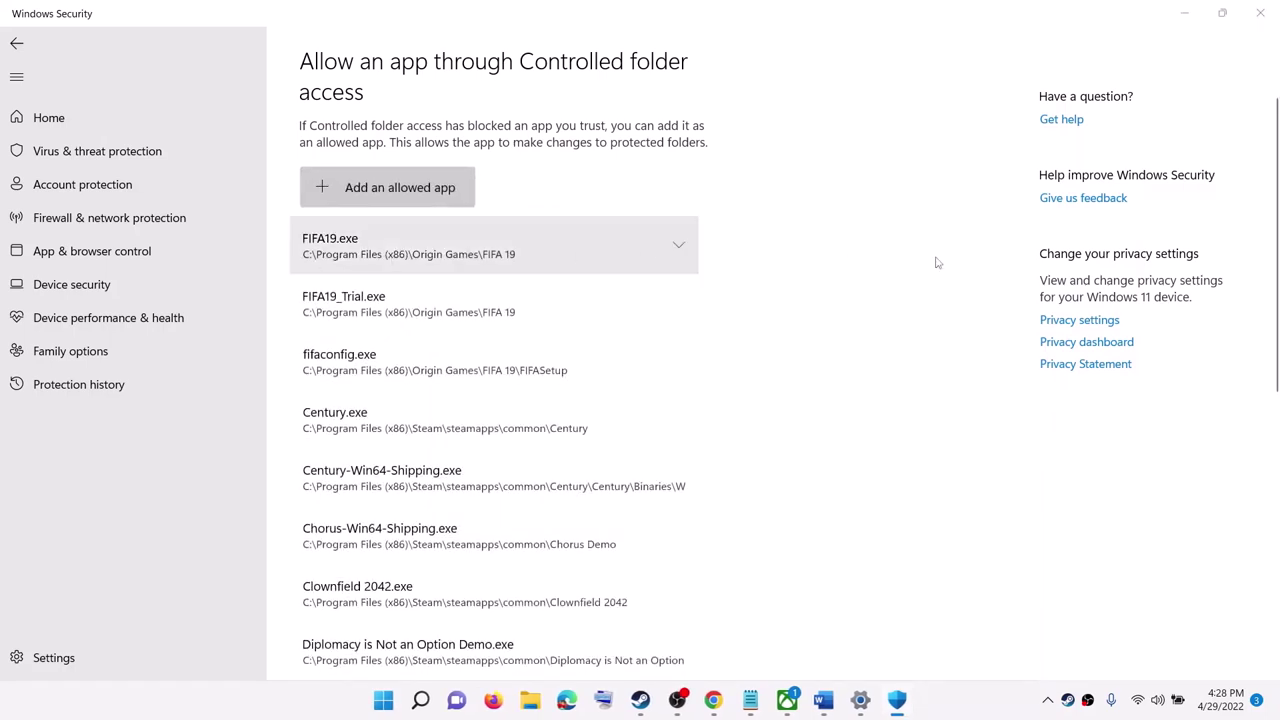
{"action": "left_click_drag", "start_coordinate": [439, 17], "coordinate": [690, 139]}
{"action": "left_click", "coordinate": [329, 430]}
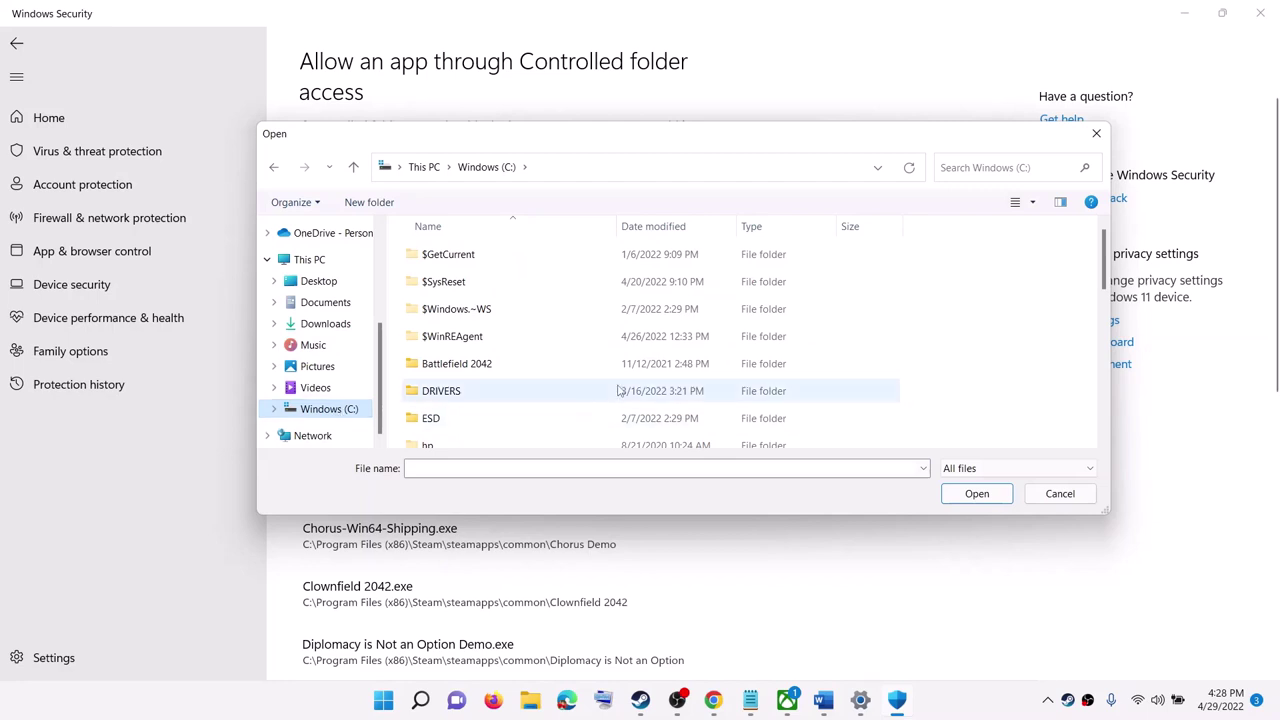
Navigate the file browser to Program Files (x86)\Steam\steamapps\common
{"action": "scroll", "coordinate": [1105, 245], "scroll_direction": "down", "scroll_amount": 4}
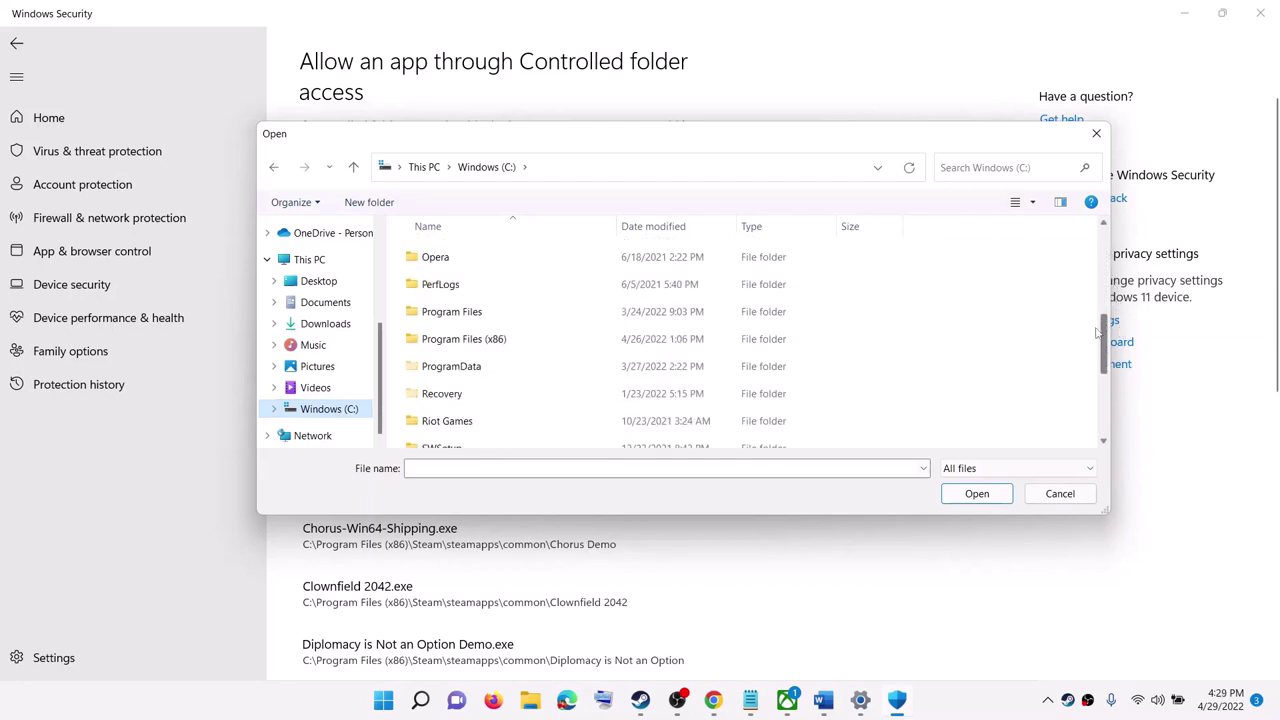
{"action": "left_click", "coordinate": [558, 345]}
{"action": "double_click", "coordinate": [522, 345]}
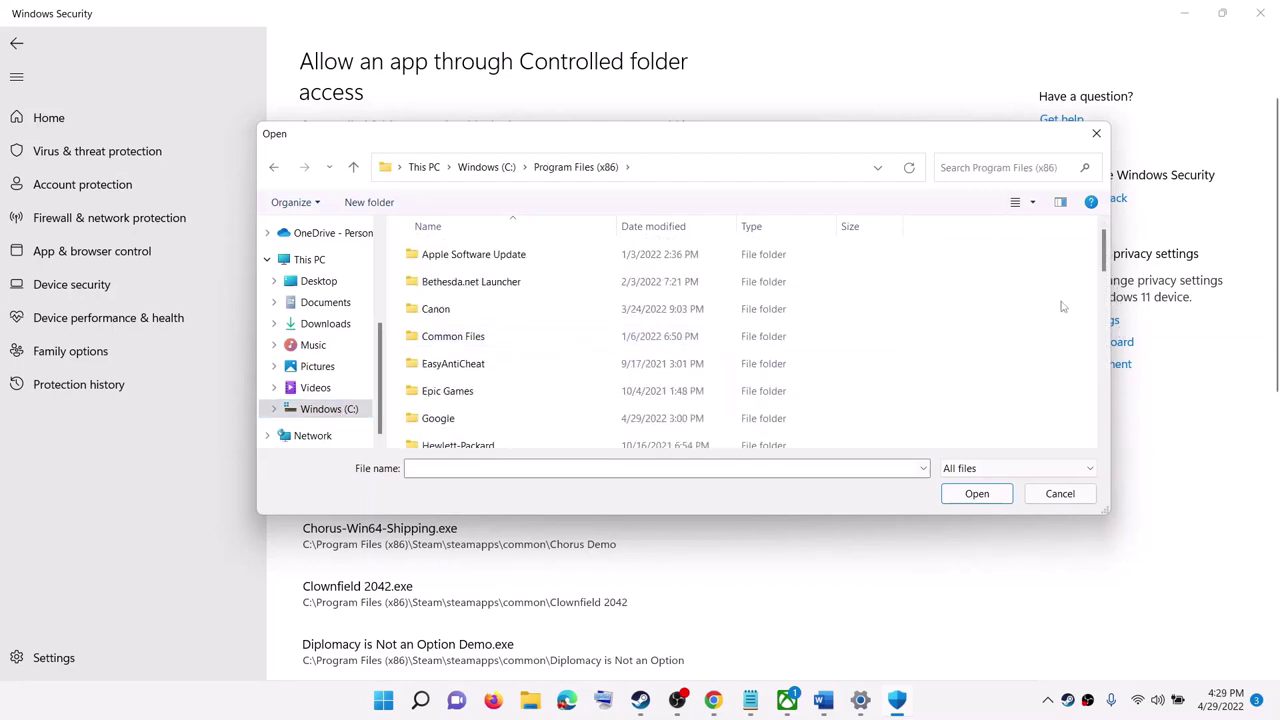
{"action": "scroll", "coordinate": [1100, 250], "scroll_direction": "down", "scroll_amount": 7}
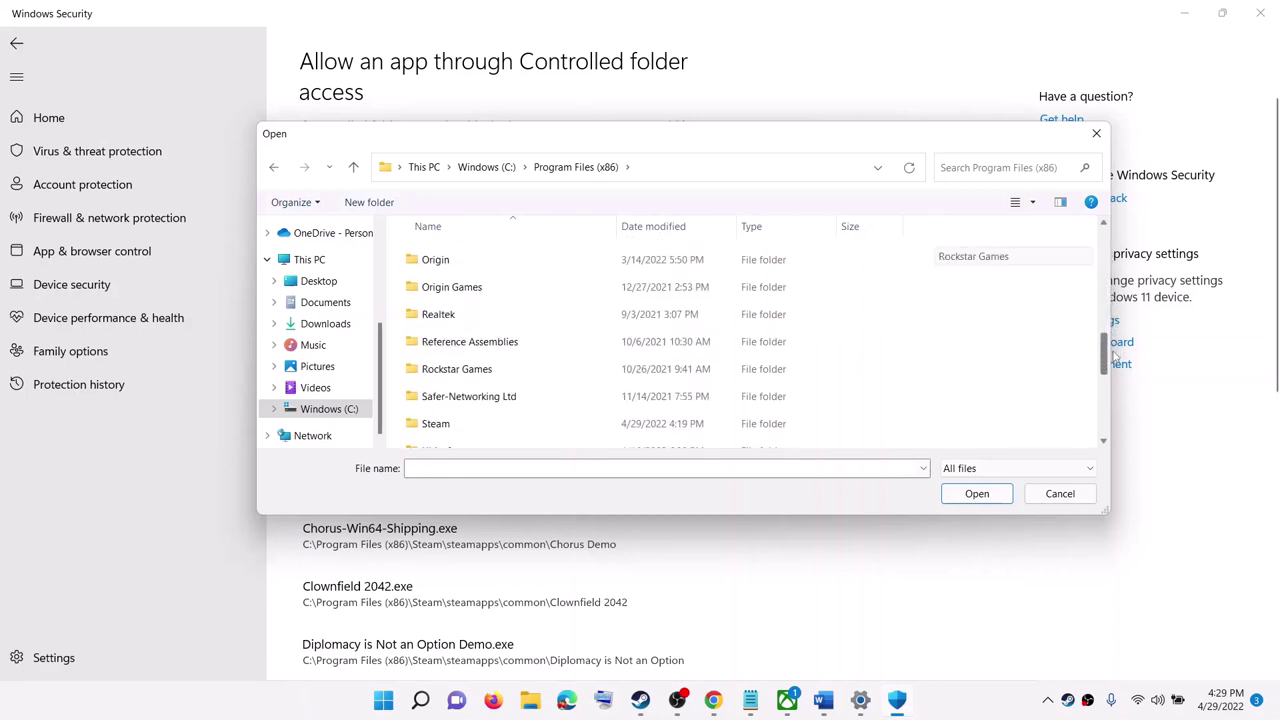
{"action": "double_click", "coordinate": [528, 390]}
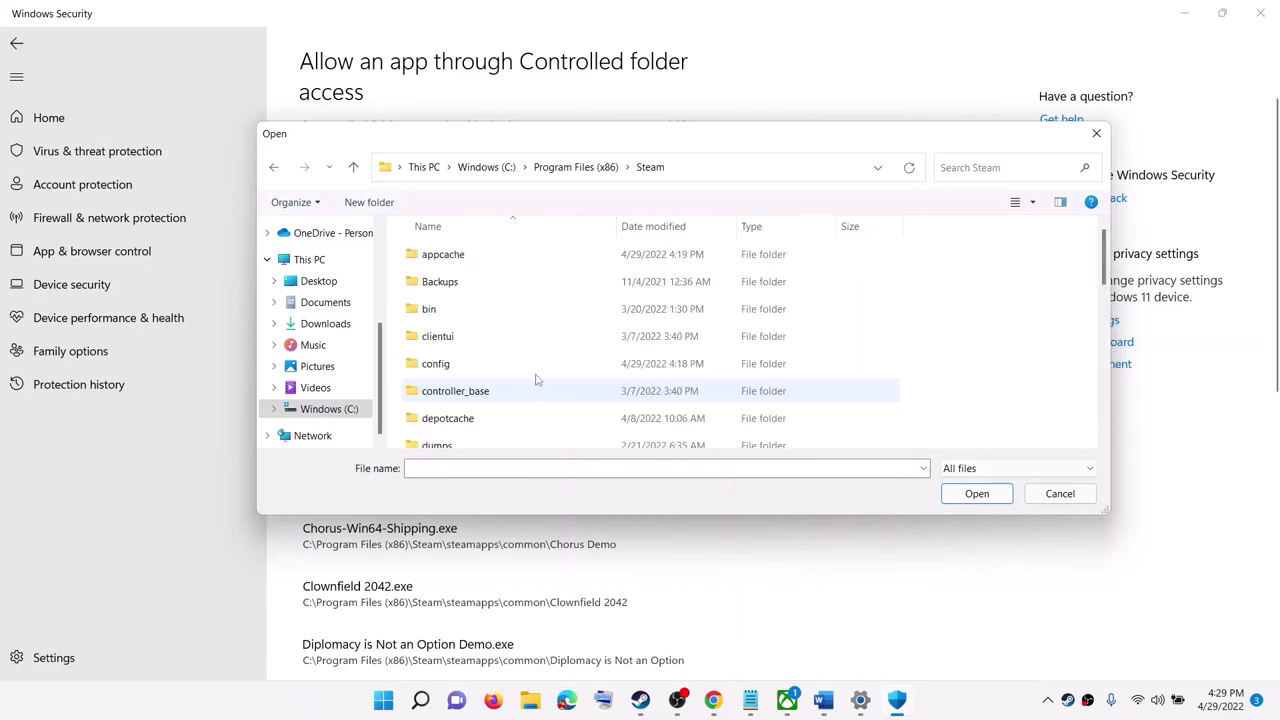
{"action": "scroll", "coordinate": [500, 320], "scroll_direction": "down", "scroll_amount": 1}
{"action": "scroll", "coordinate": [503, 331], "scroll_direction": "down", "scroll_amount": 2}
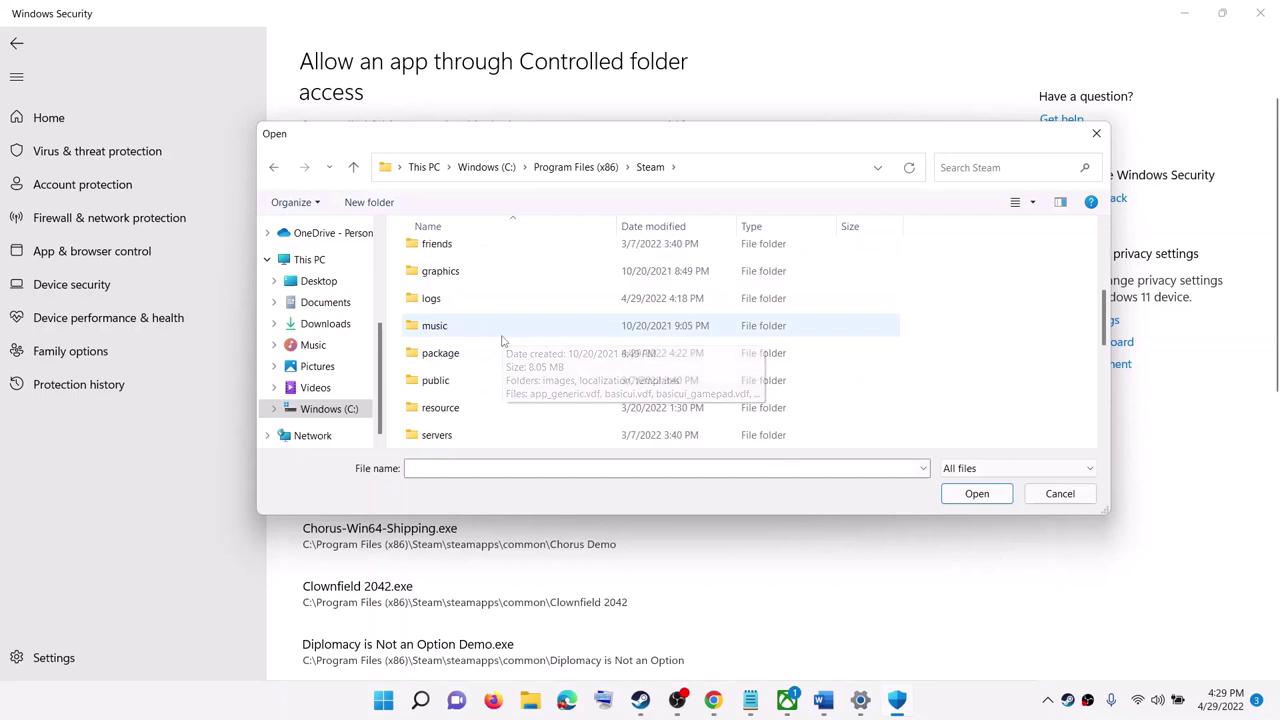
{"action": "scroll", "coordinate": [504, 341], "scroll_direction": "up", "scroll_amount": 3}
{"action": "scroll", "coordinate": [504, 341], "scroll_direction": "down", "scroll_amount": 5}
{"action": "left_click", "coordinate": [480, 330]}
{"action": "double_click", "coordinate": [480, 335]}
{"action": "left_click", "coordinate": [458, 262]}
{"action": "double_click", "coordinate": [458, 262]}
Add Planet Crafter from The Planet Crafter Demo folder as an allowed app
{"action": "left_click", "coordinate": [978, 711]}
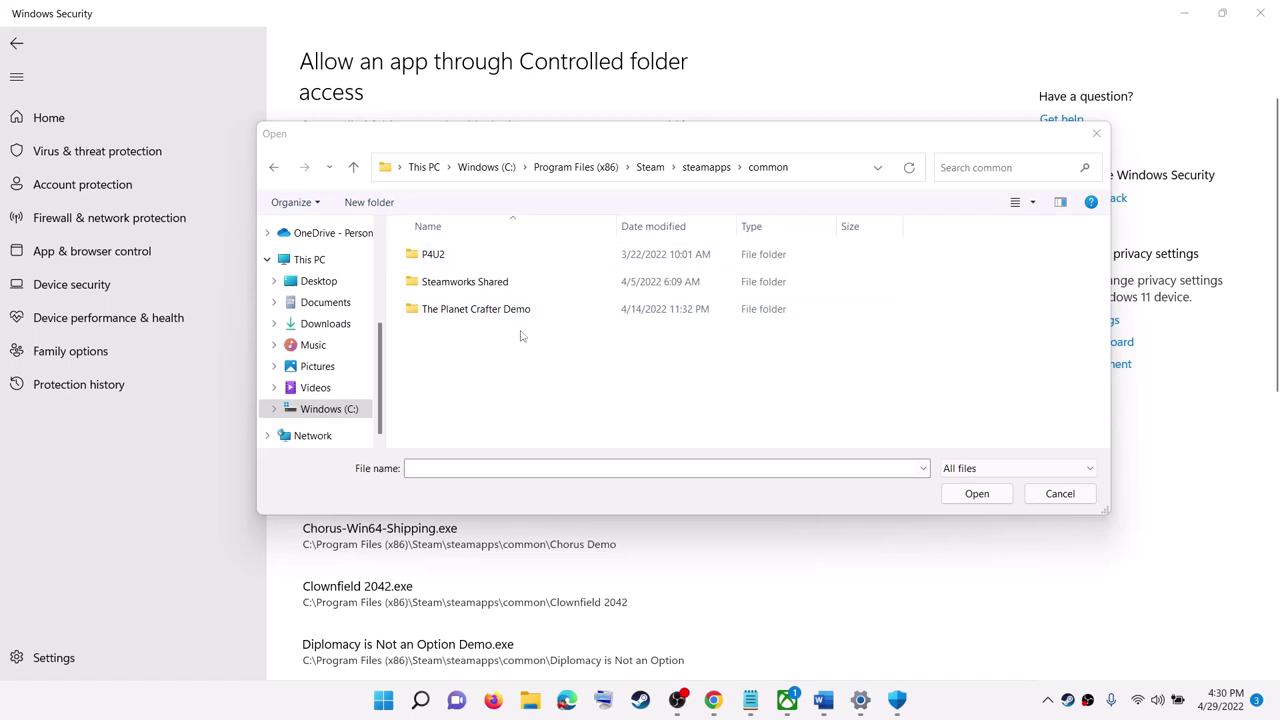
{"action": "double_click", "coordinate": [471, 311]}
{"action": "left_click", "coordinate": [463, 311]}
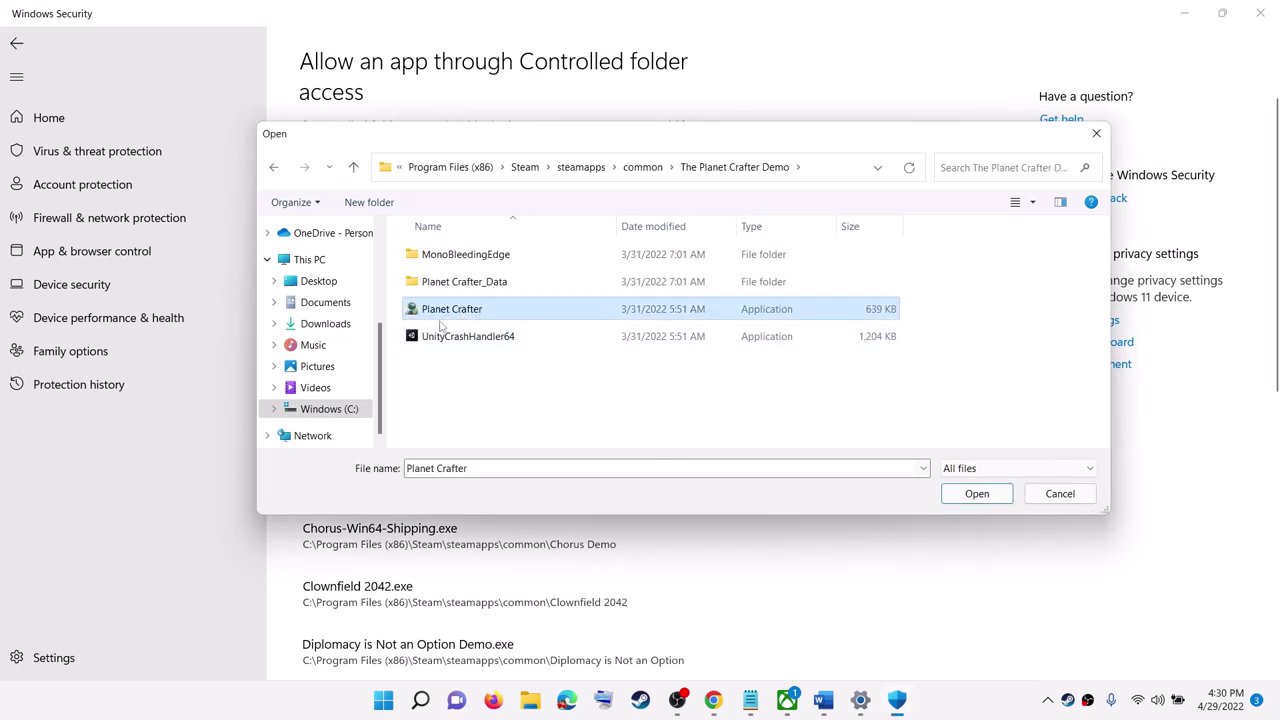
{"action": "left_click", "coordinate": [991, 493]}
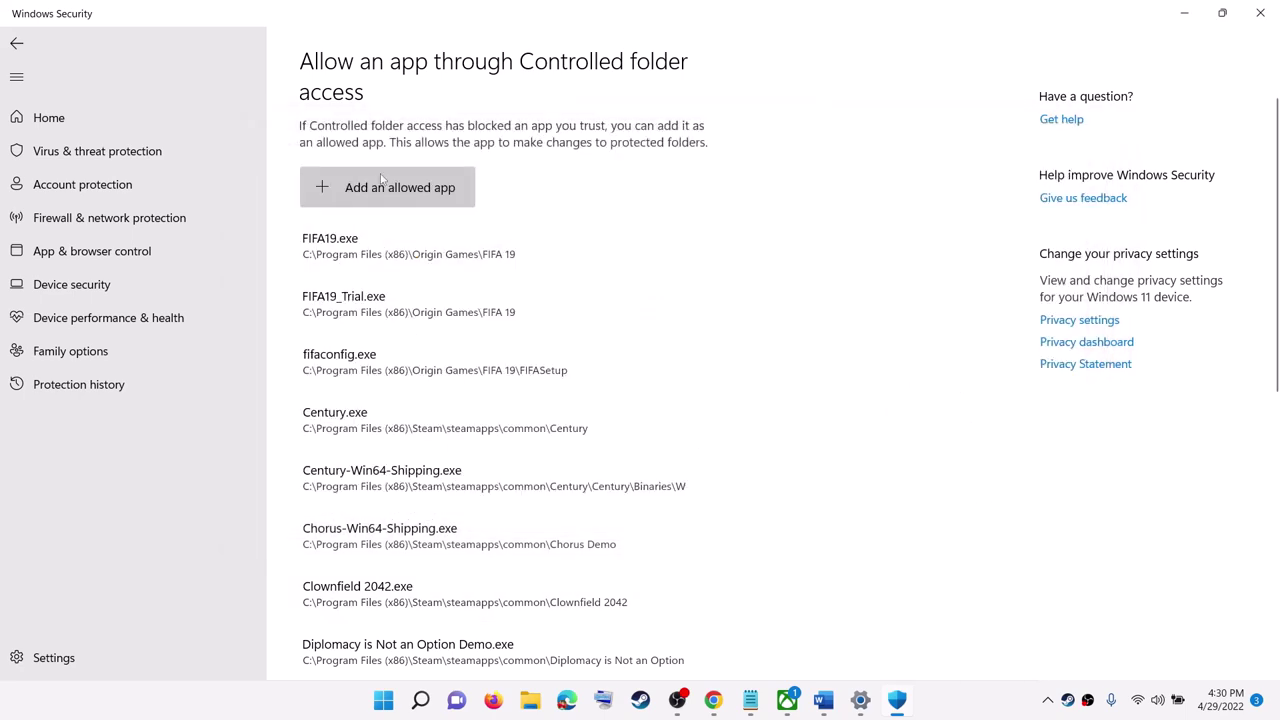
Close Windows Security and Settings, then highlight Step 5's launch-as-administrator text in Word
{"action": "left_click", "coordinate": [1260, 13]}
{"action": "left_click", "coordinate": [1272, 12]}
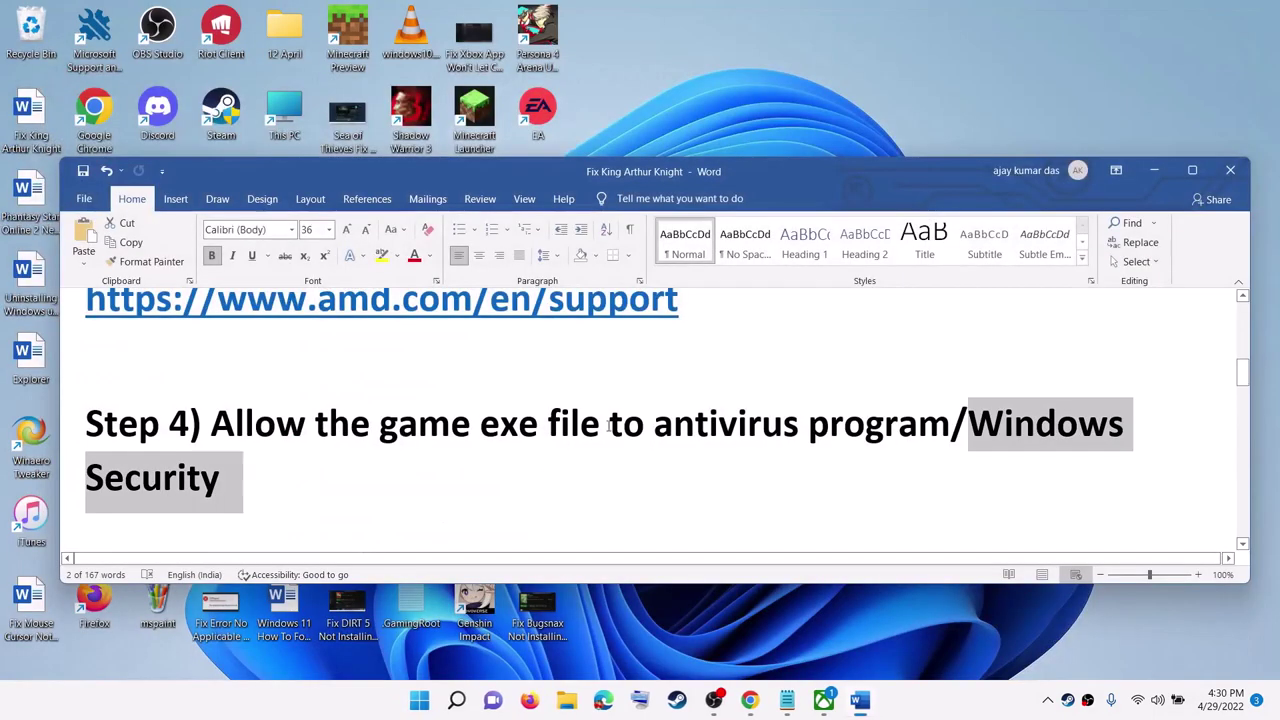
{"action": "scroll", "coordinate": [386, 457], "scroll_direction": "down", "scroll_amount": 3}
{"action": "left_click_drag", "start_coordinate": [280, 452], "coordinate": [1055, 468]}
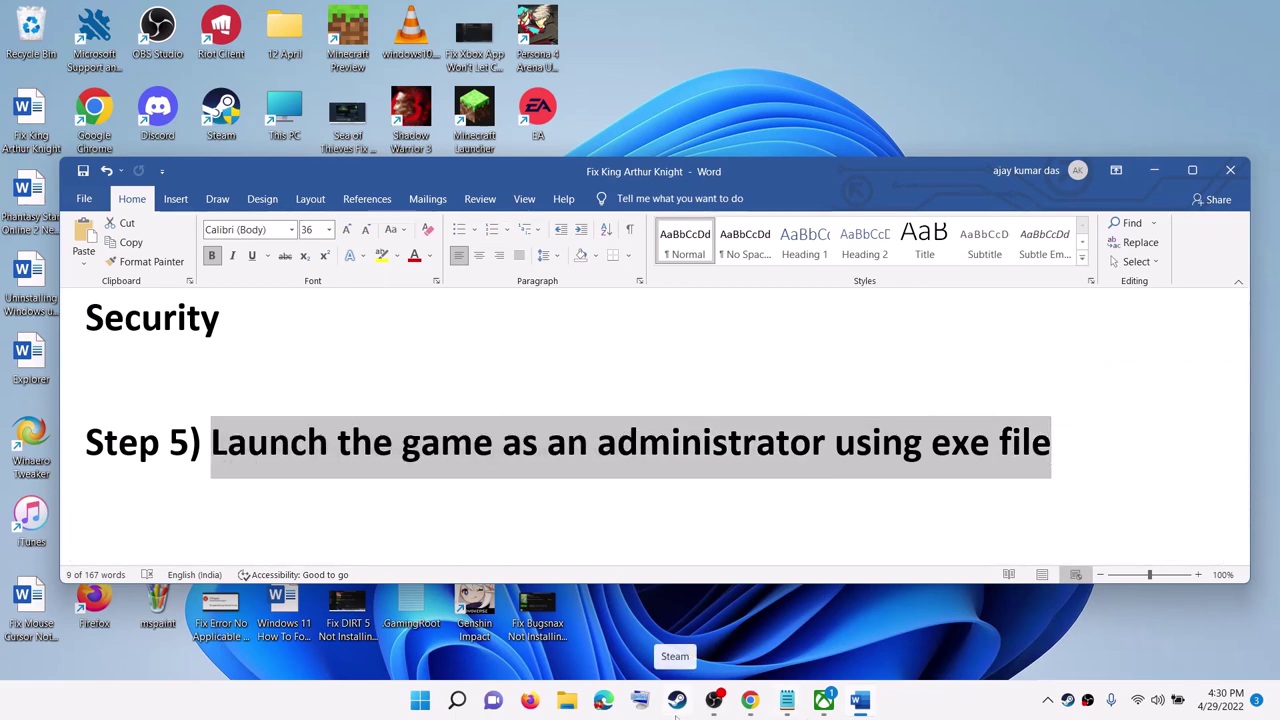
Browse a library game's local files via Manage in Steam, then show This PC in File Explorer
{"action": "left_click", "coordinate": [1068, 700]}
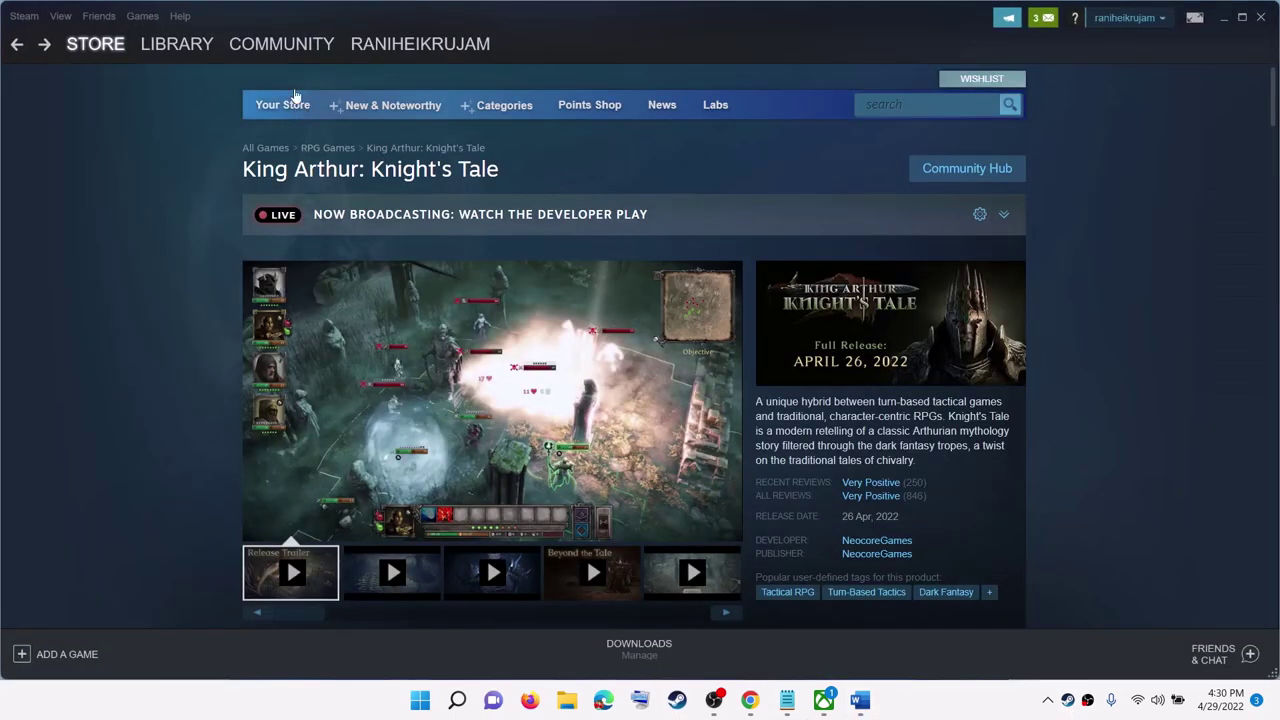
{"action": "left_click", "coordinate": [180, 44]}
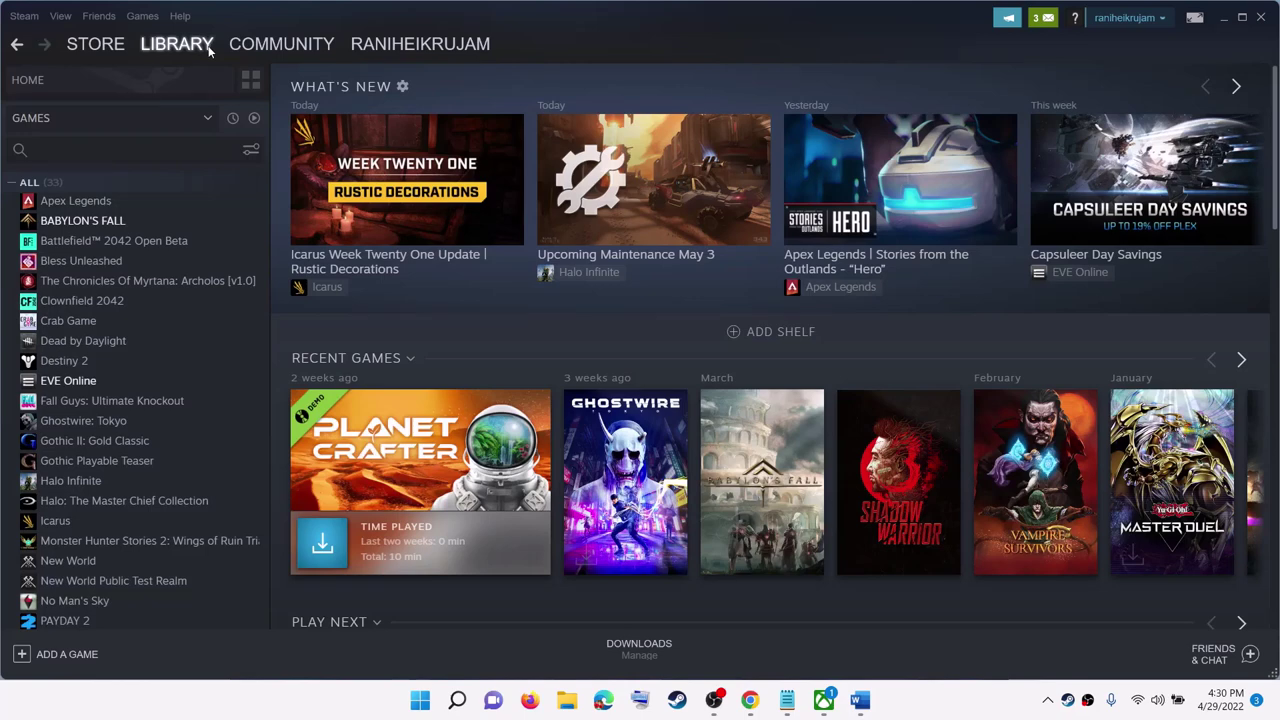
{"action": "right_click", "coordinate": [143, 224]}
{"action": "mouse_move", "coordinate": [178, 303]}
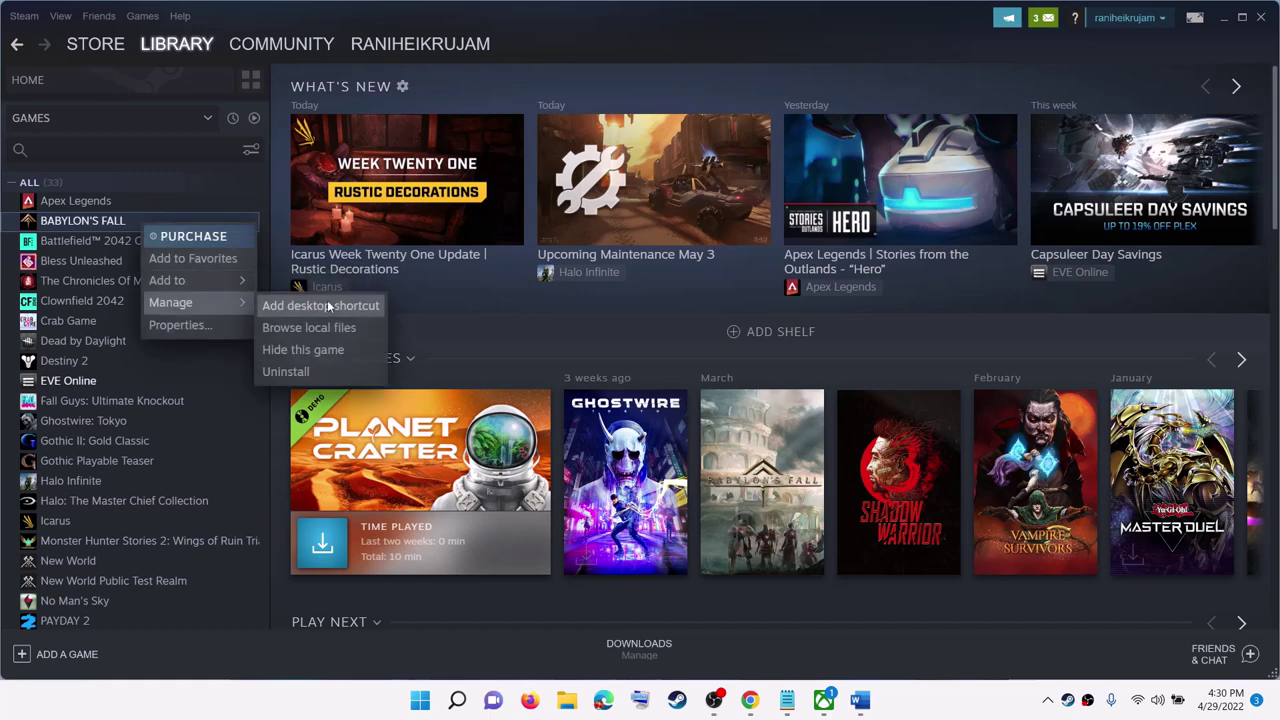
{"action": "left_click", "coordinate": [309, 328]}
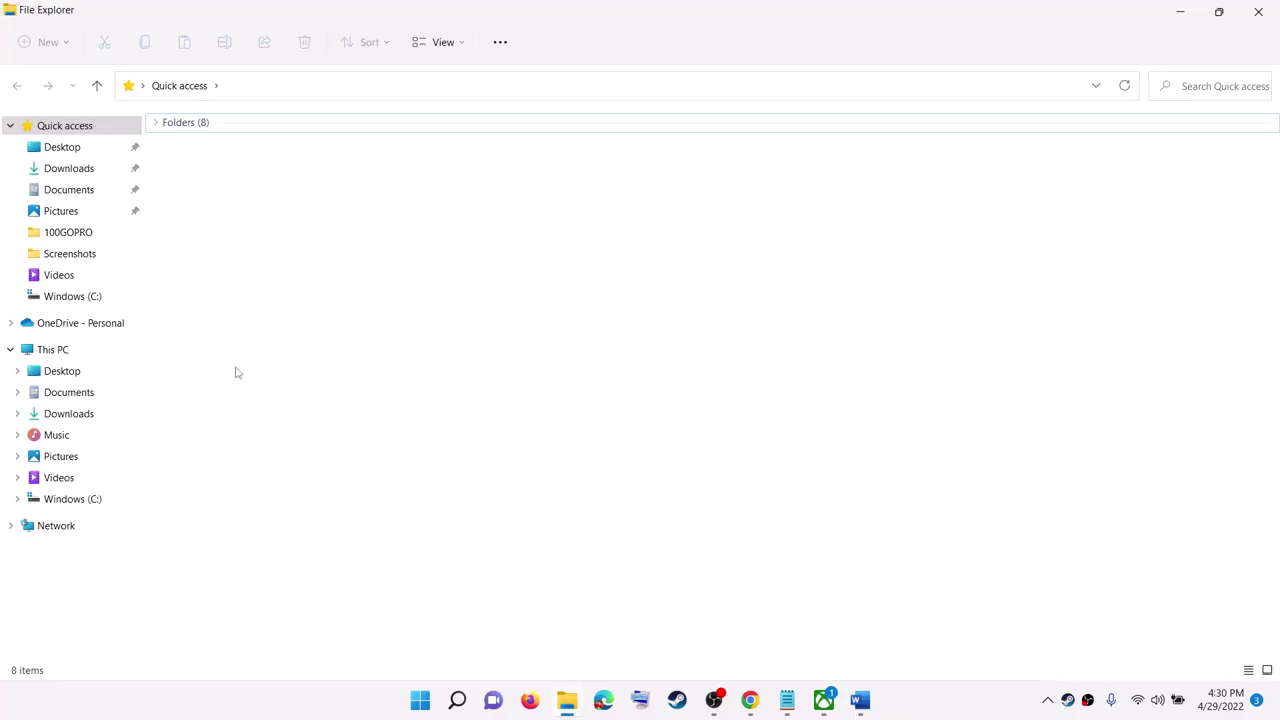
{"action": "left_click", "coordinate": [130, 346]}
Browse to C:\Program Files (x86)\Steam\steamapps\common\The Planet Crafter Demo in File Explorer
{"action": "double_click", "coordinate": [250, 283]}
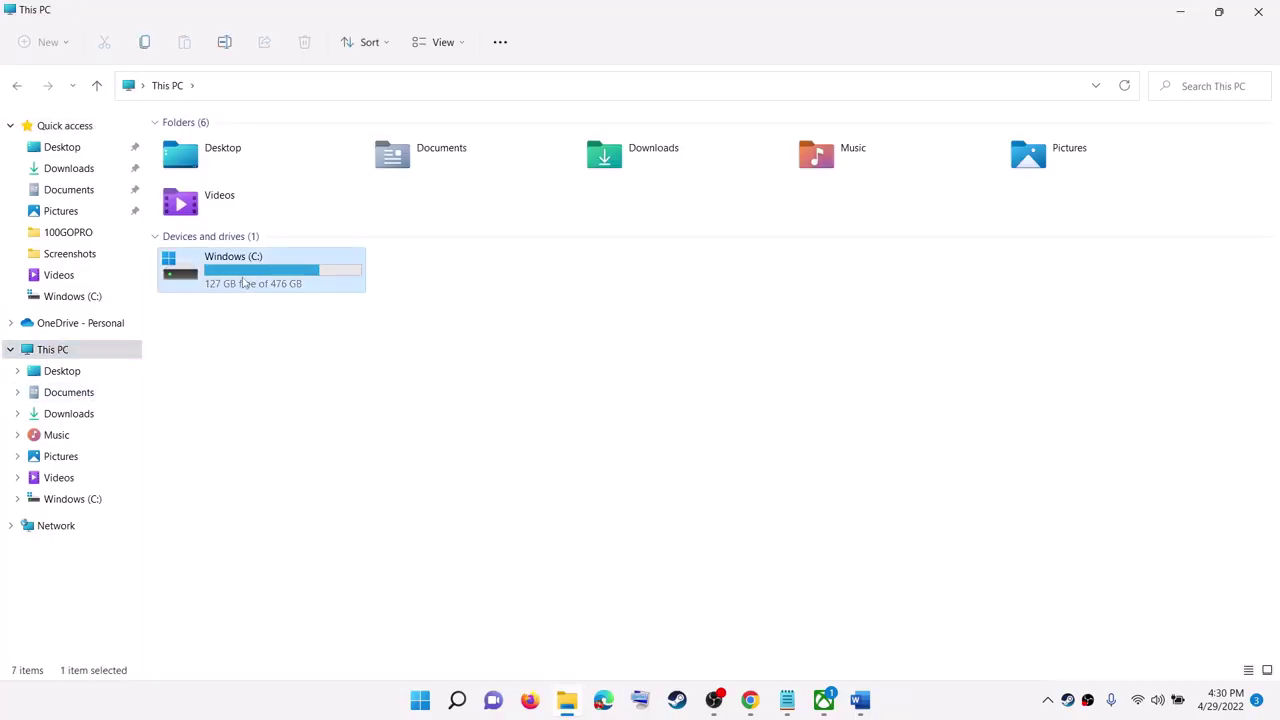
{"action": "scroll", "coordinate": [320, 431], "scroll_direction": "down", "scroll_amount": 4}
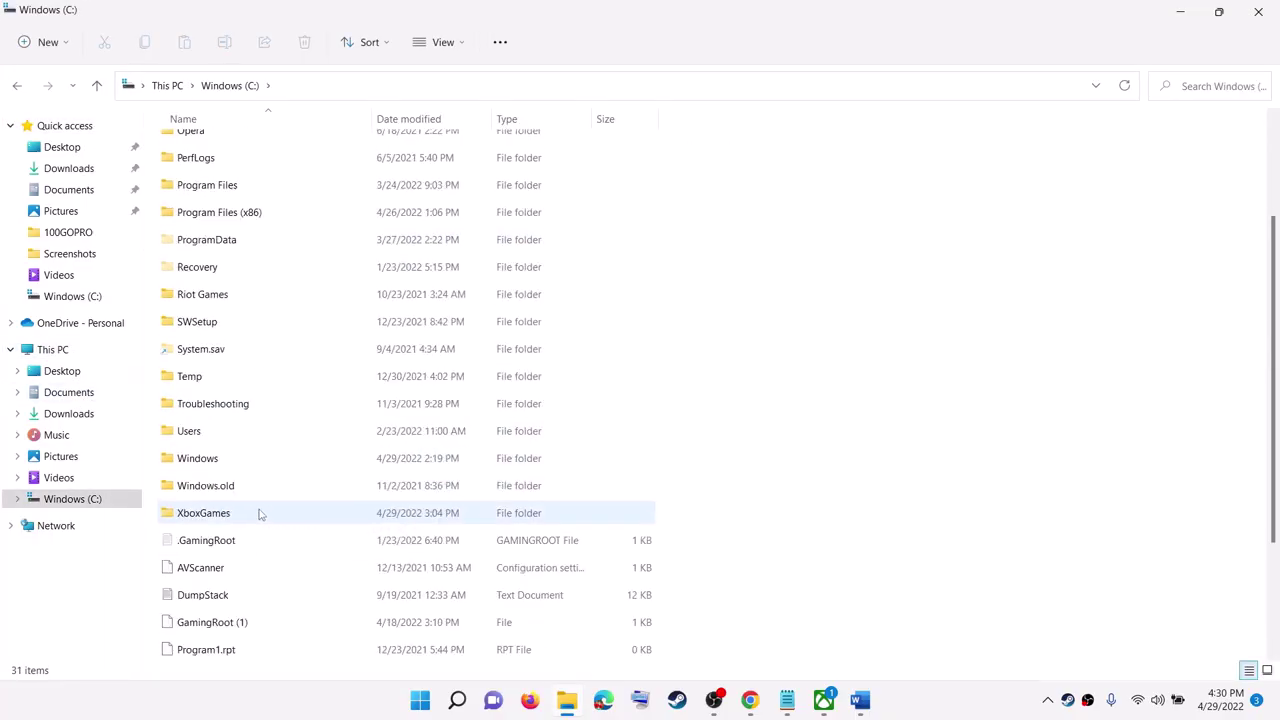
{"action": "double_click", "coordinate": [240, 213]}
{"action": "scroll", "coordinate": [280, 565], "scroll_direction": "down", "scroll_amount": 4}
{"action": "double_click", "coordinate": [277, 427]}
{"action": "scroll", "coordinate": [277, 427], "scroll_direction": "down", "scroll_amount": 4}
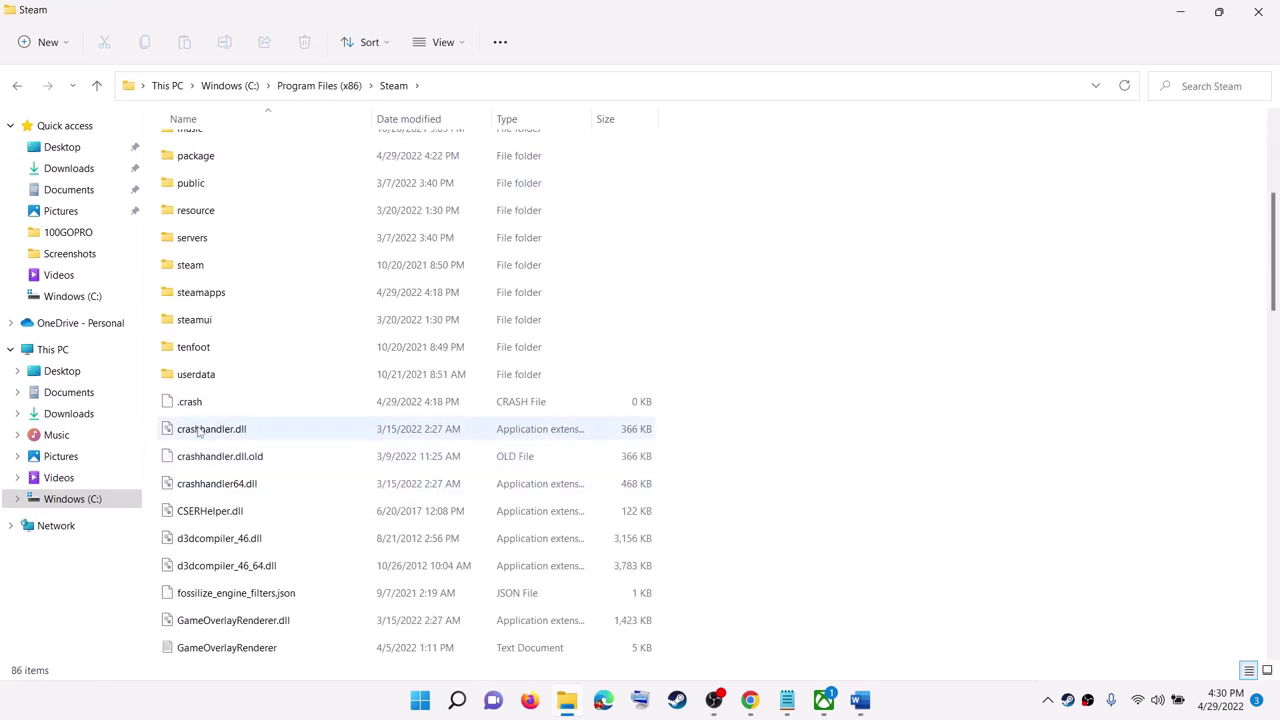
{"action": "double_click", "coordinate": [200, 293]}
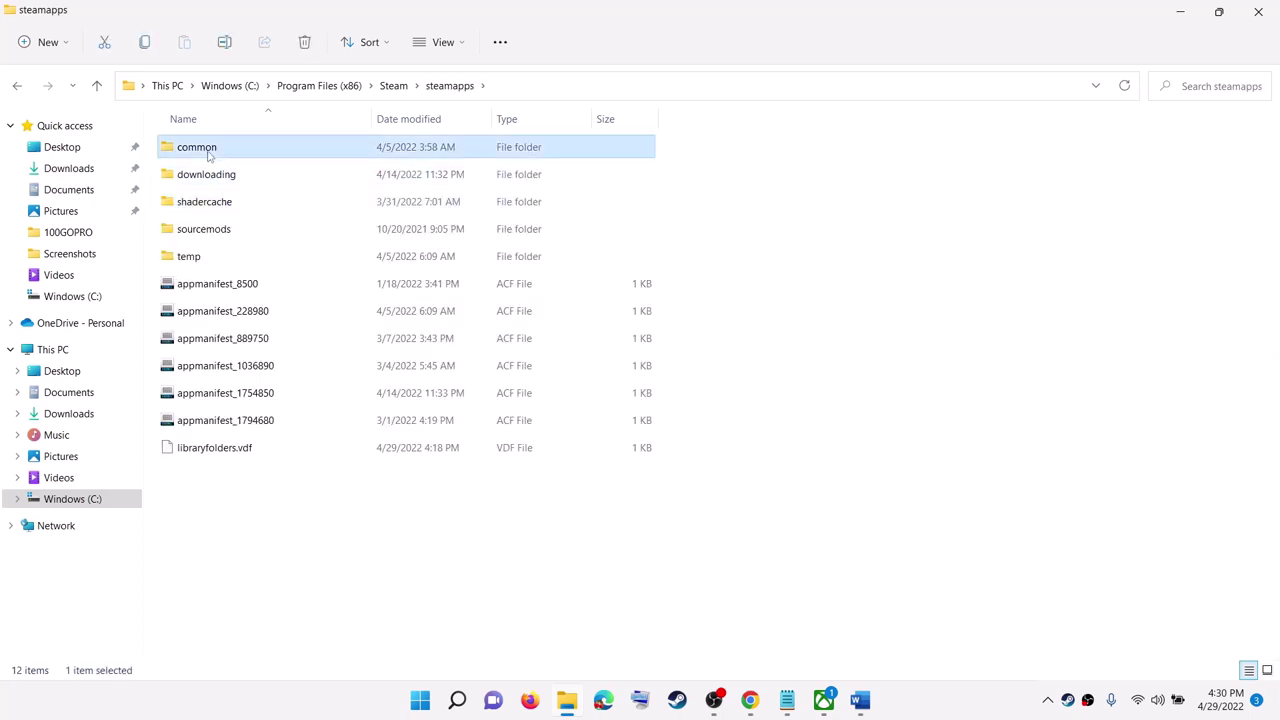
{"action": "double_click", "coordinate": [203, 148]}
{"action": "double_click", "coordinate": [286, 205]}
Enable 'Run this program as an administrator' for Planet Crafter and close File Explorer
{"action": "left_click", "coordinate": [224, 208]}
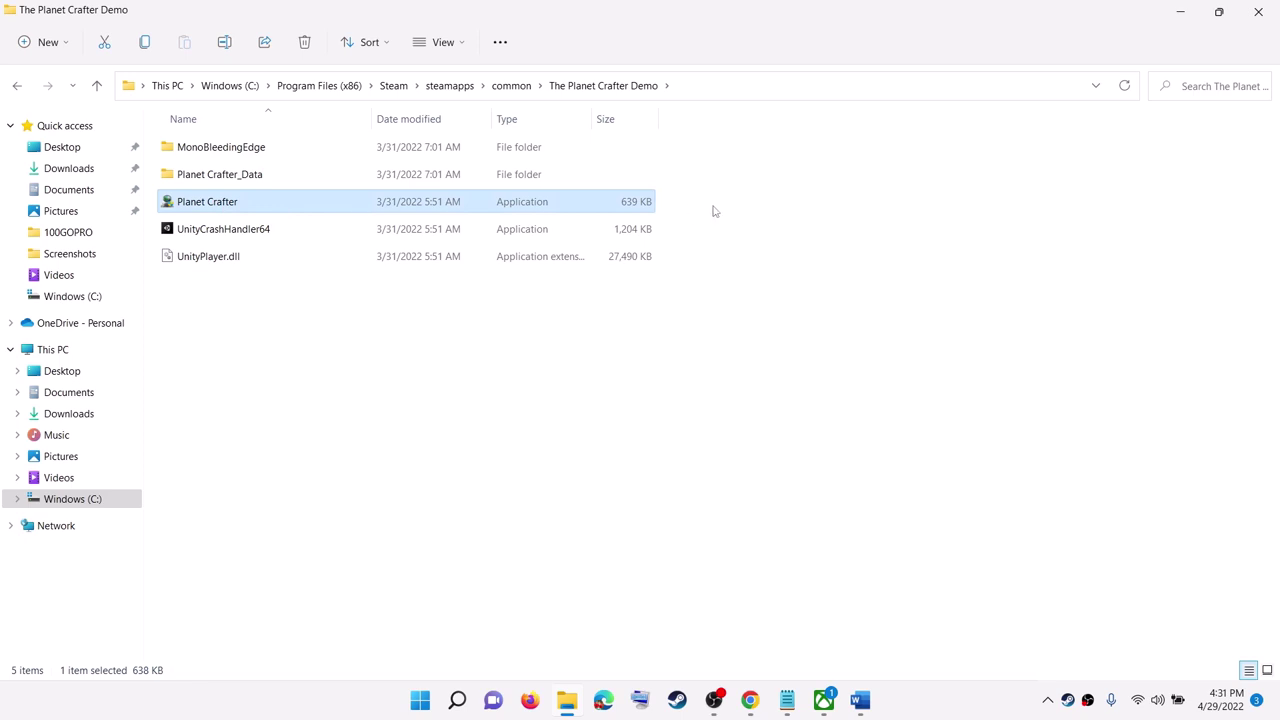
{"action": "right_click", "coordinate": [310, 204]}
{"action": "left_click", "coordinate": [401, 386]}
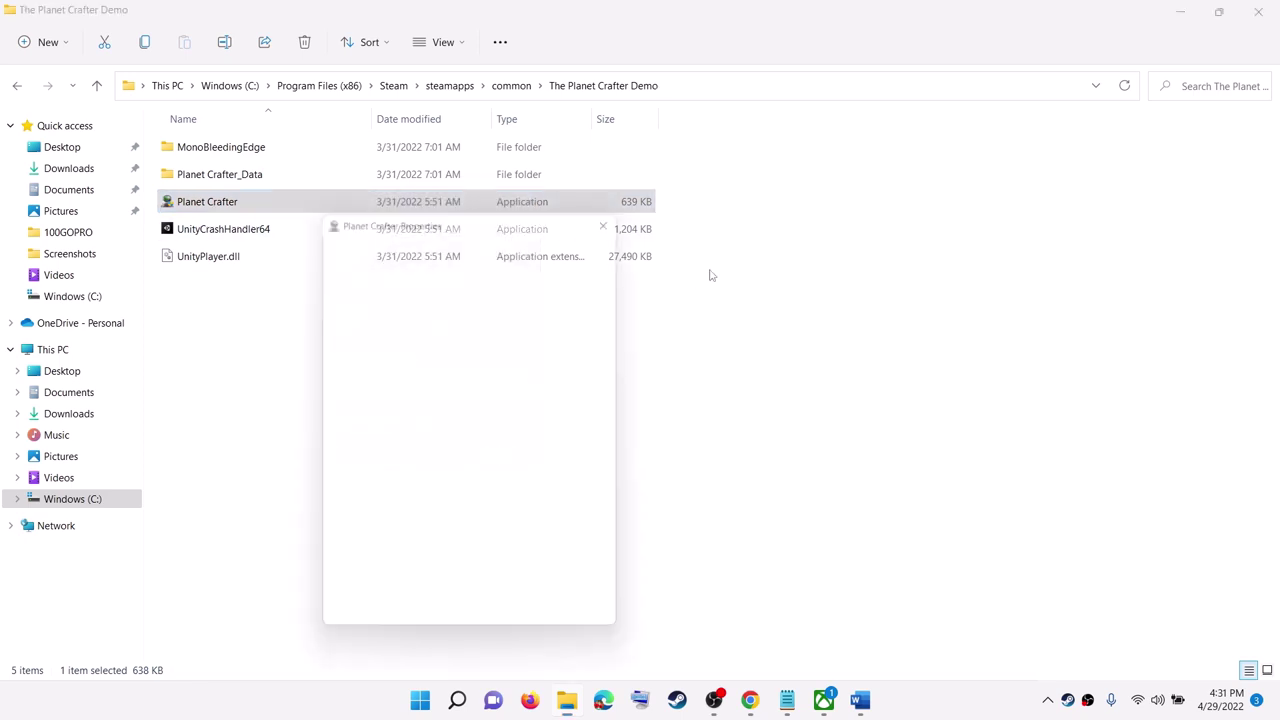
{"action": "left_click", "coordinate": [396, 238]}
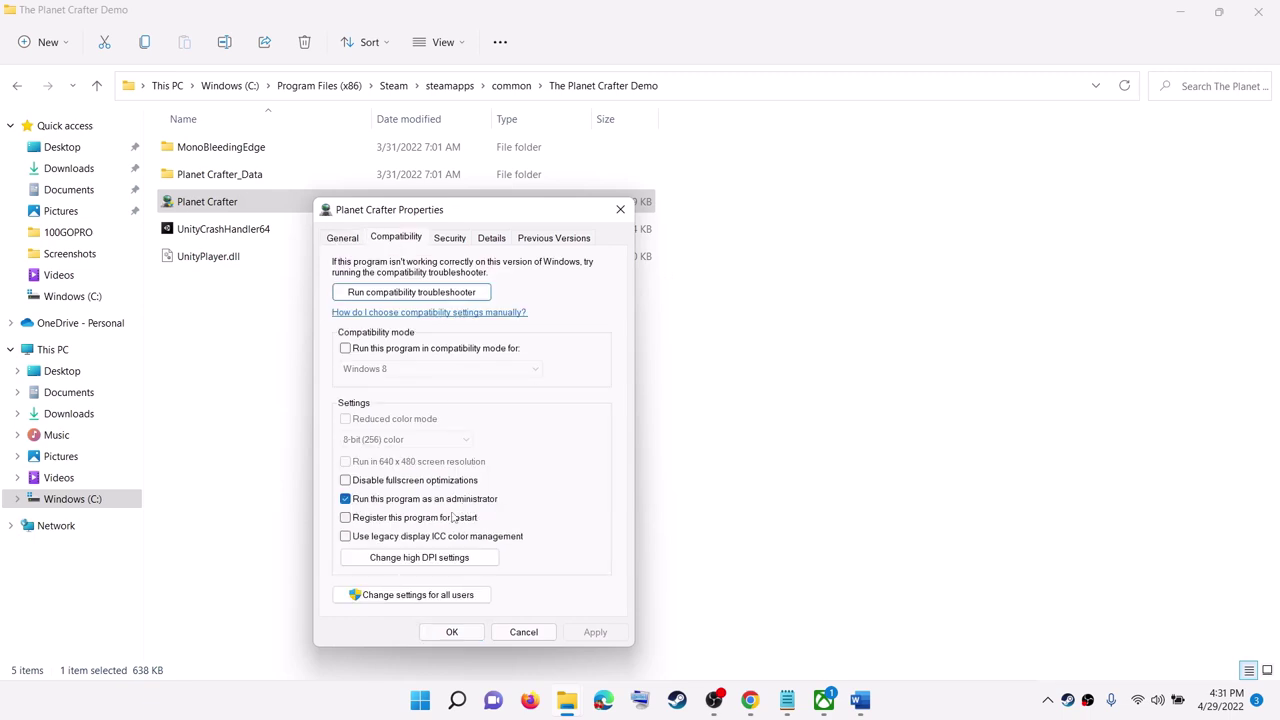
{"action": "left_click", "coordinate": [452, 632]}
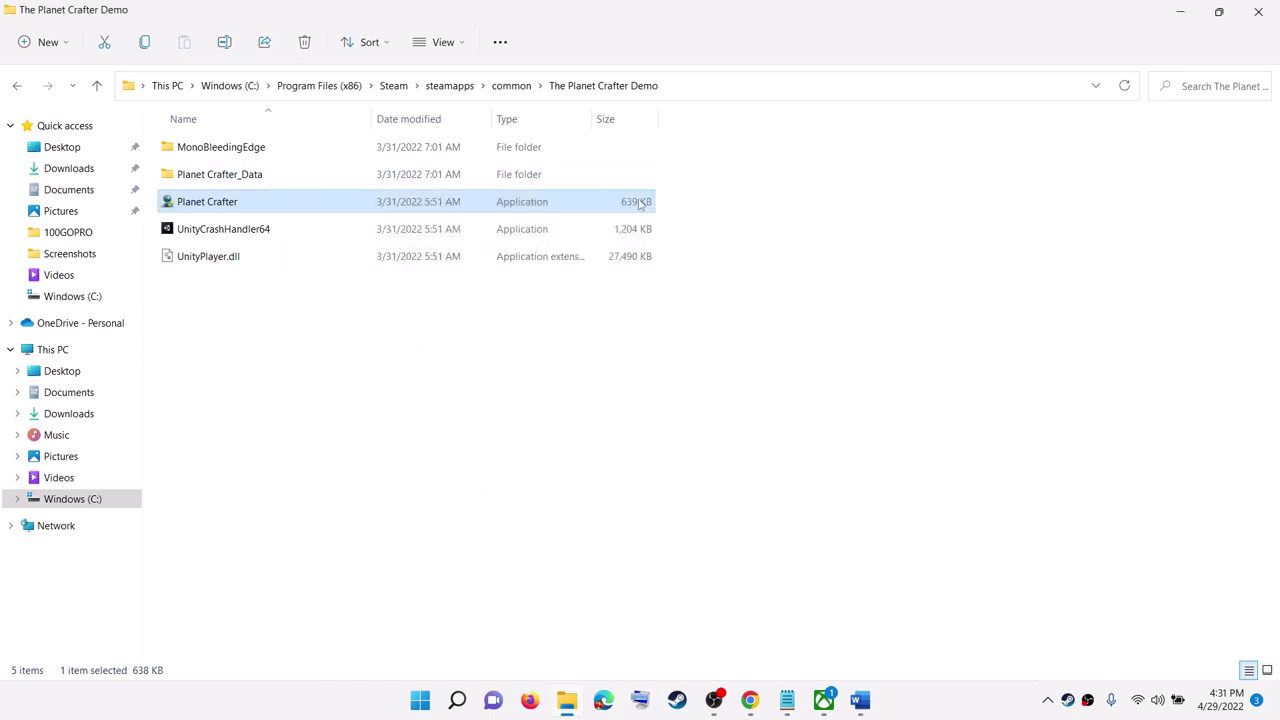
{"action": "left_click", "coordinate": [1258, 11]}
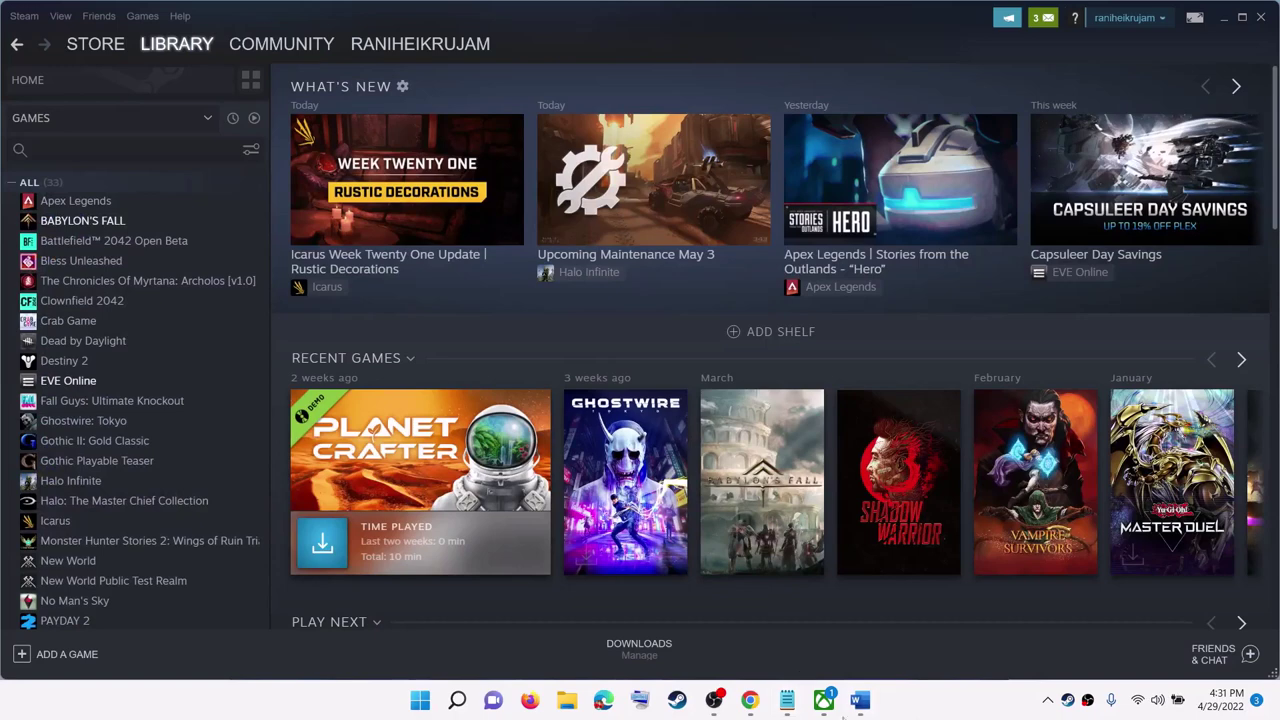
Bring Word forward and highlight Step 6, running the game on the dedicated graphics card
{"action": "left_click", "coordinate": [860, 700]}
{"action": "scroll", "coordinate": [401, 491], "scroll_direction": "down", "scroll_amount": 3}
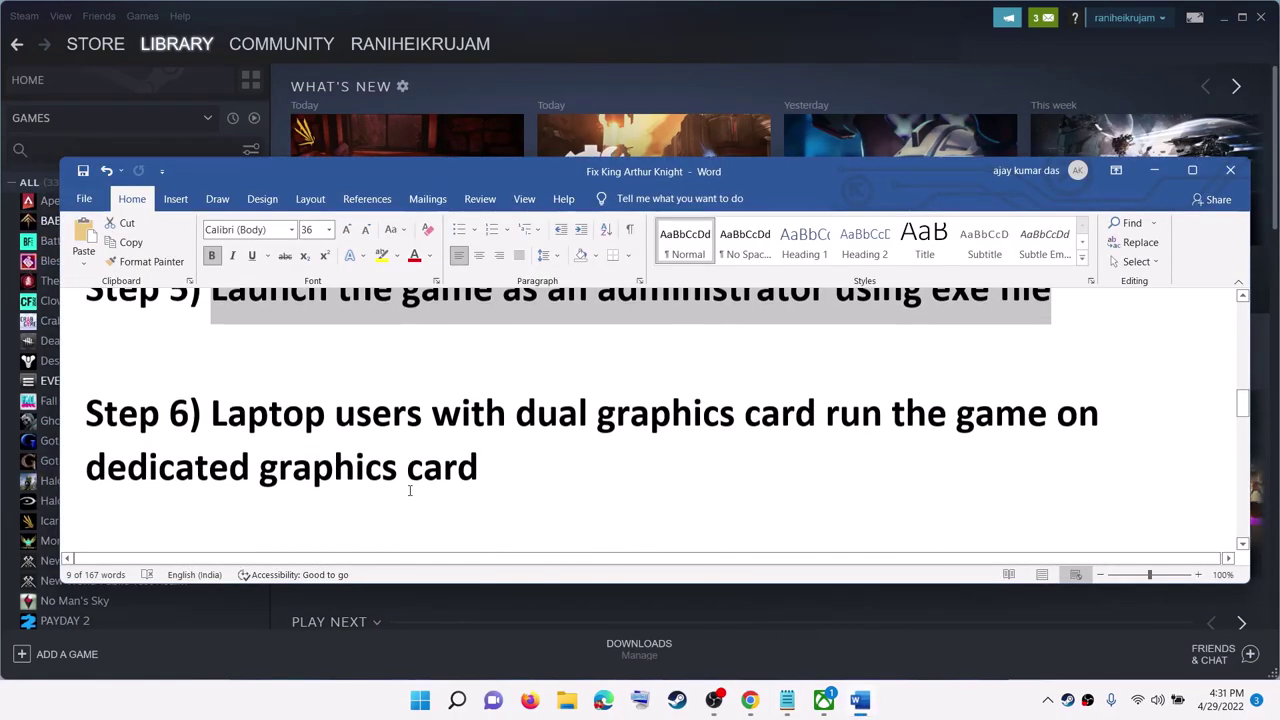
{"action": "left_click_drag", "start_coordinate": [212, 407], "coordinate": [756, 405]}
{"action": "left_click_drag", "start_coordinate": [212, 407], "coordinate": [531, 471]}
{"action": "left_click", "coordinate": [861, 407]}
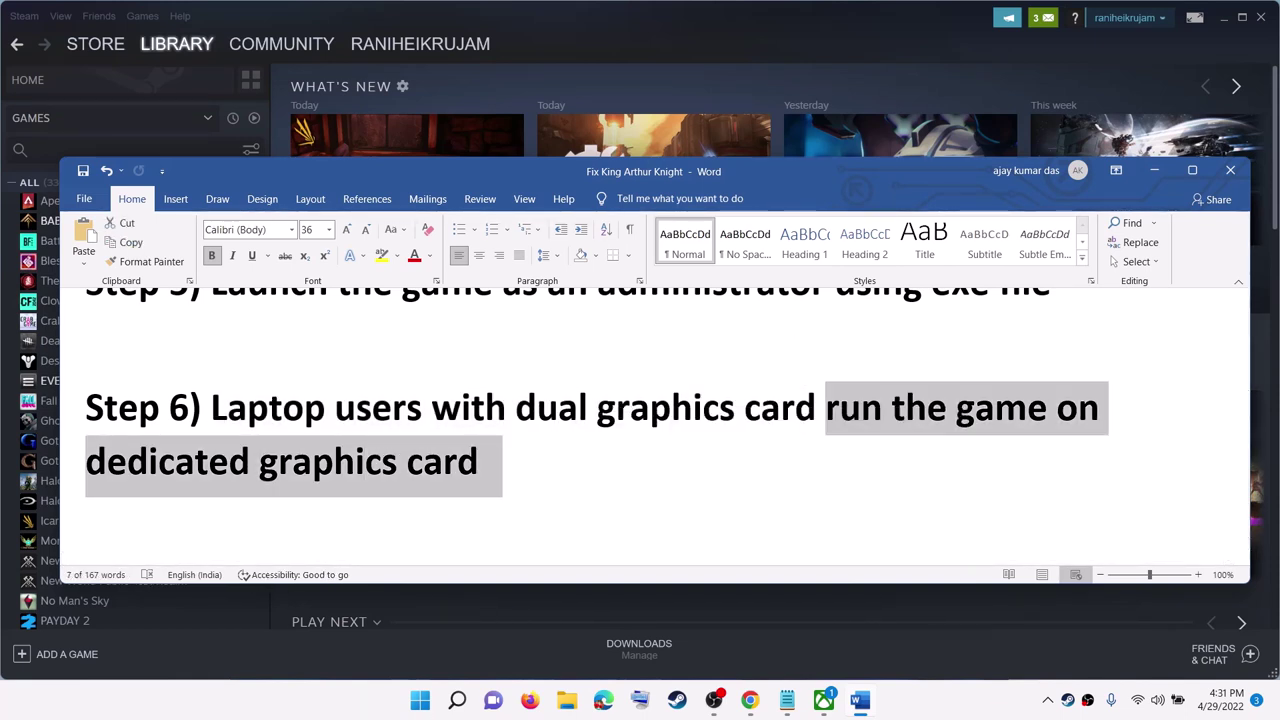
Search 'gra' to open Graphics settings and start adding a desktop app
{"action": "left_click", "coordinate": [422, 705]}
{"action": "type", "text": "gr"}
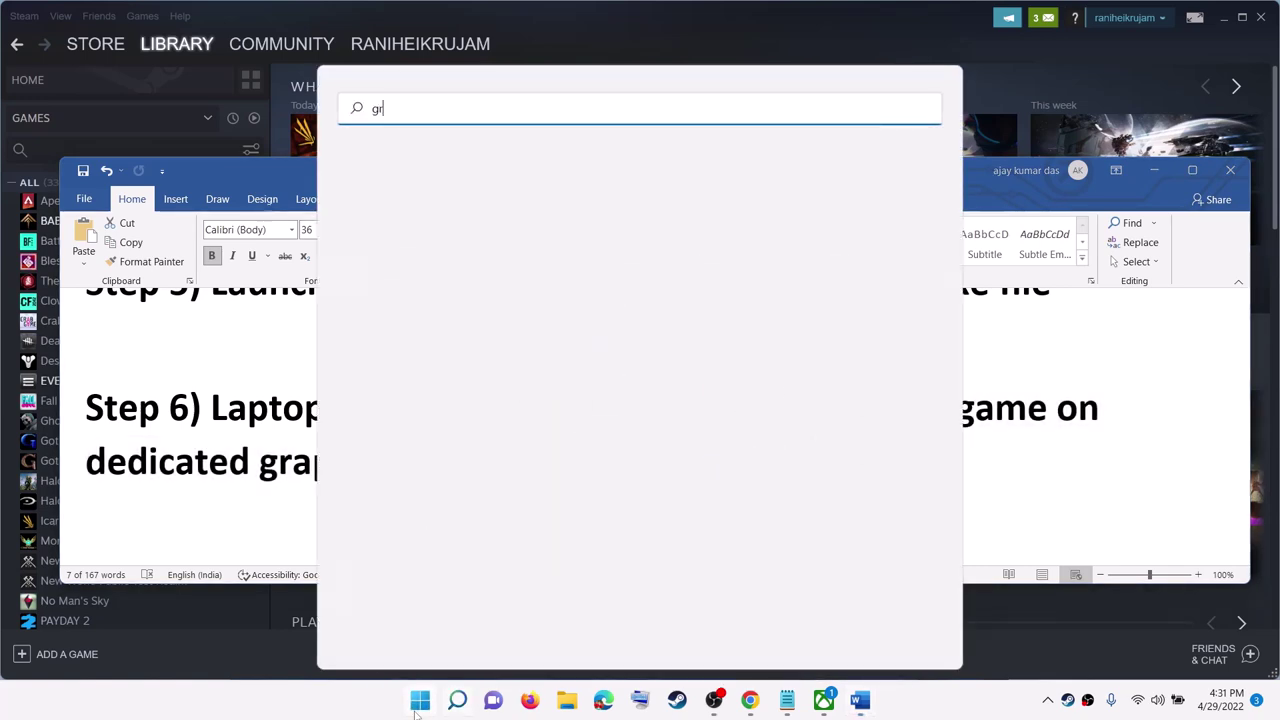
{"action": "type", "text": "a"}
{"action": "left_click", "coordinate": [480, 238]}
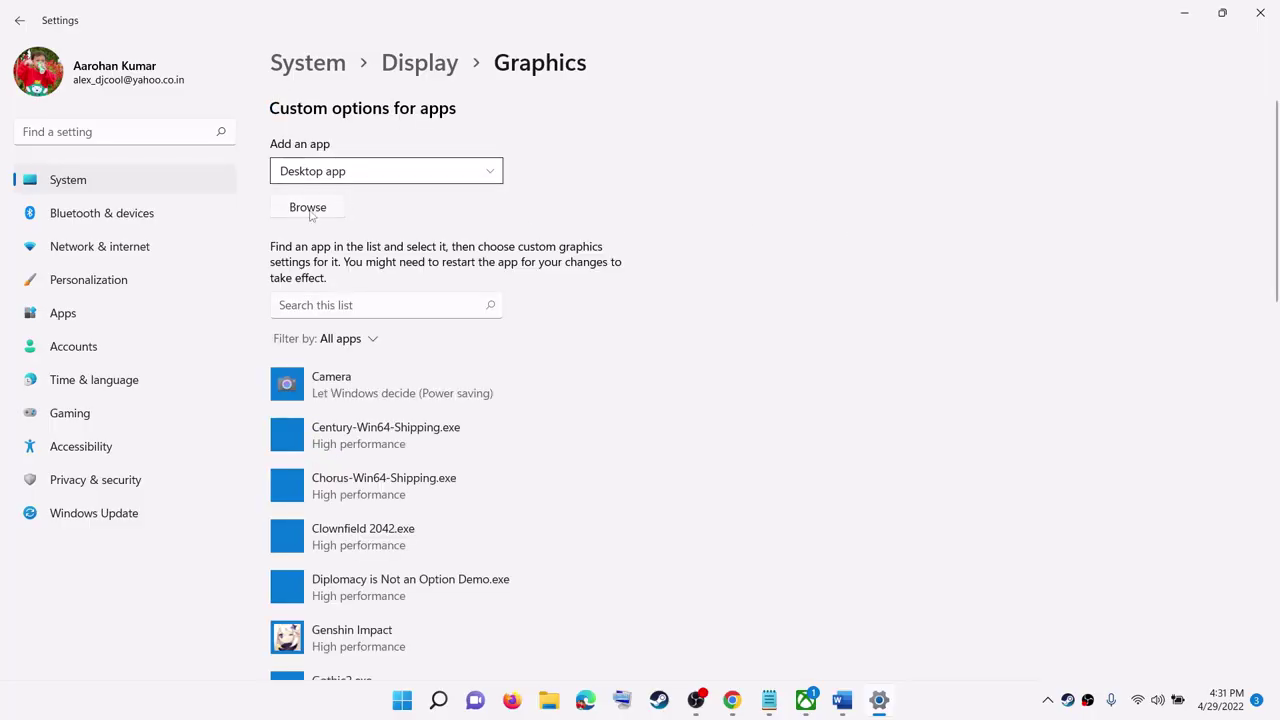
{"action": "key", "text": "Return"}
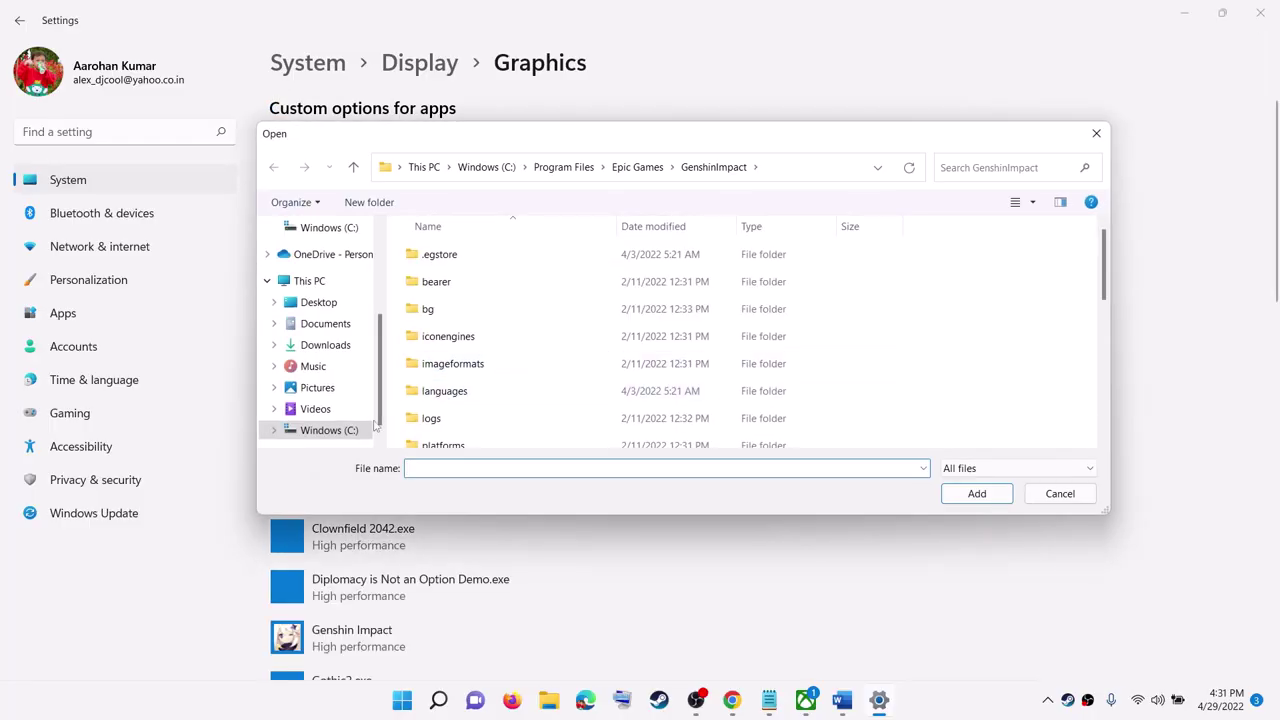
Navigate the file picker to C:\Program Files (x86)\Steam
{"action": "left_click", "coordinate": [341, 436]}
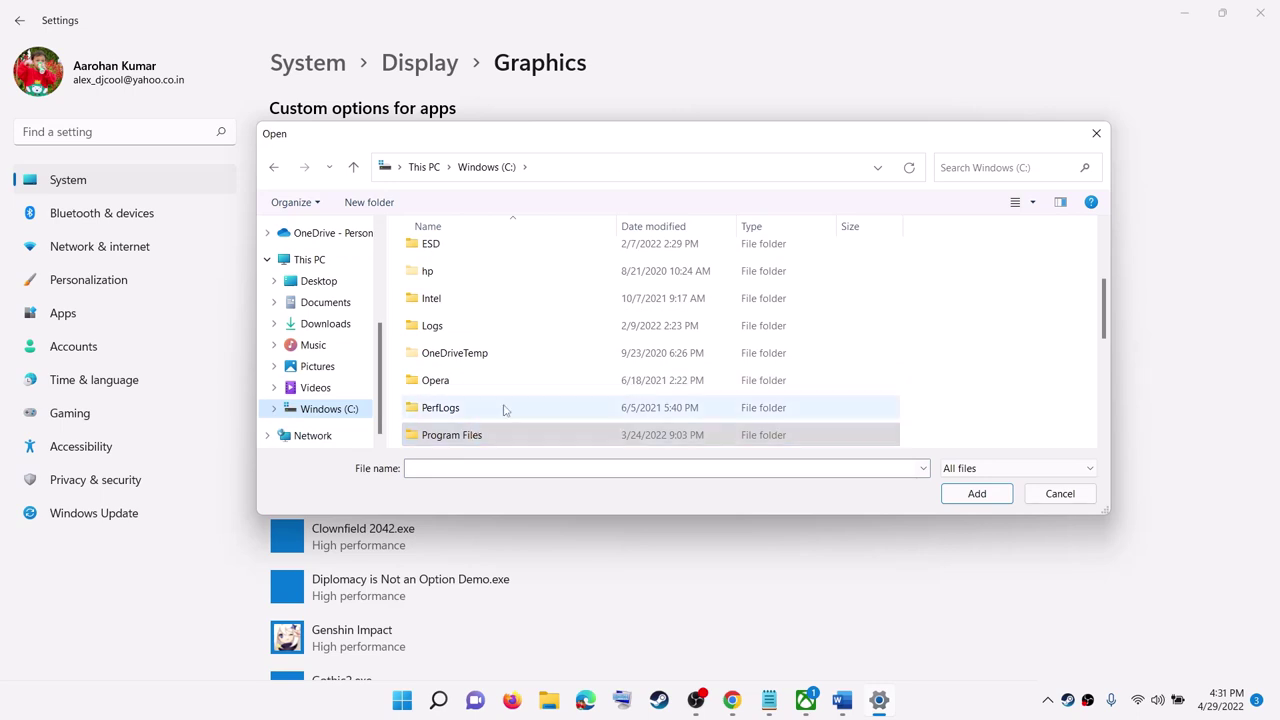
{"action": "left_click_drag", "start_coordinate": [1100, 318], "coordinate": [1102, 330]}
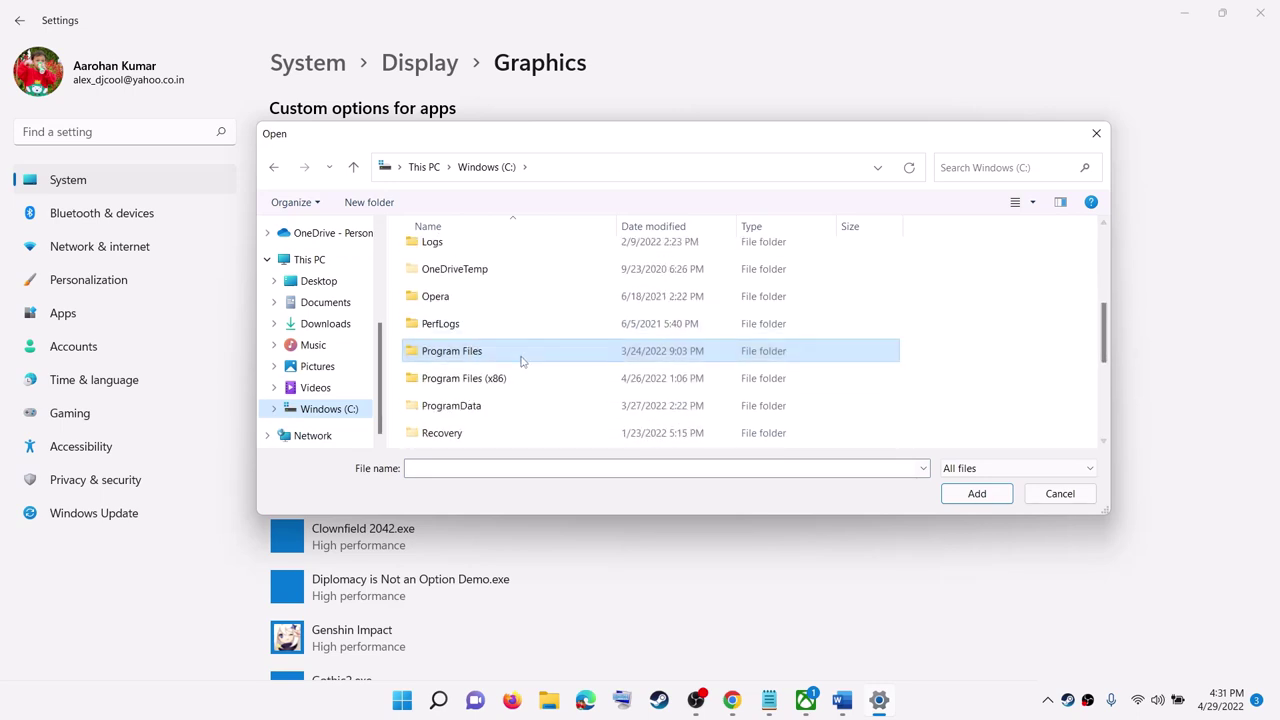
{"action": "double_click", "coordinate": [523, 374]}
{"action": "scroll", "coordinate": [521, 350], "scroll_direction": "down", "scroll_amount": 12}
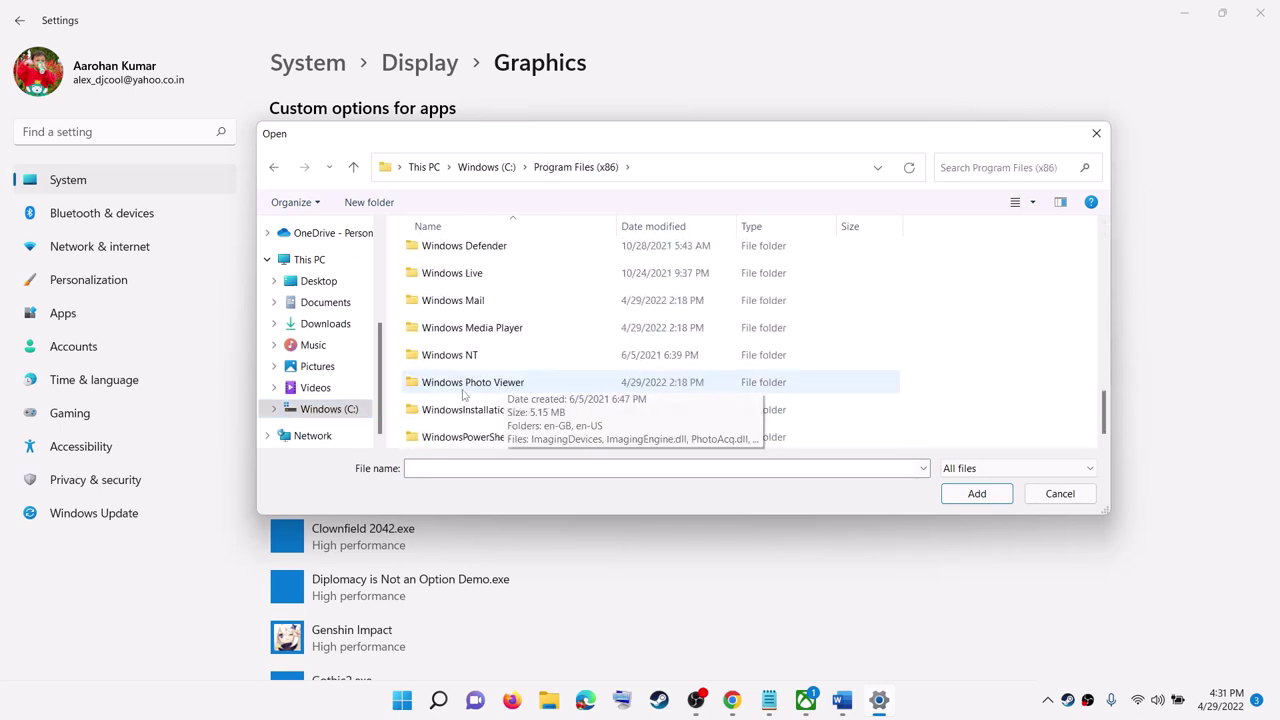
{"action": "scroll", "coordinate": [475, 393], "scroll_direction": "up", "scroll_amount": 7}
{"action": "scroll", "coordinate": [475, 388], "scroll_direction": "down", "scroll_amount": 3}
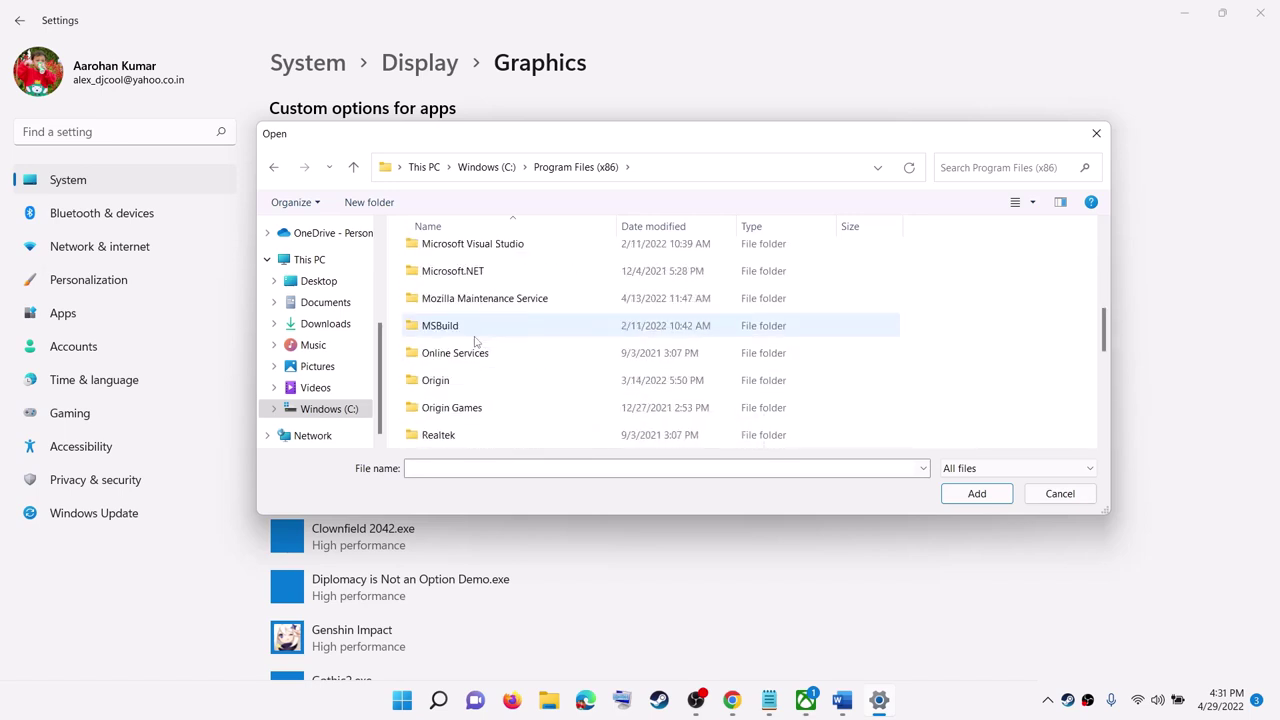
{"action": "scroll", "coordinate": [475, 385], "scroll_direction": "down", "scroll_amount": 4}
{"action": "left_click", "coordinate": [484, 382]}
{"action": "scroll", "coordinate": [480, 380], "scroll_direction": "up", "scroll_amount": 2}
{"action": "double_click", "coordinate": [450, 281]}
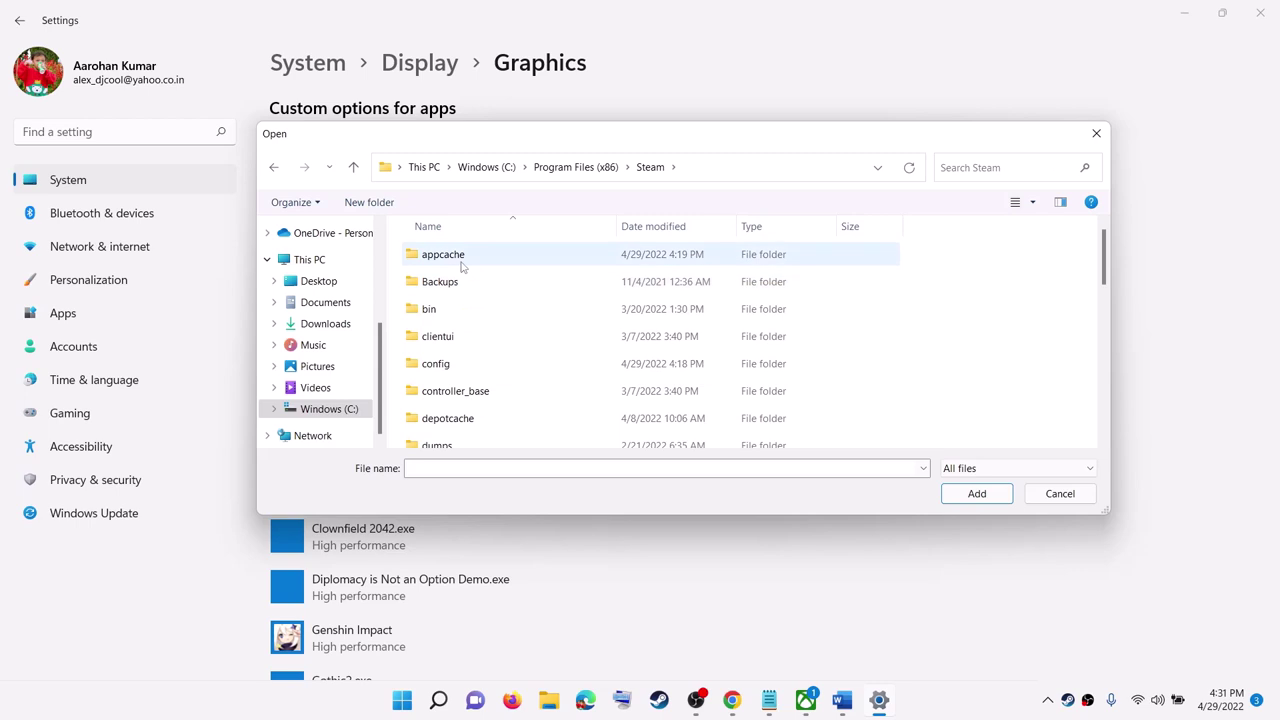
{"action": "scroll", "coordinate": [455, 352], "scroll_direction": "down", "scroll_amount": 5}
{"action": "scroll", "coordinate": [457, 330], "scroll_direction": "up", "scroll_amount": 3}
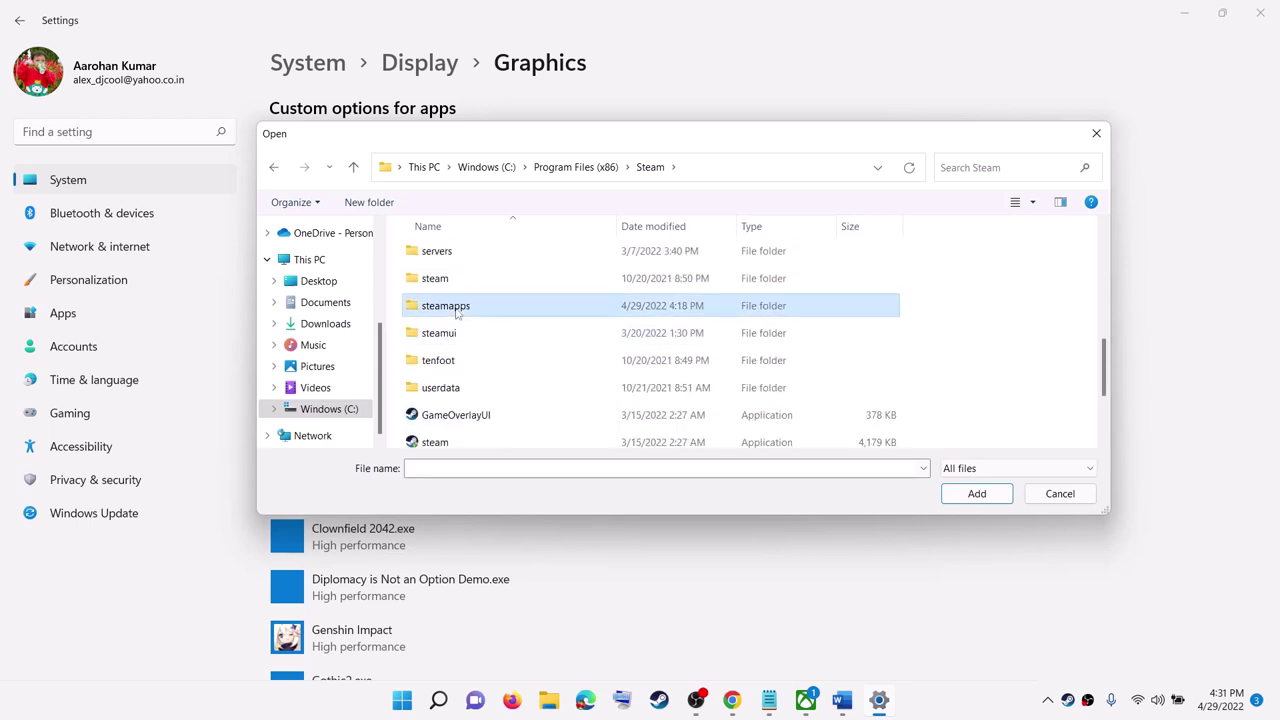
Add the Planet Crafter application from steamapps\common to the graphics app list
{"action": "double_click", "coordinate": [457, 300]}
{"action": "double_click", "coordinate": [457, 256]}
{"action": "left_click", "coordinate": [461, 311]}
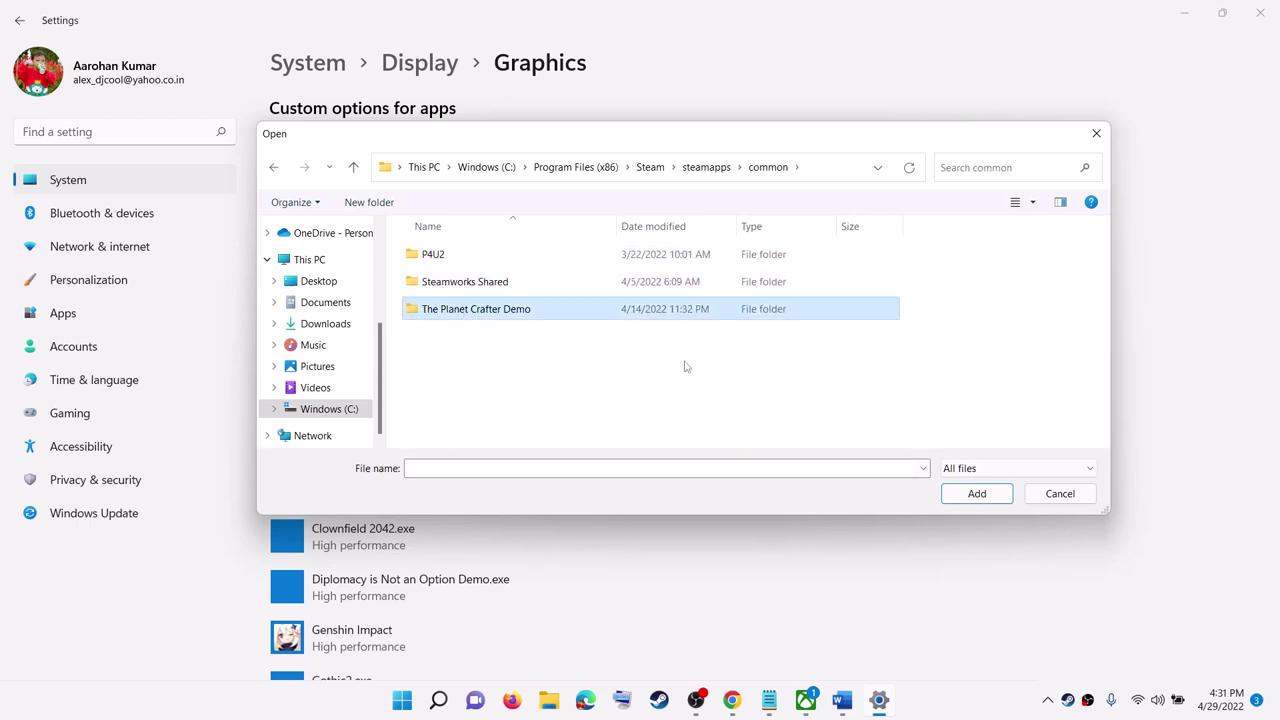
{"action": "double_click", "coordinate": [467, 311]}
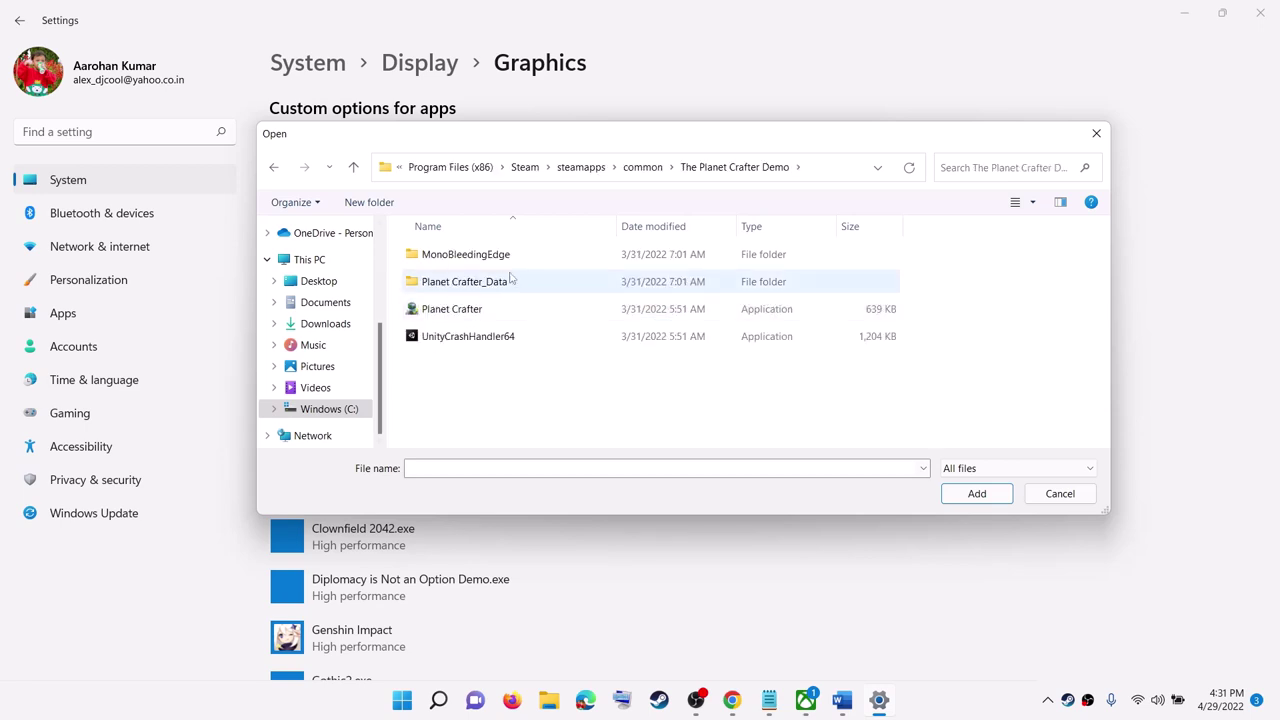
{"action": "left_click", "coordinate": [455, 309]}
{"action": "left_click", "coordinate": [976, 493]}
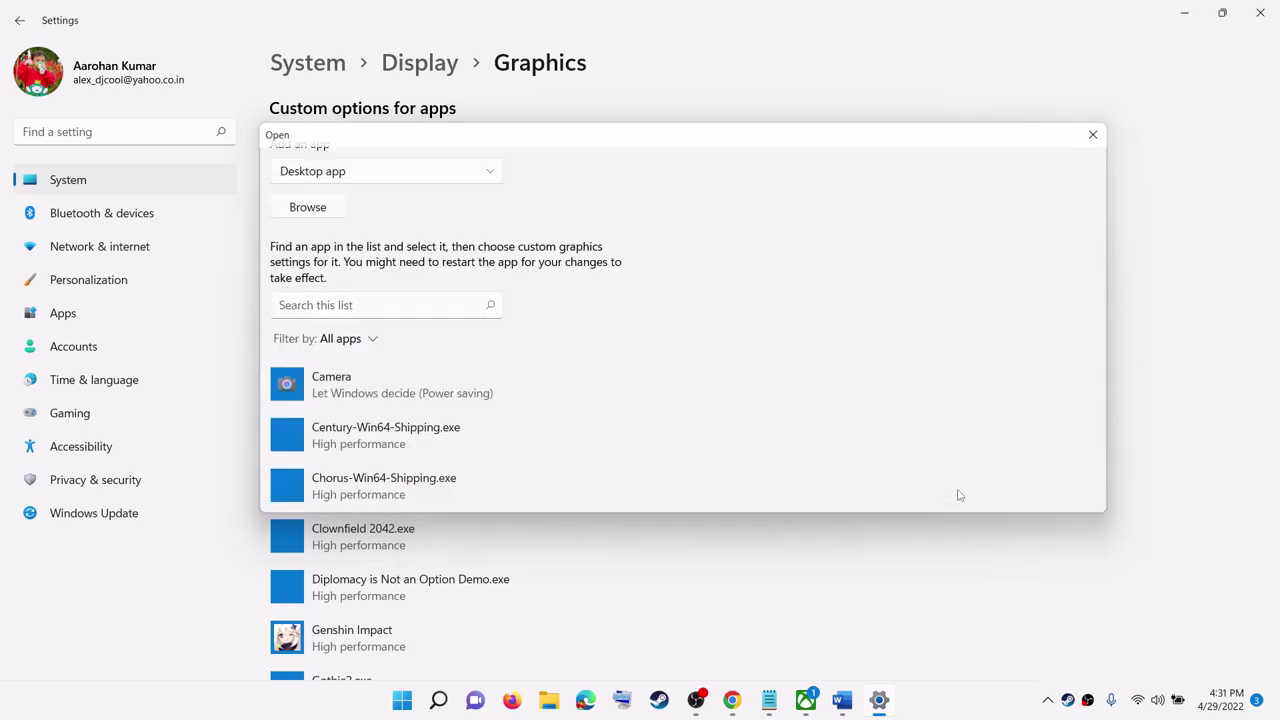
Save High performance as Minecraft's graphics preference and close Settings
{"action": "scroll", "coordinate": [580, 437], "scroll_direction": "down", "scroll_amount": 4}
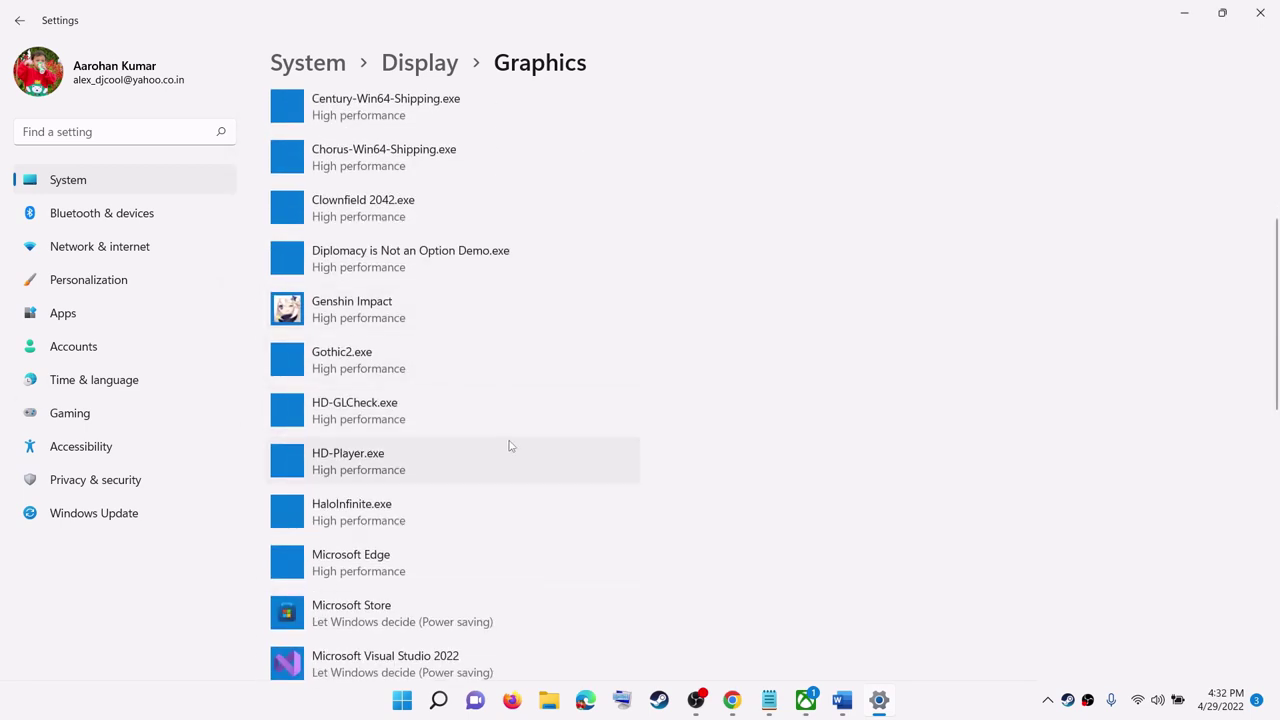
{"action": "scroll", "coordinate": [512, 450], "scroll_direction": "down", "scroll_amount": 3}
{"action": "scroll", "coordinate": [530, 440], "scroll_direction": "up", "scroll_amount": 5}
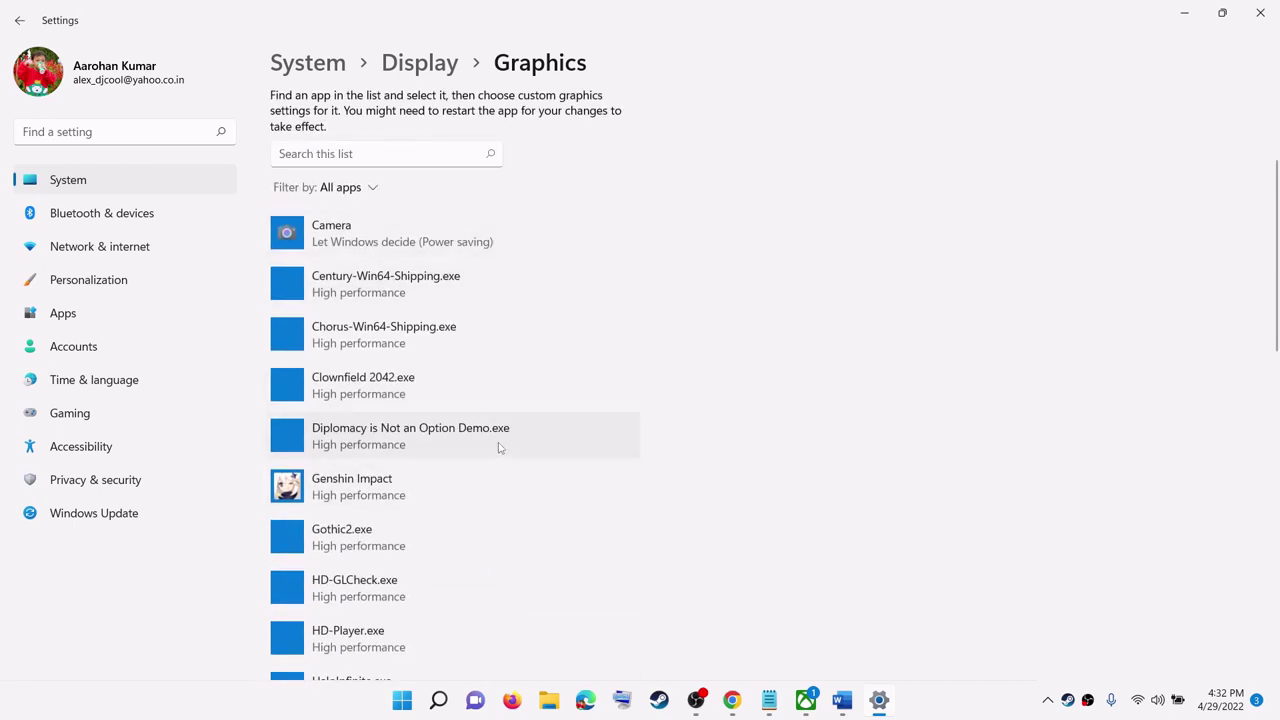
{"action": "scroll", "coordinate": [510, 465], "scroll_direction": "down", "scroll_amount": 5}
{"action": "left_click", "coordinate": [460, 540]}
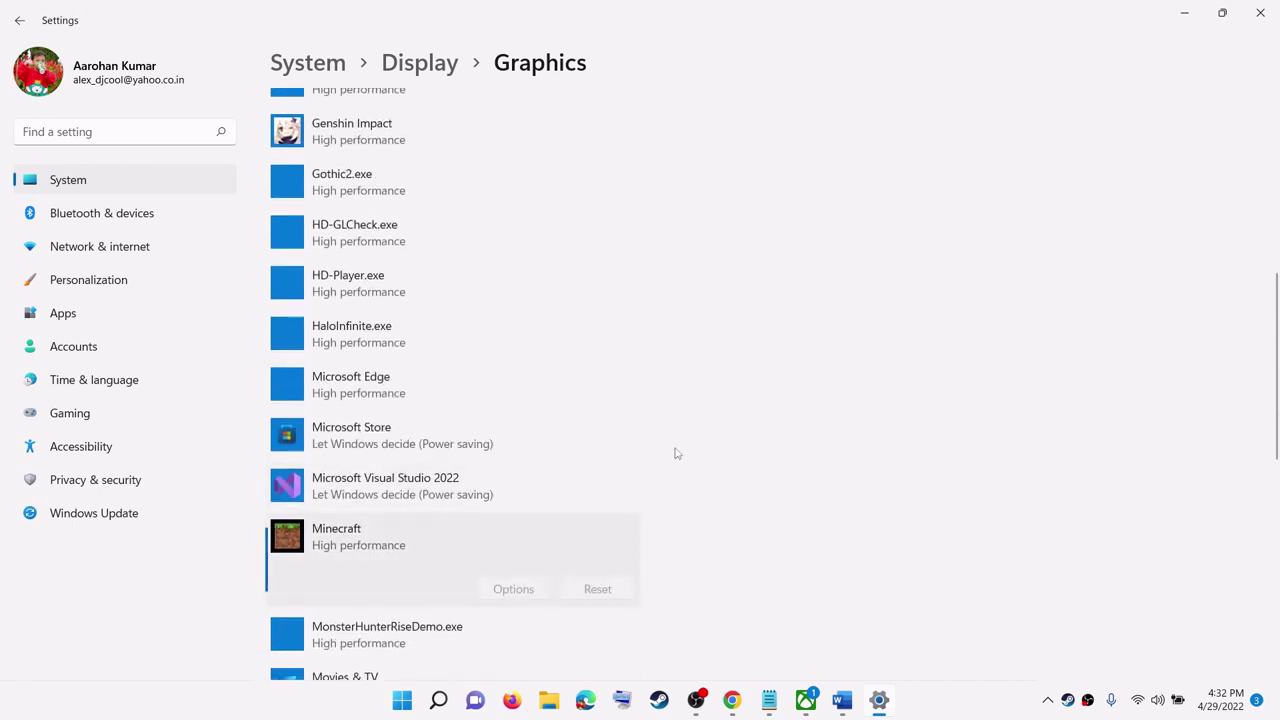
{"action": "scroll", "coordinate": [620, 440], "scroll_direction": "down", "scroll_amount": 3}
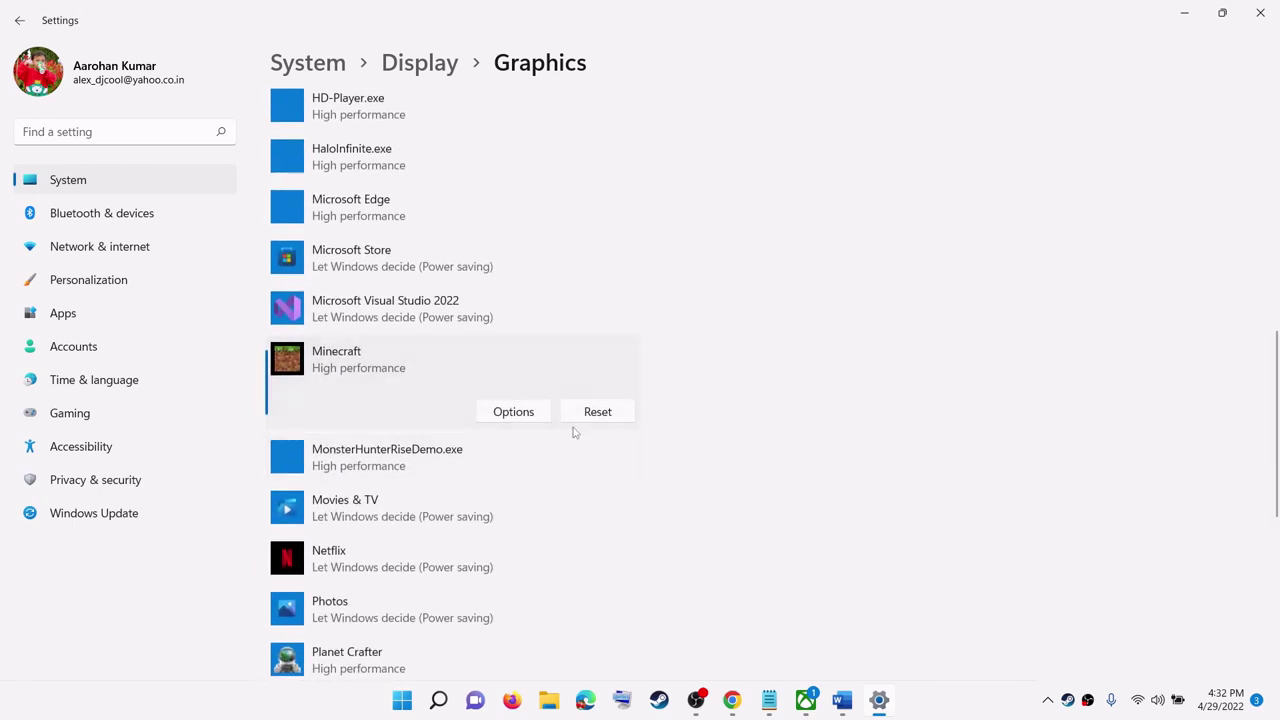
{"action": "left_click", "coordinate": [514, 413]}
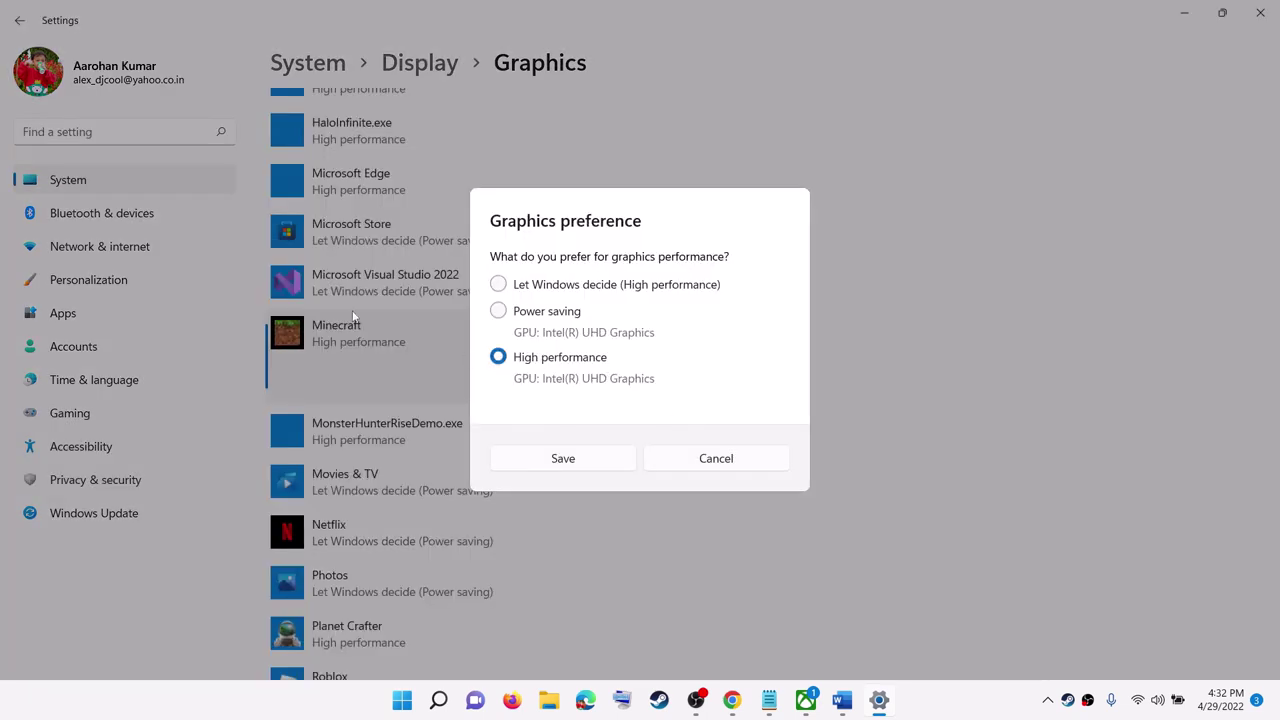
{"action": "left_click", "coordinate": [690, 462]}
{"action": "left_click", "coordinate": [513, 386]}
{"action": "left_click", "coordinate": [590, 466]}
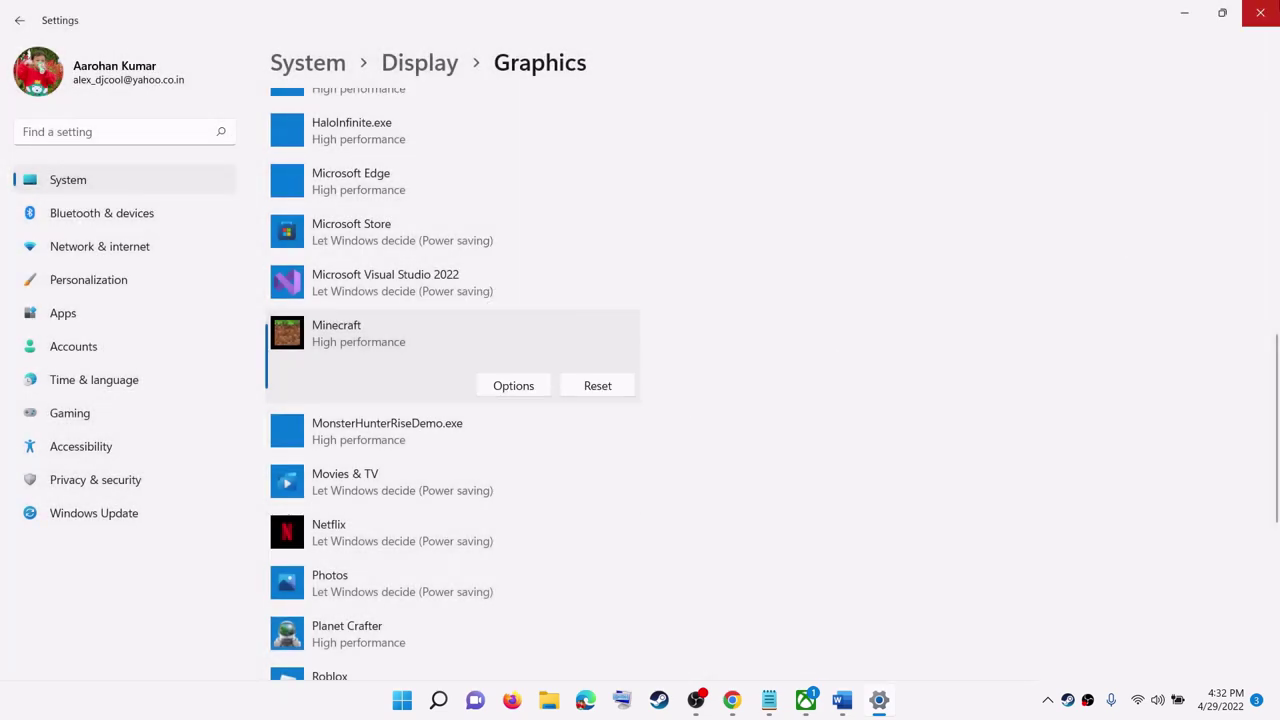
{"action": "left_click", "coordinate": [1270, 22]}
{"action": "scroll", "coordinate": [440, 437], "scroll_direction": "down", "scroll_amount": 3}
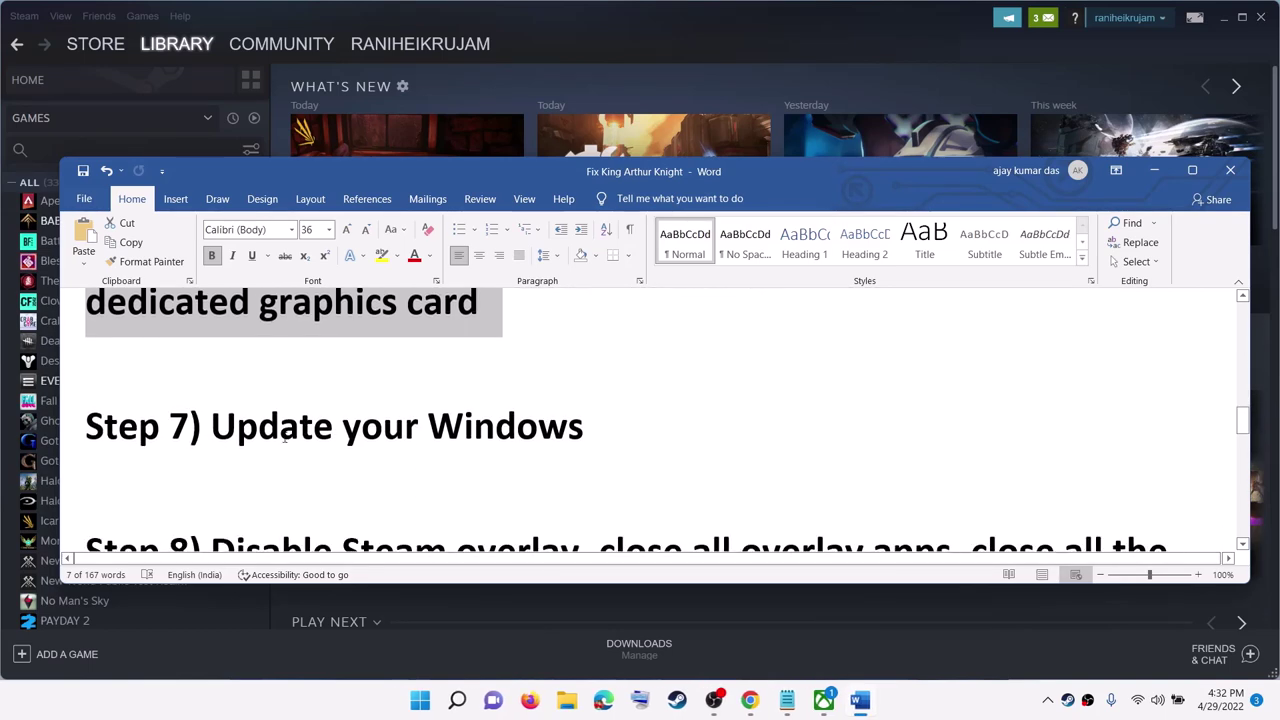
Highlight Step 7 'Update your Windows', run Check for updates in Settings, then minimize Settings
{"action": "left_click_drag", "start_coordinate": [212, 428], "coordinate": [600, 430]}
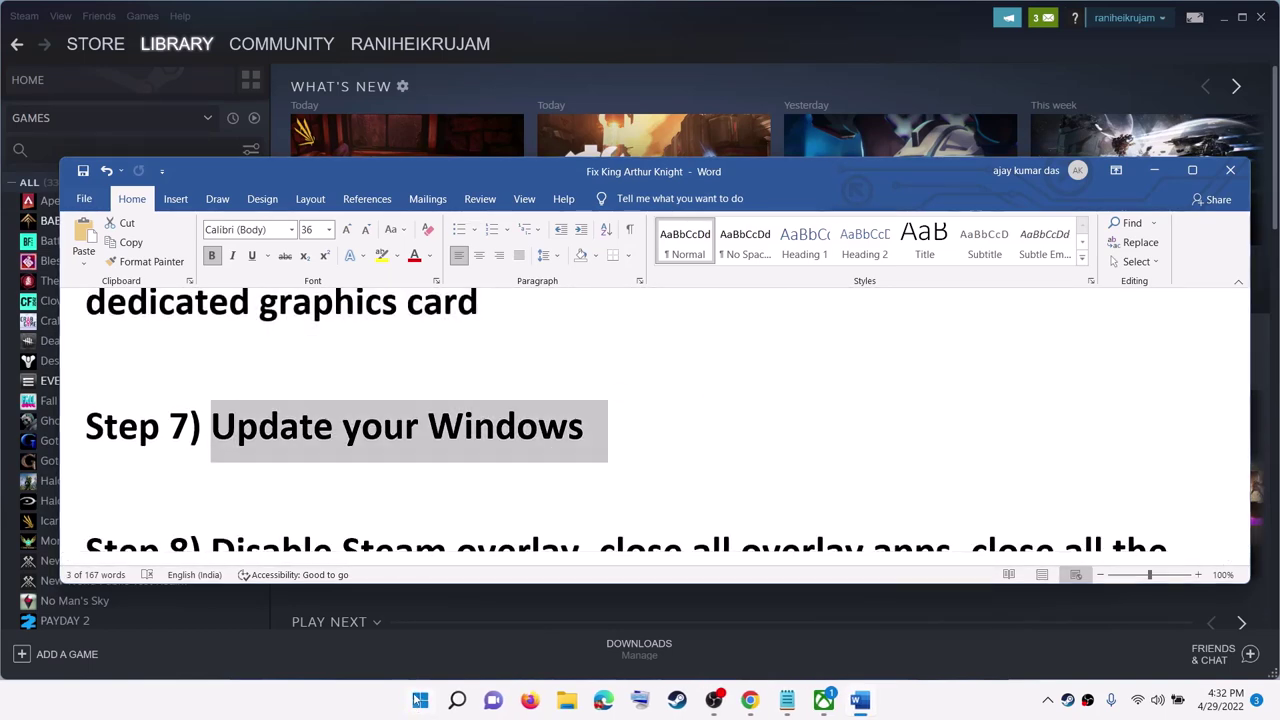
{"action": "left_click", "coordinate": [418, 702]}
{"action": "left_click", "coordinate": [600, 285]}
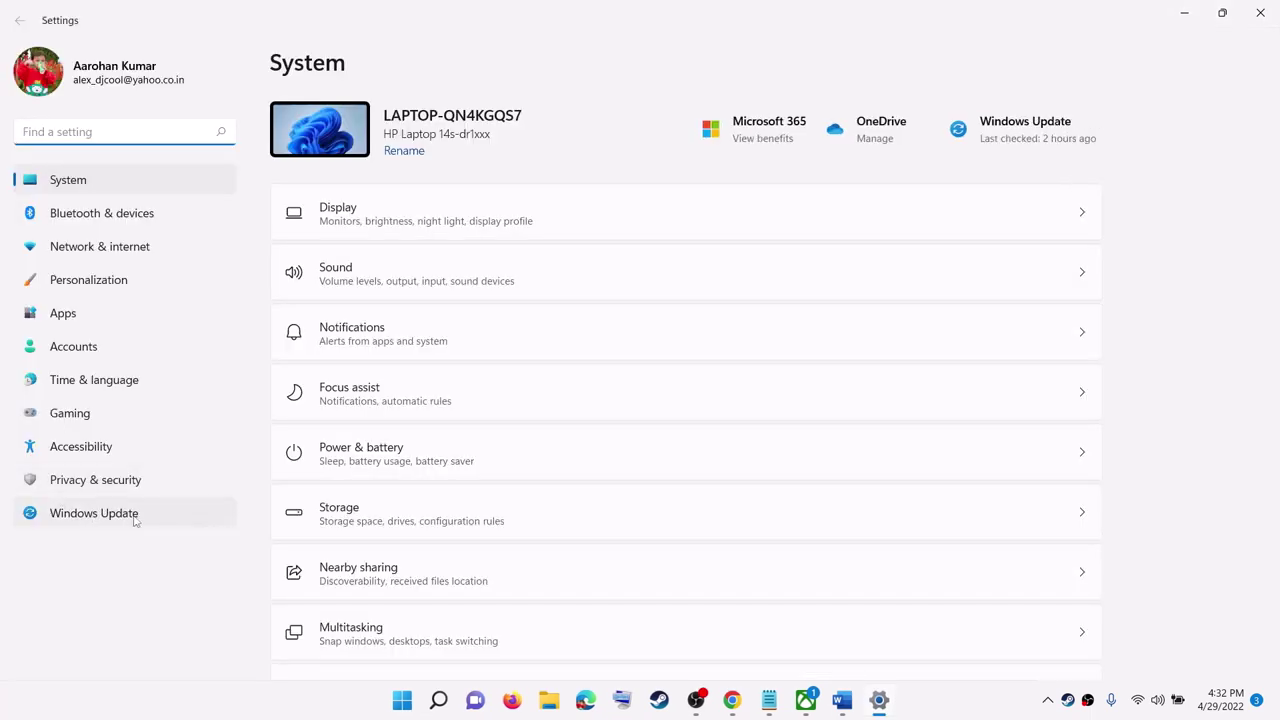
{"action": "left_click", "coordinate": [110, 516]}
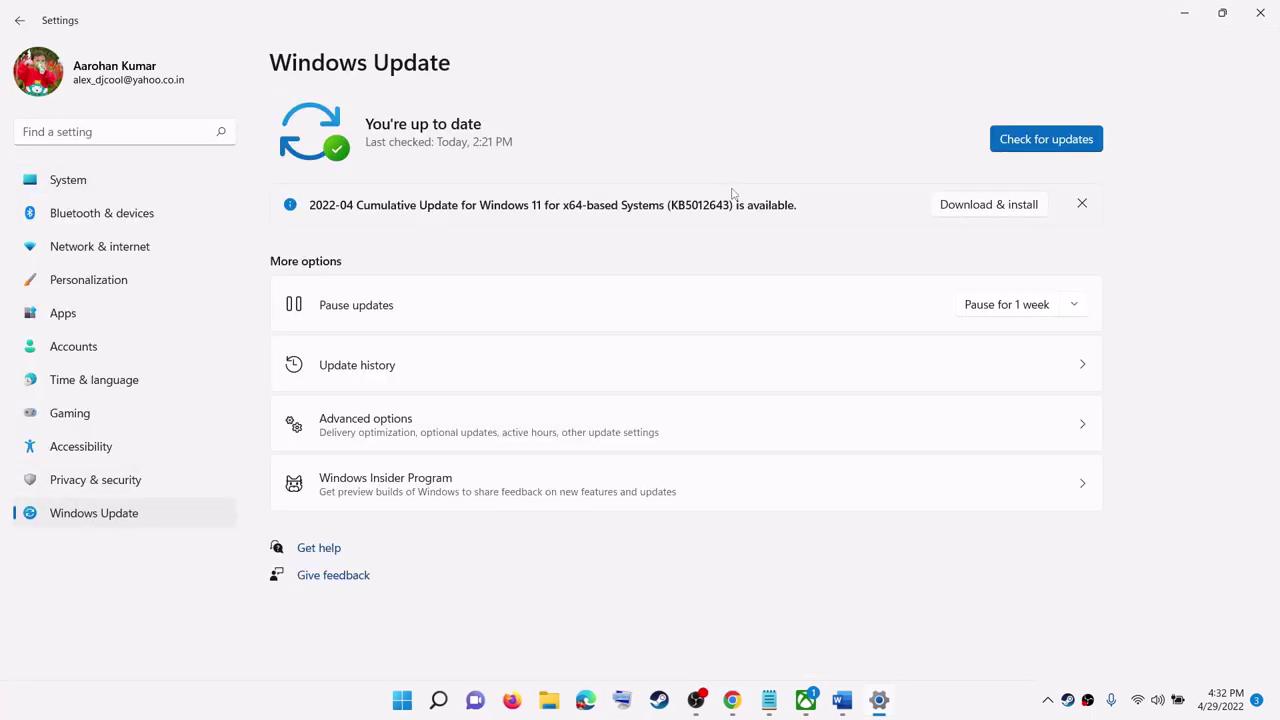
{"action": "left_click", "coordinate": [1058, 145]}
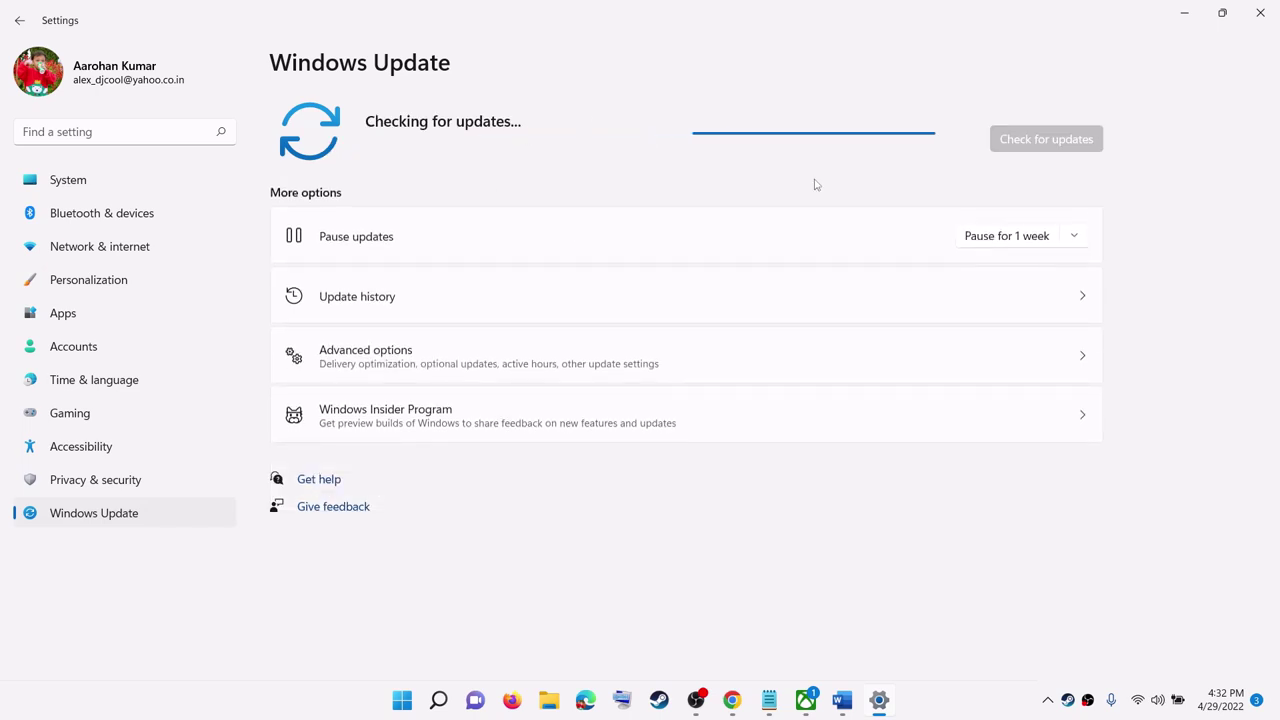
{"action": "left_click", "coordinate": [1194, 14]}
{"action": "scroll", "coordinate": [448, 460], "scroll_direction": "down", "scroll_amount": 1}
{"action": "scroll", "coordinate": [448, 460], "scroll_direction": "down", "scroll_amount": 2}
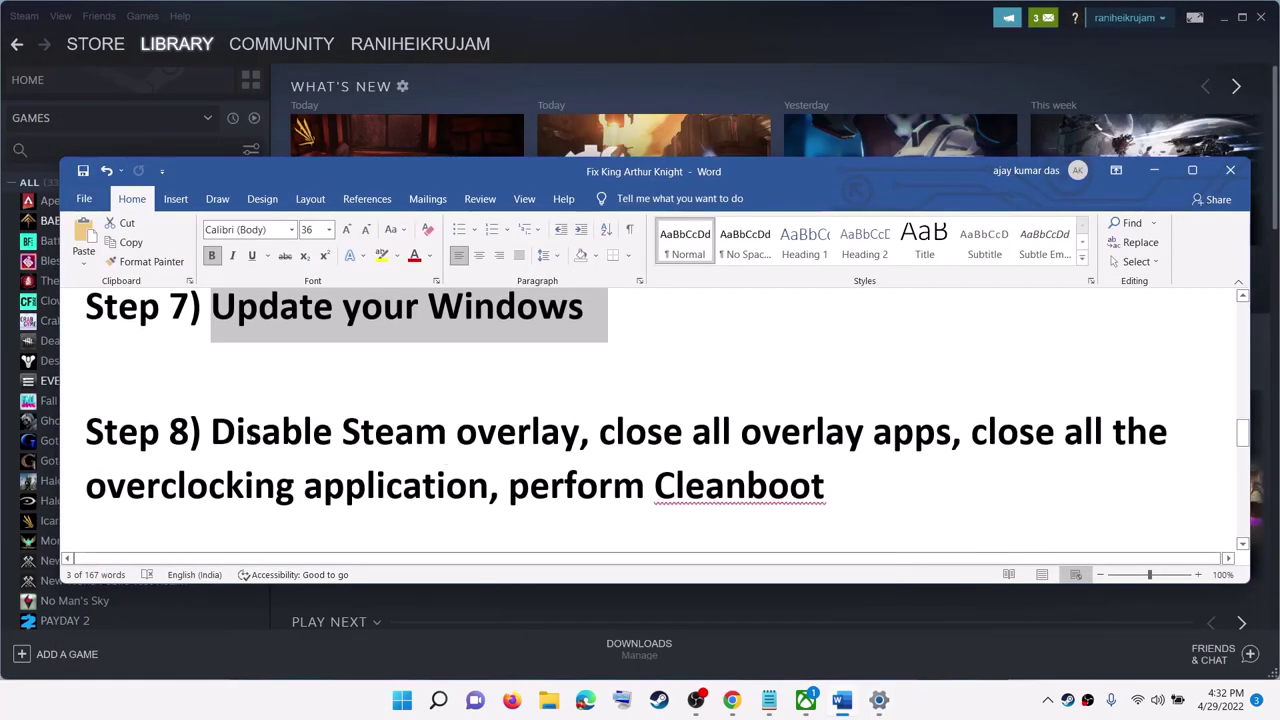
Review BABYLON'S FALL's Steam properties, then return to Word and select 'close all overlay apps'
{"action": "left_click", "coordinate": [1155, 175]}
{"action": "mouse_move", "coordinate": [420, 50]}
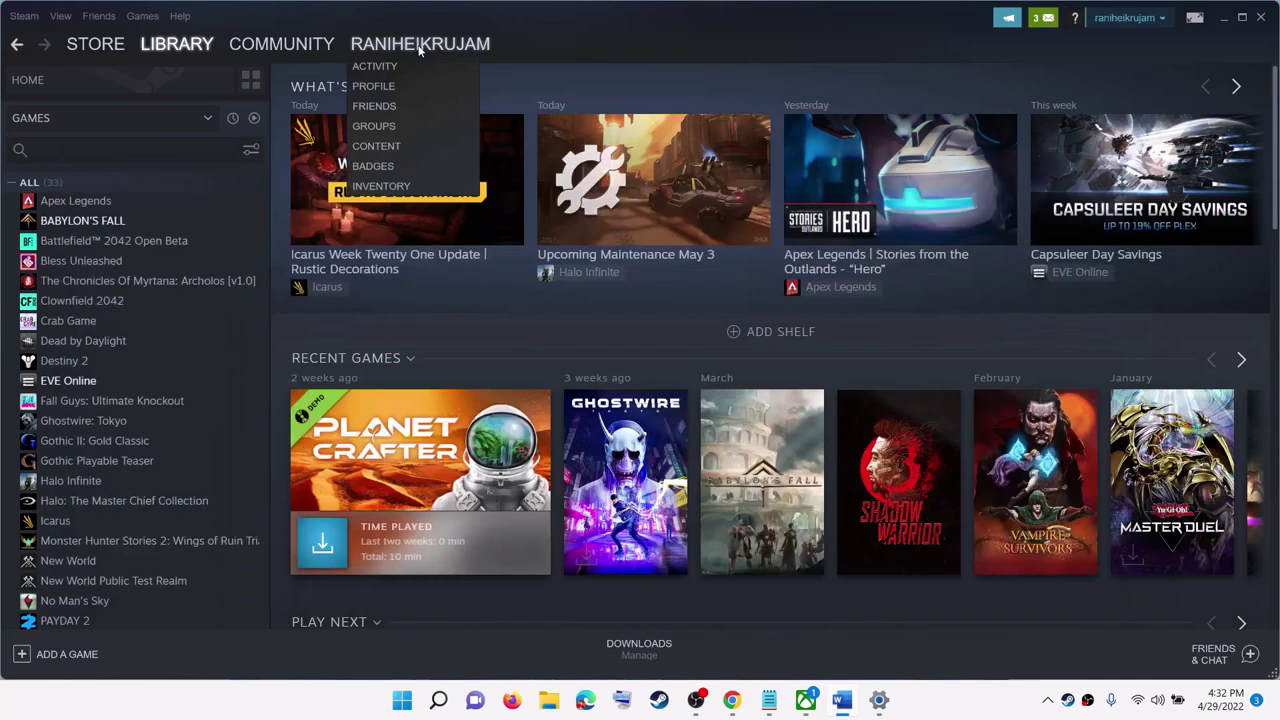
{"action": "right_click", "coordinate": [80, 222]}
{"action": "left_click", "coordinate": [117, 322]}
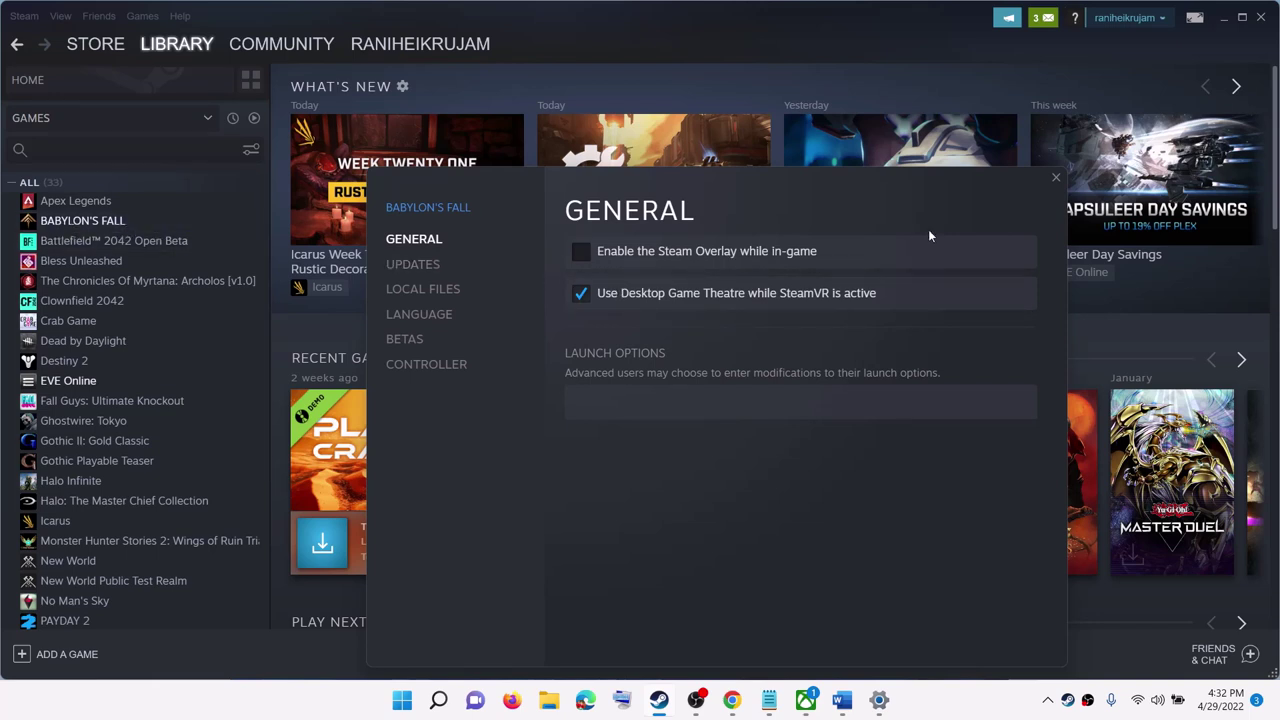
{"action": "left_click", "coordinate": [1055, 178]}
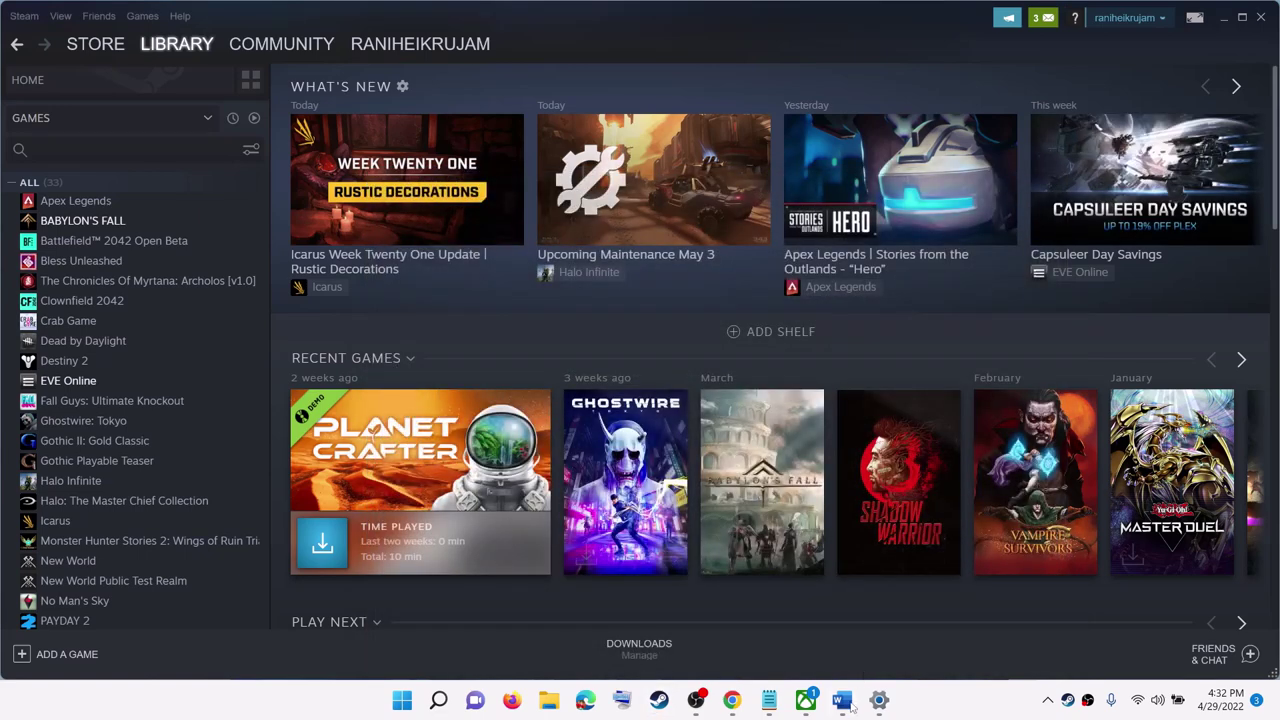
{"action": "left_click", "coordinate": [845, 702]}
{"action": "left_click_drag", "start_coordinate": [599, 432], "coordinate": [951, 432]}
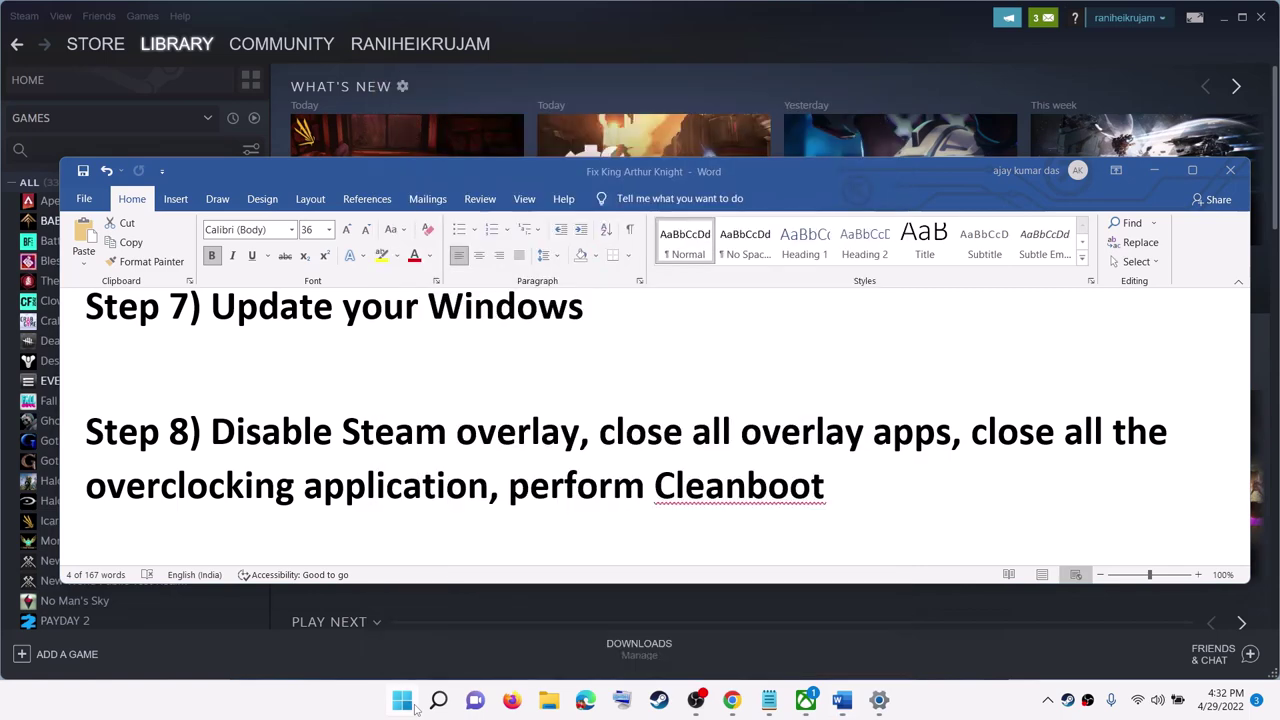
Search Start for Discord, then highlight 'close all overlay apps' in Step 8
{"action": "left_click", "coordinate": [403, 700]}
{"action": "type", "text": "disc"}
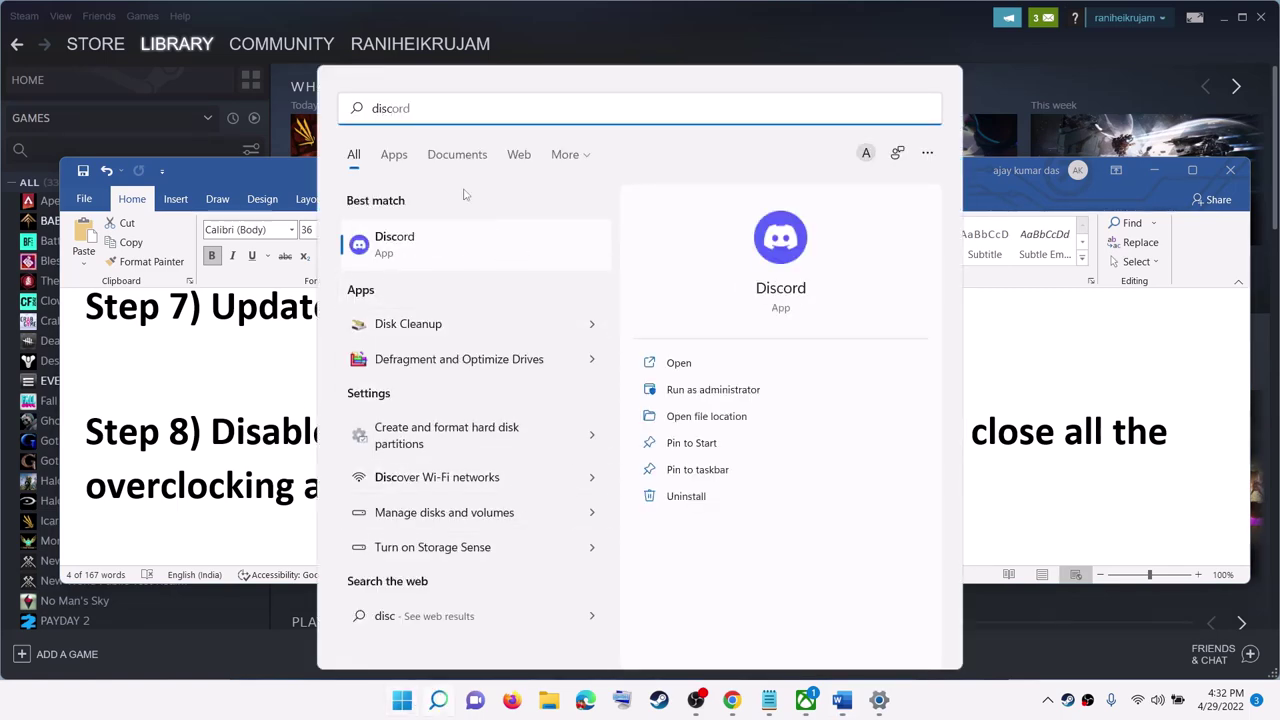
{"action": "left_click", "coordinate": [285, 481]}
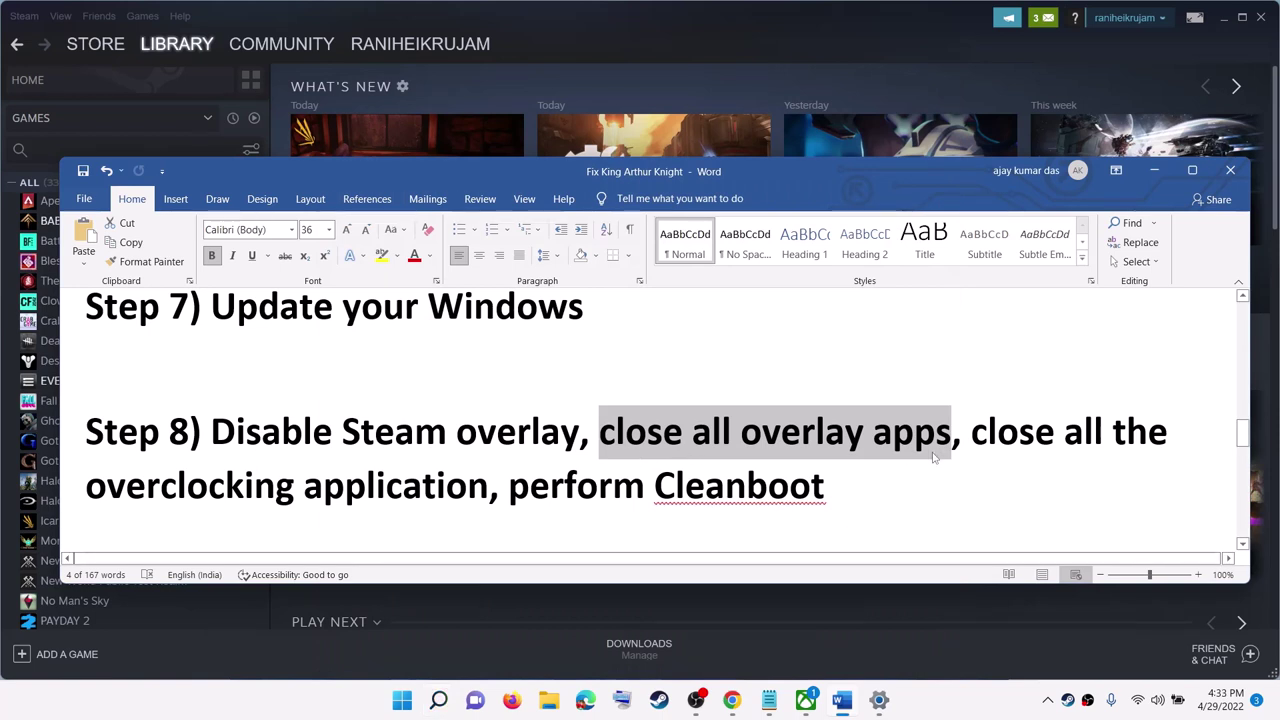
{"action": "left_click", "coordinate": [949, 455]}
{"action": "left_click_drag", "start_coordinate": [600, 432], "coordinate": [490, 486]}
Search for MSI Afterburner, highlight the perform Cleanboot instruction, and reopen Start
{"action": "left_click", "coordinate": [401, 700]}
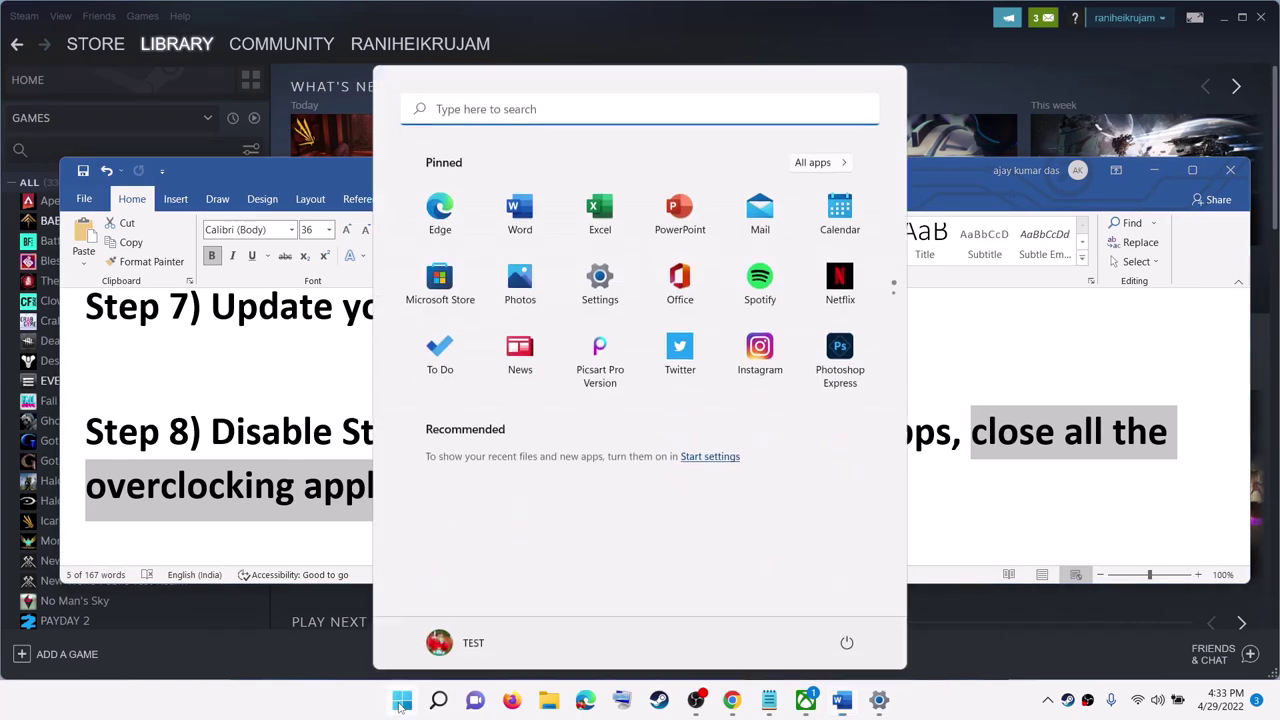
{"action": "type", "text": "msi afterburner"}
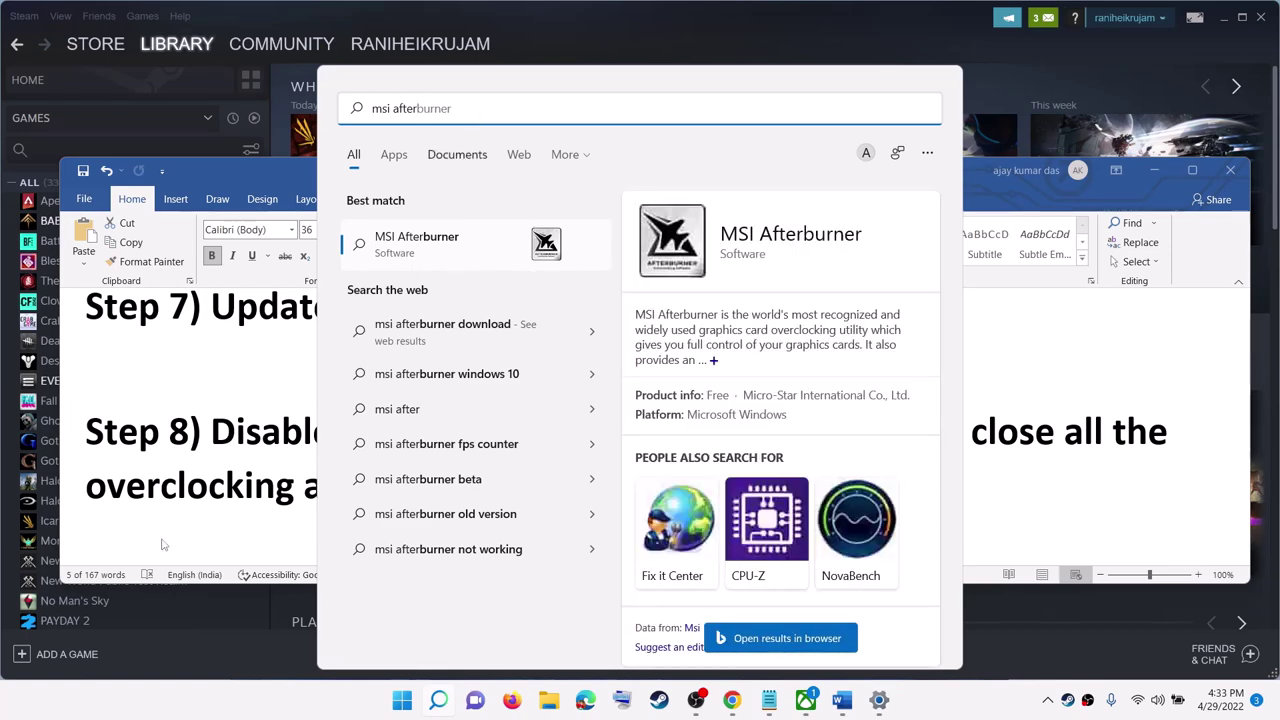
{"action": "left_click", "coordinate": [228, 487]}
{"action": "left_click", "coordinate": [187, 487]}
{"action": "left_click_drag", "start_coordinate": [140, 490], "coordinate": [736, 478]}
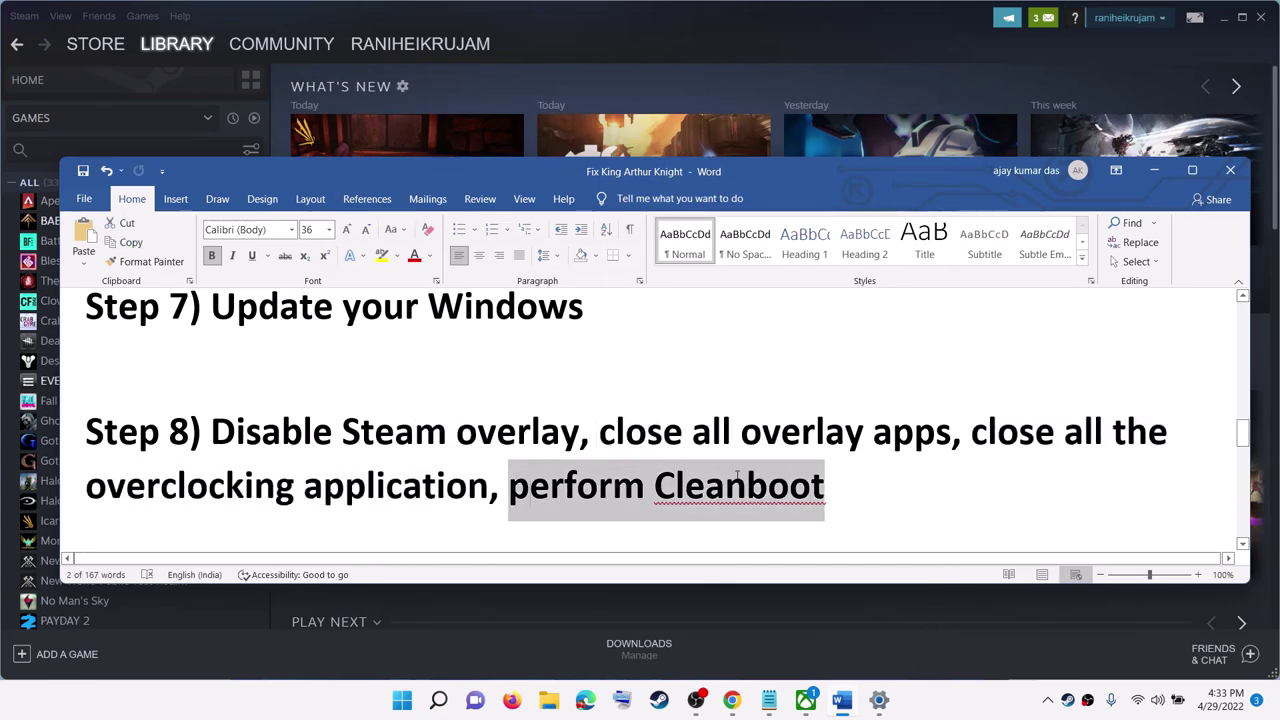
{"action": "left_click", "coordinate": [392, 708]}
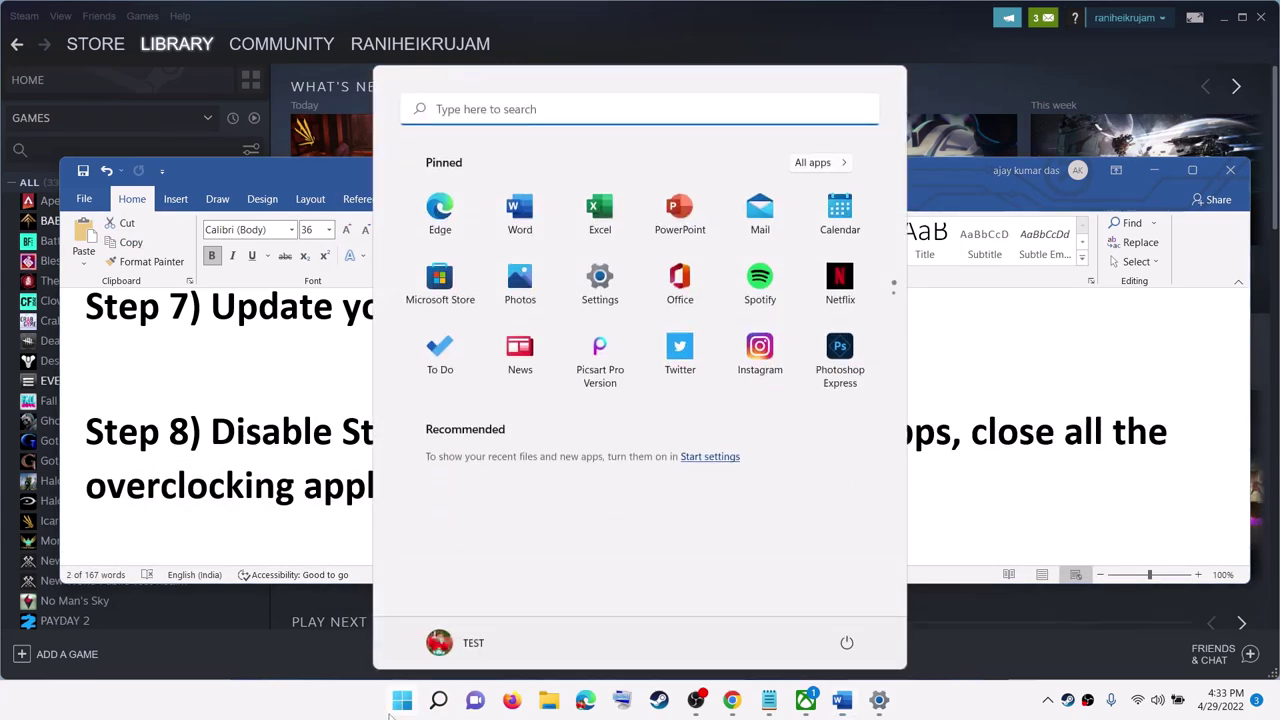
Open System Configuration via 'system', hide all Microsoft services on the Services tab, and confirm
{"action": "type", "text": "system"}
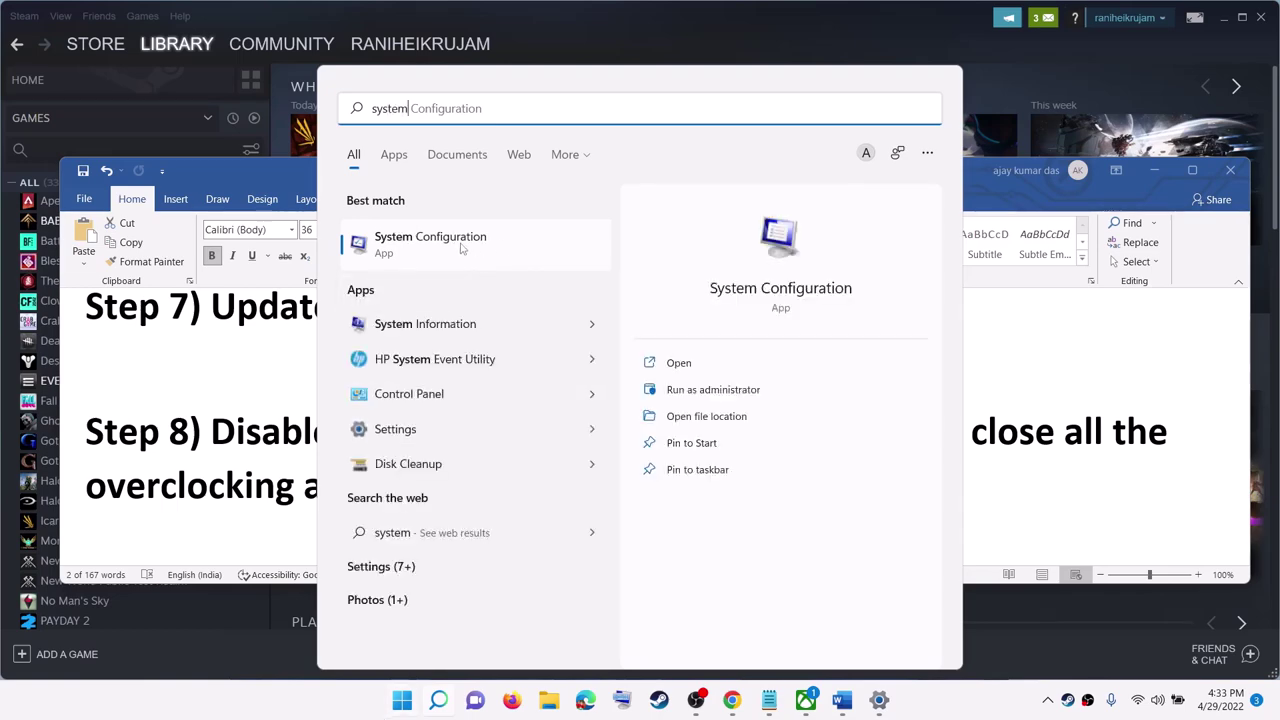
{"action": "left_click", "coordinate": [493, 246]}
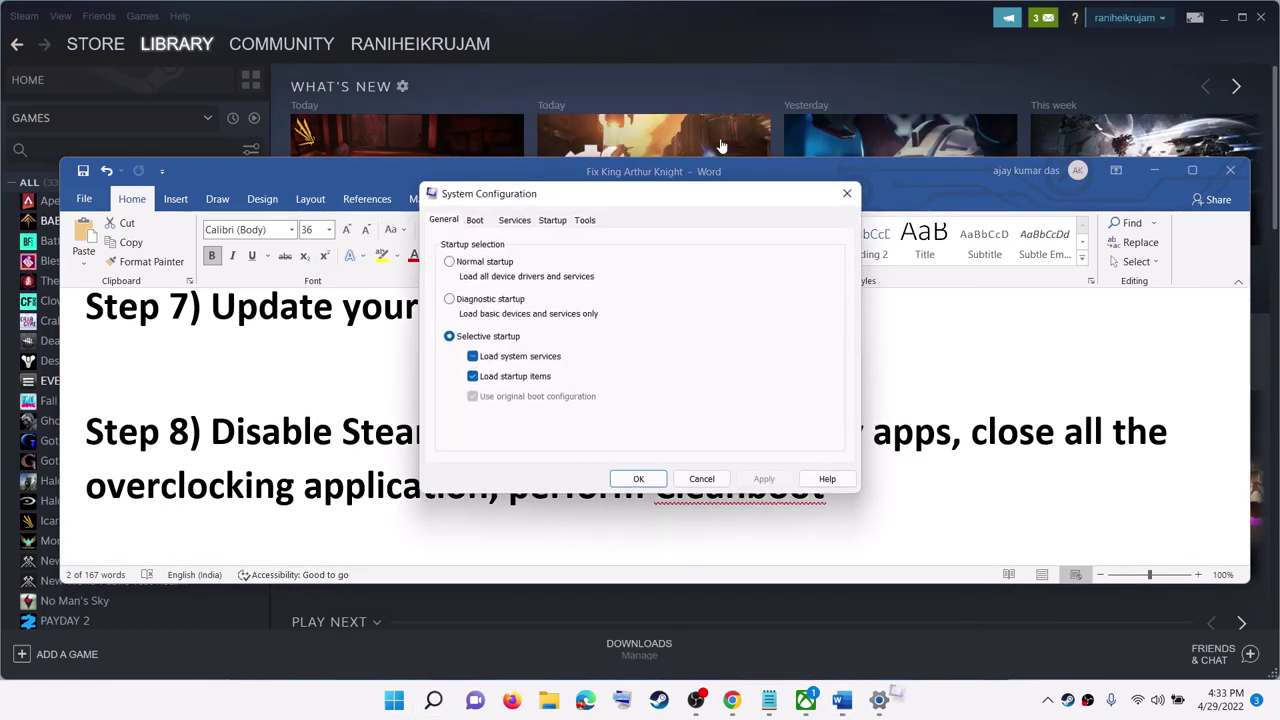
{"action": "left_click", "coordinate": [514, 220]}
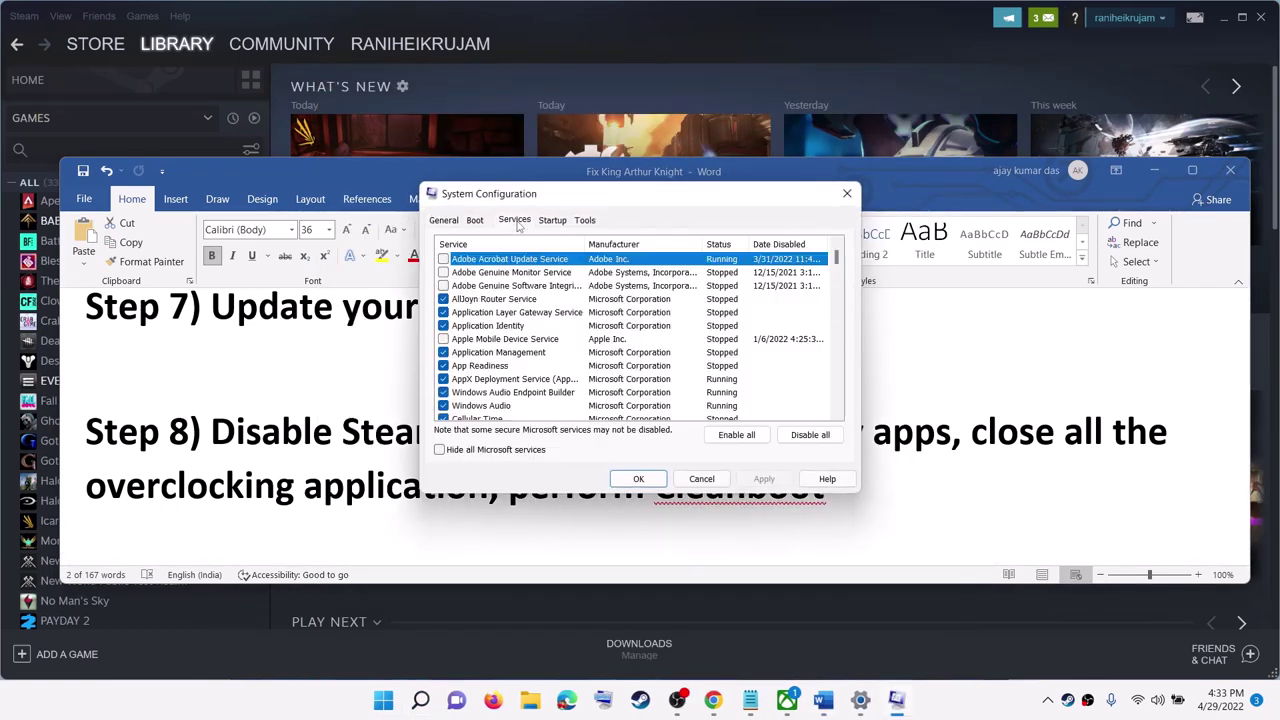
{"action": "left_click", "coordinate": [440, 450]}
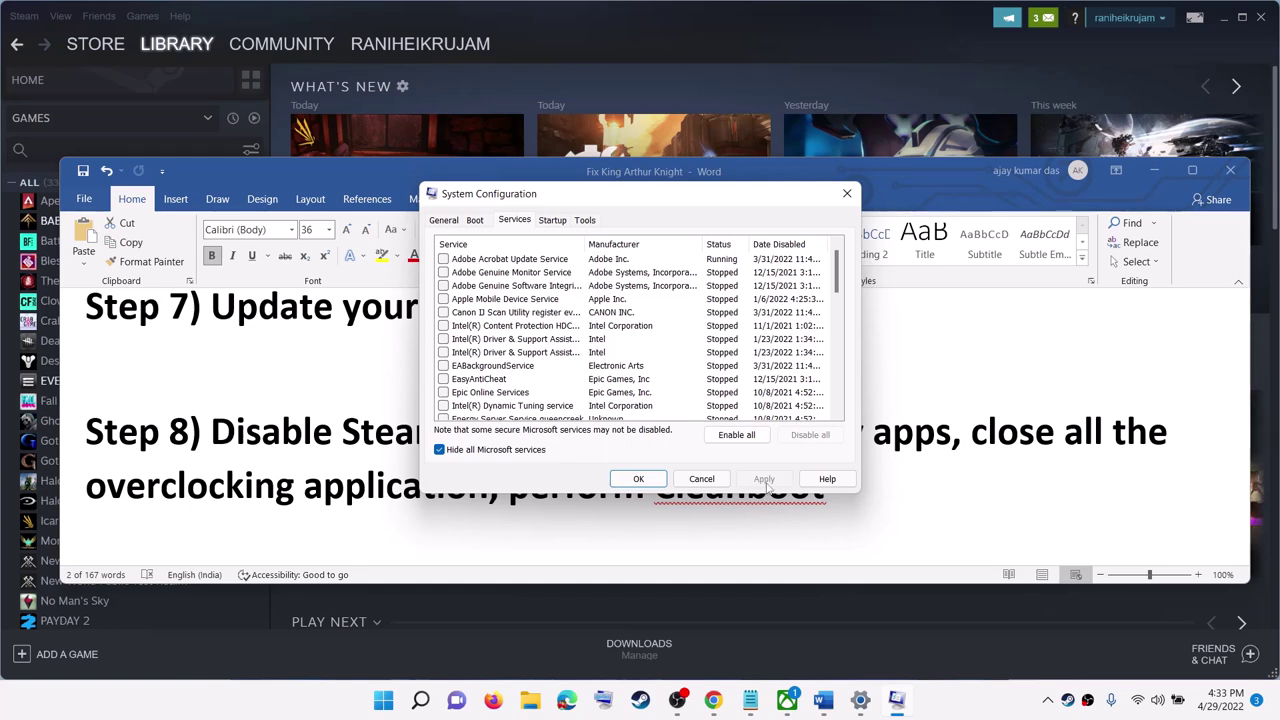
{"action": "left_click", "coordinate": [622, 481]}
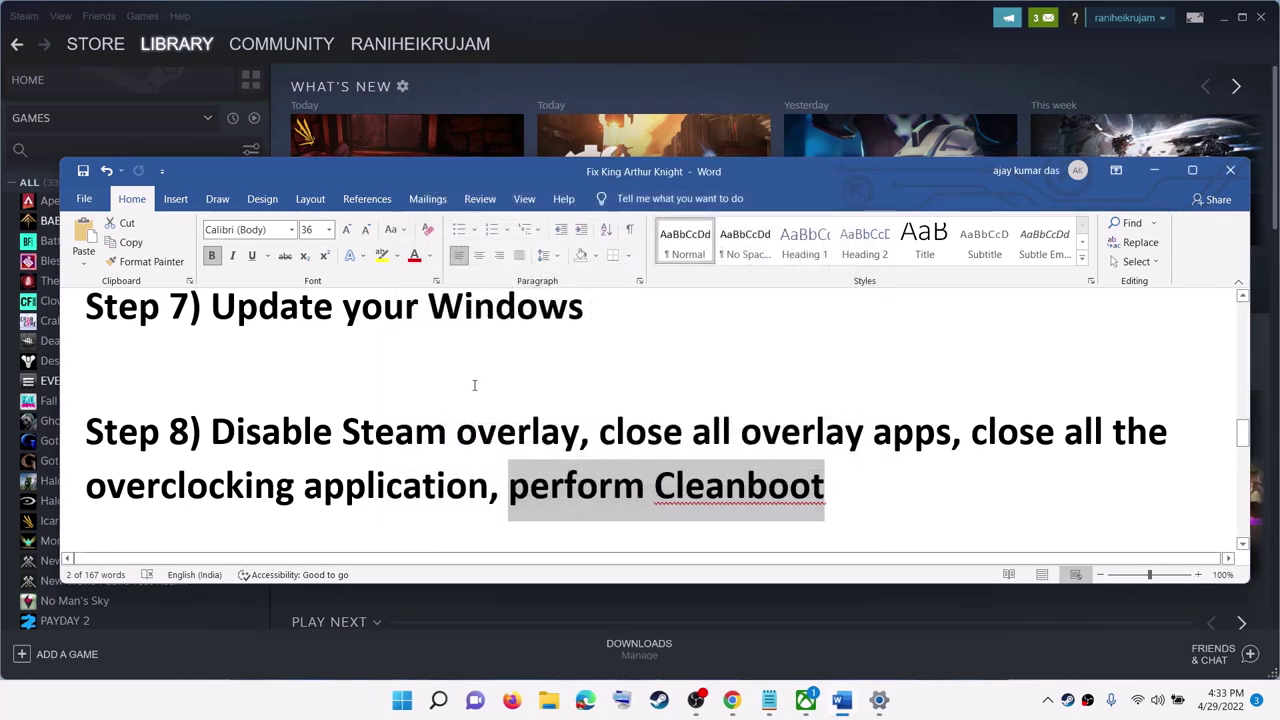
Copy Step 9's Microsoft Visual C++ link and view the Redistributable downloads page in Chrome
{"action": "scroll", "coordinate": [481, 385], "scroll_direction": "down", "scroll_amount": 5}
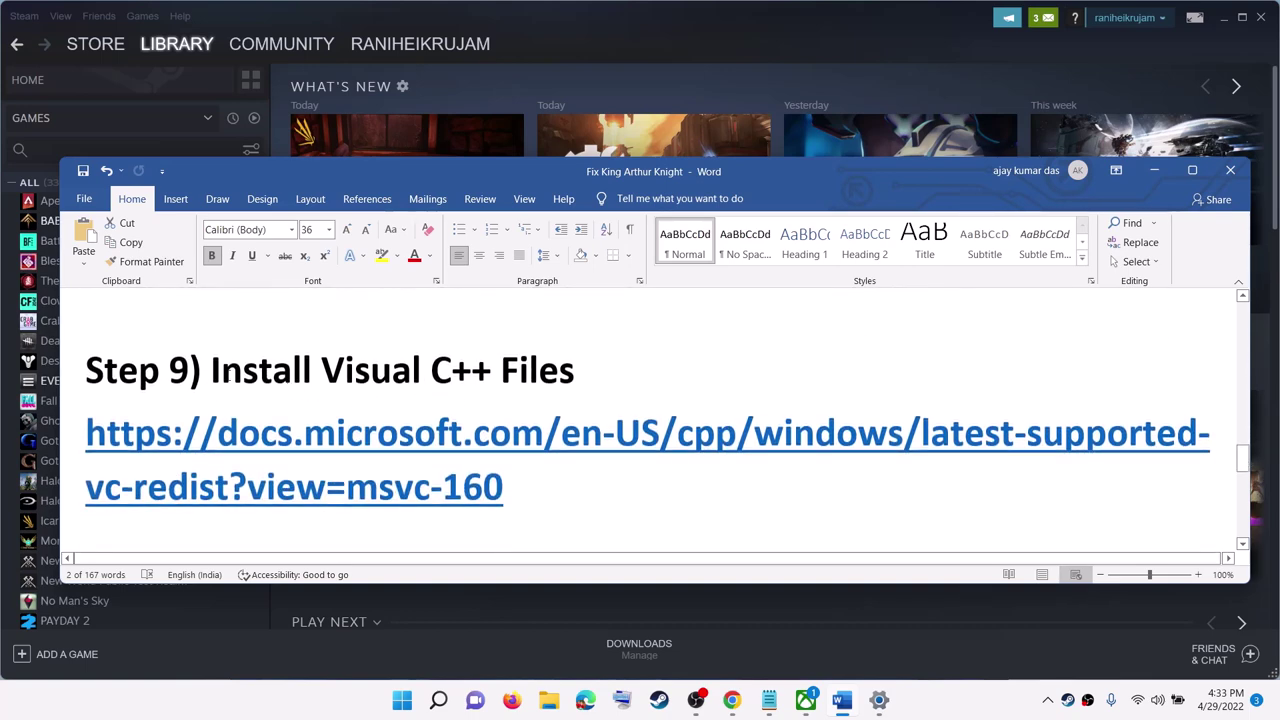
{"action": "left_click_drag", "start_coordinate": [231, 376], "coordinate": [570, 378]}
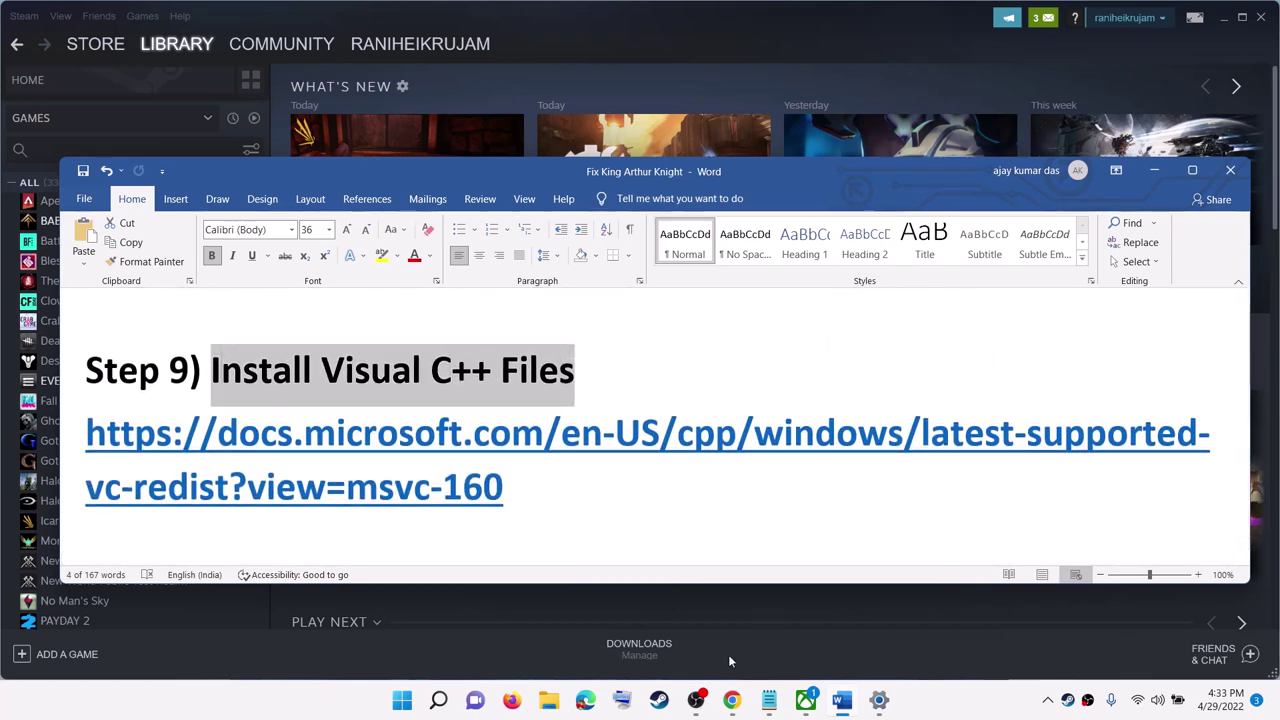
{"action": "triple_click", "coordinate": [492, 487]}
{"action": "right_click", "coordinate": [365, 518]}
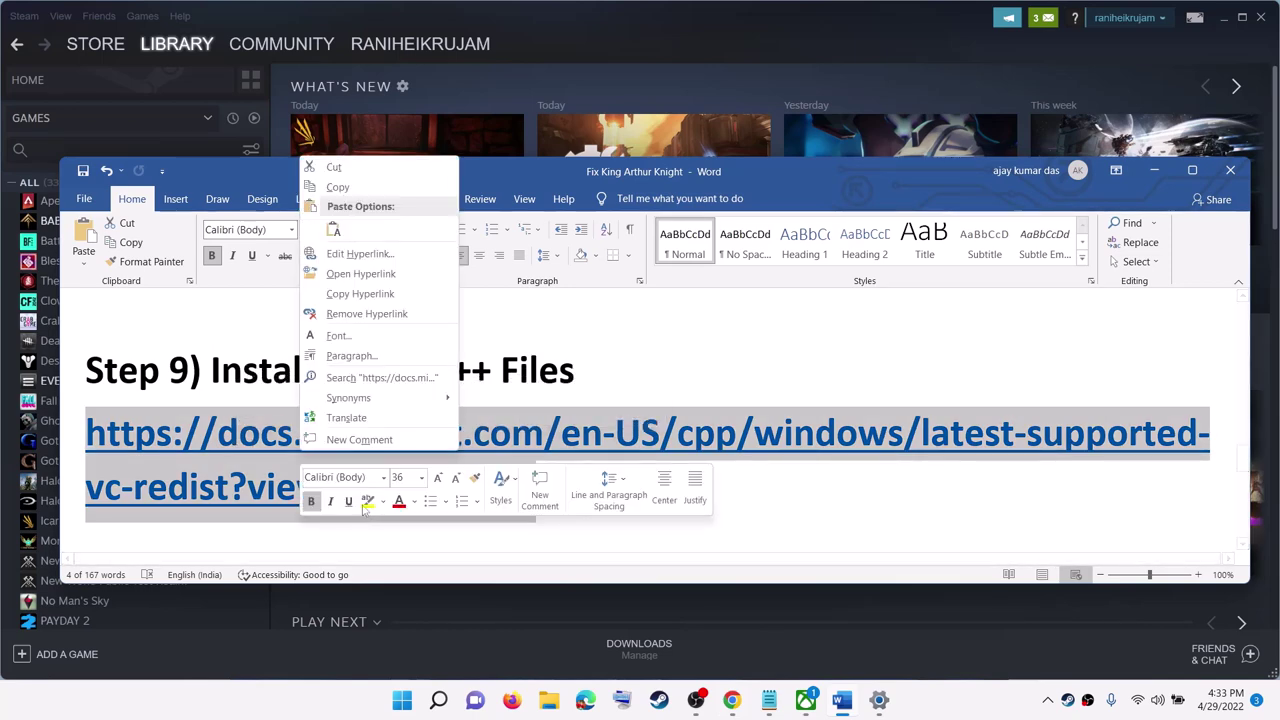
{"action": "left_click", "coordinate": [337, 187]}
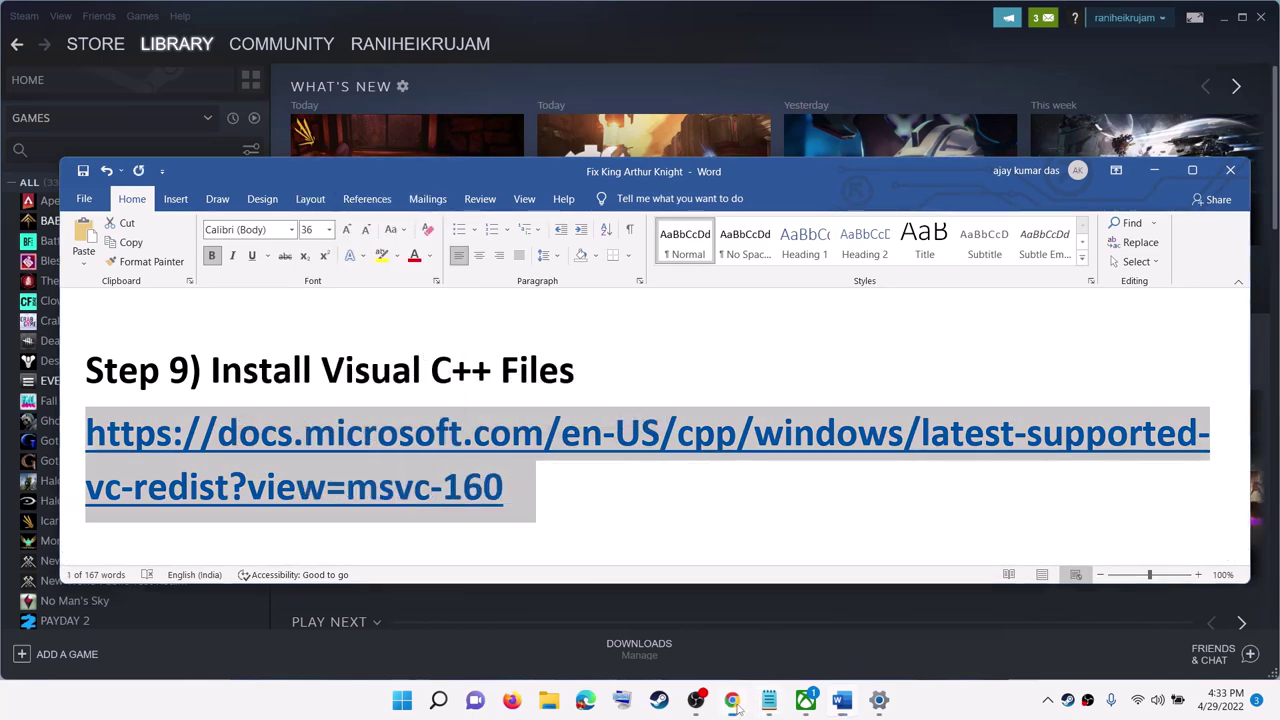
{"action": "left_click", "coordinate": [733, 701]}
{"action": "scroll", "coordinate": [557, 497], "scroll_direction": "down", "scroll_amount": 2}
Locate the Visual Studio 2015–2022 download table and run the downloaded VC_redist.x64.exe
{"action": "left_click_drag", "start_coordinate": [371, 318], "coordinate": [785, 348]}
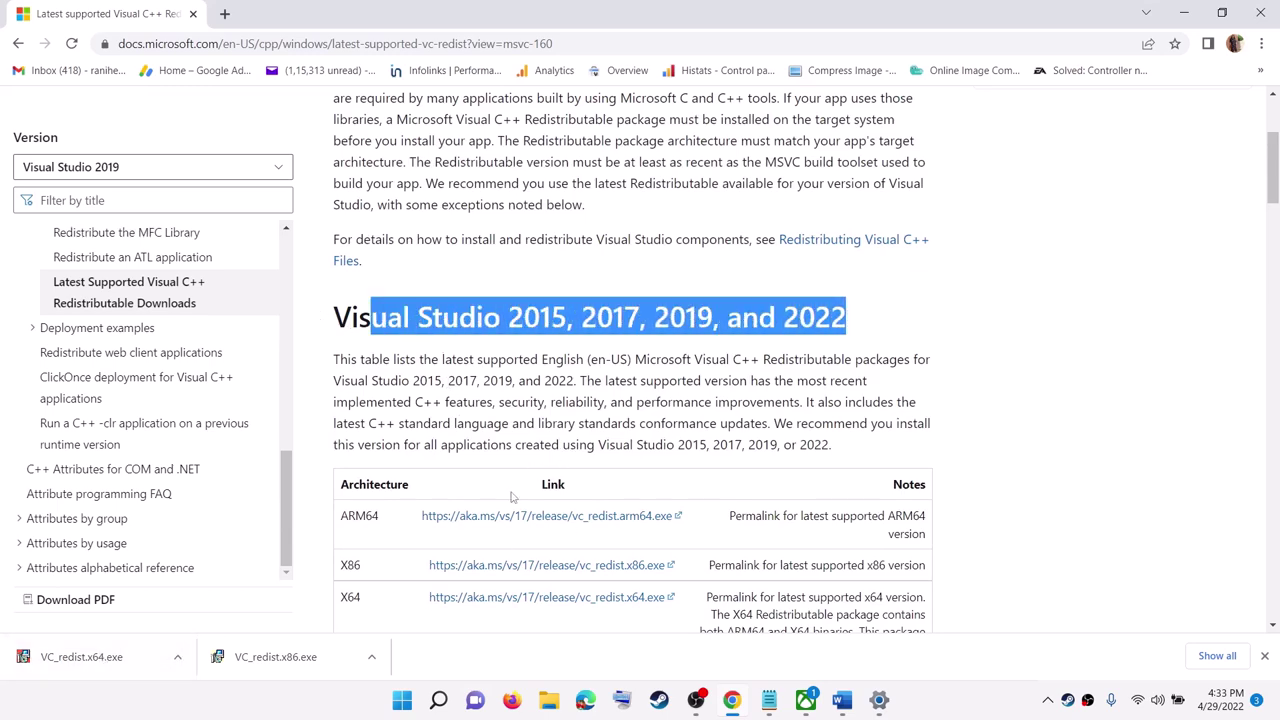
{"action": "scroll", "coordinate": [507, 530], "scroll_direction": "down", "scroll_amount": 2}
{"action": "left_click_drag", "start_coordinate": [697, 405], "coordinate": [340, 405]}
{"action": "left_click_drag", "start_coordinate": [697, 434], "coordinate": [596, 412]}
{"action": "left_click", "coordinate": [596, 412]}
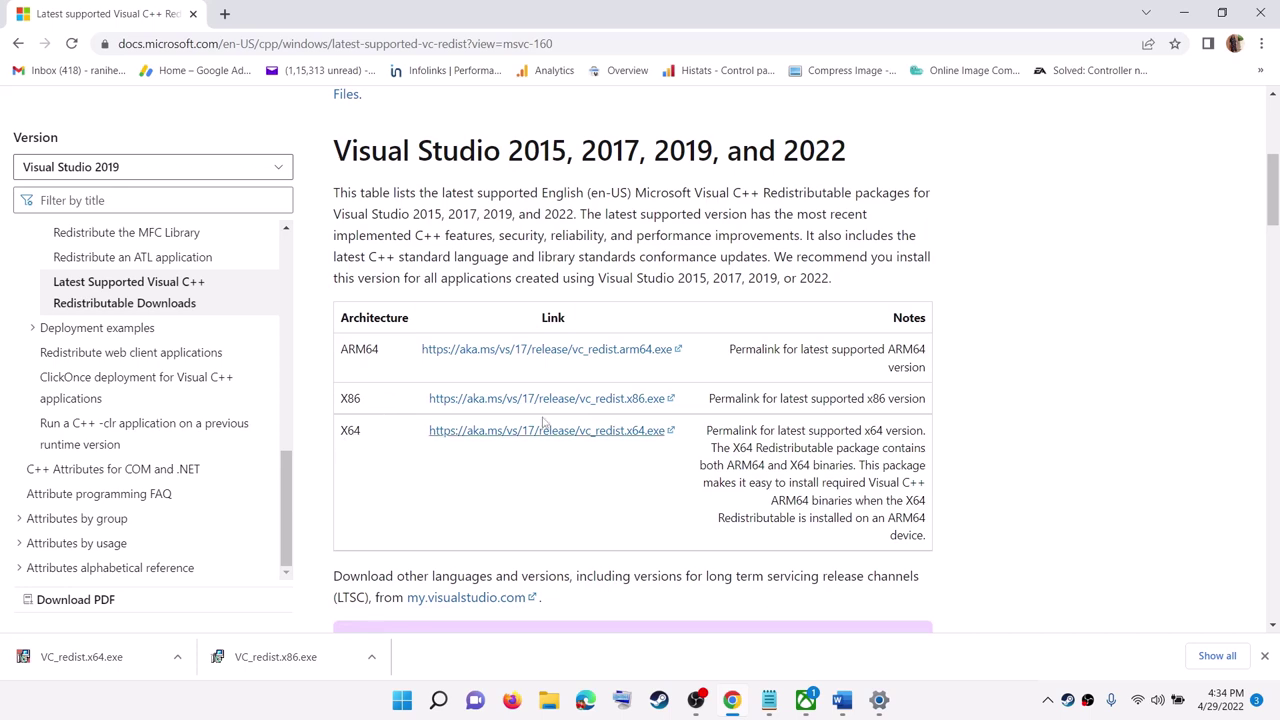
{"action": "left_click", "coordinate": [105, 660]}
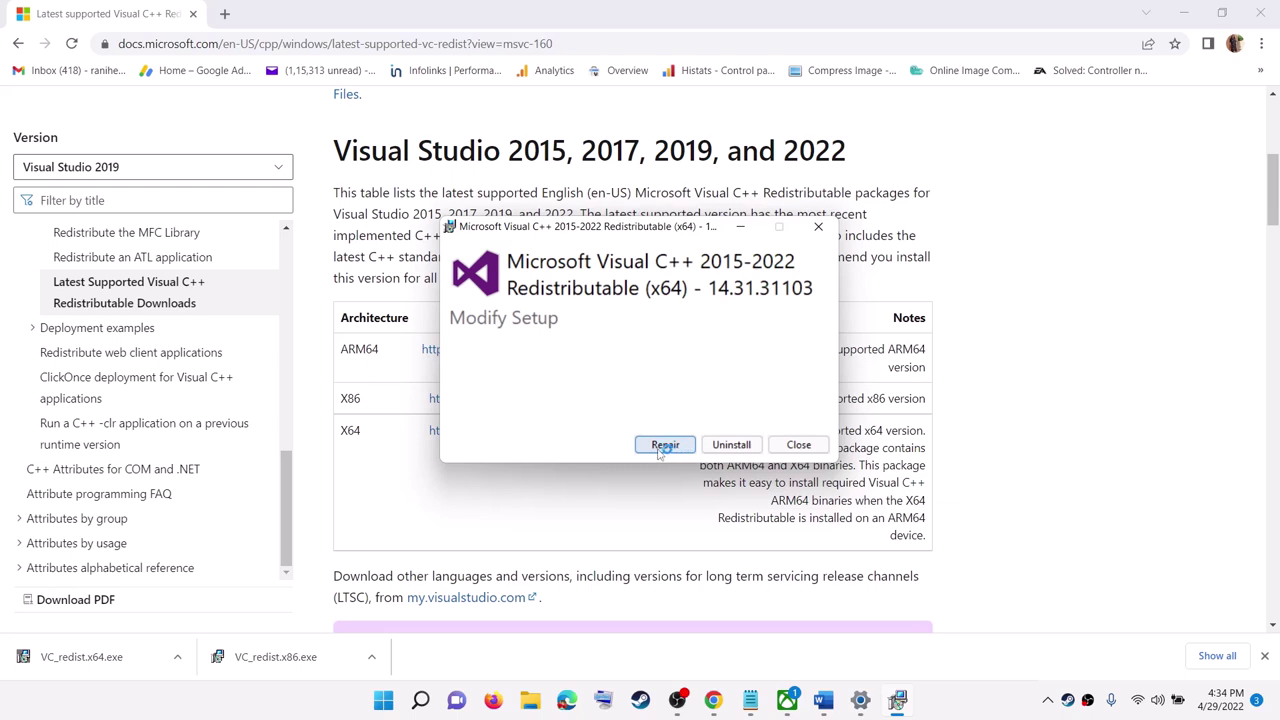
Repair both x64 and x86 Visual C++ 2015-2022 redistributables, approving each administrator prompt
{"action": "left_click", "coordinate": [664, 445]}
{"action": "left_click", "coordinate": [552, 466]}
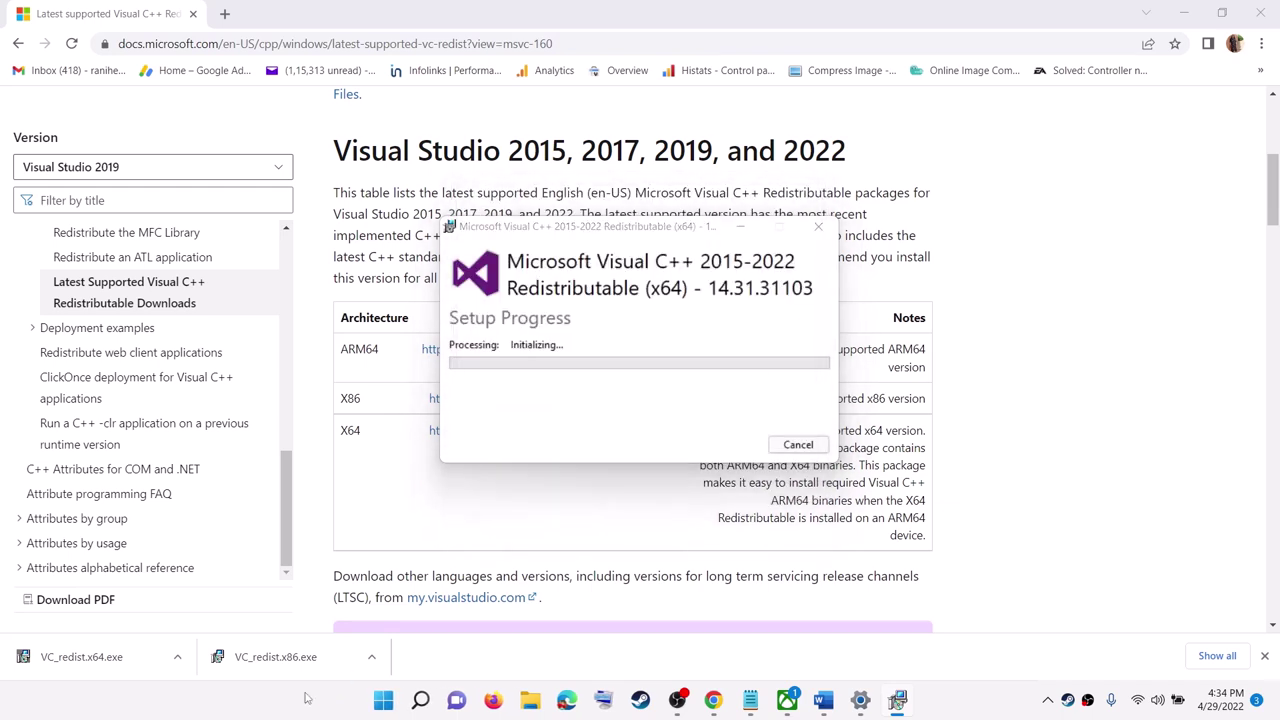
{"action": "left_click", "coordinate": [275, 657]}
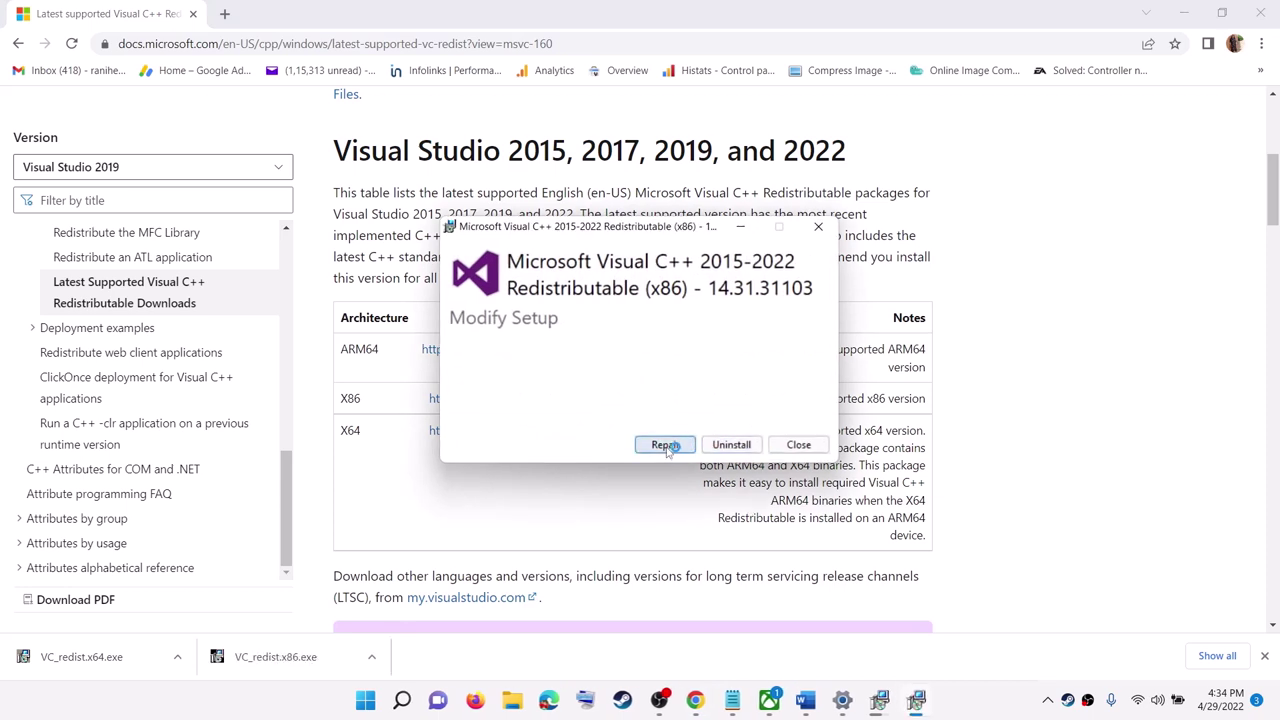
{"action": "left_click", "coordinate": [664, 445]}
{"action": "left_click", "coordinate": [551, 466]}
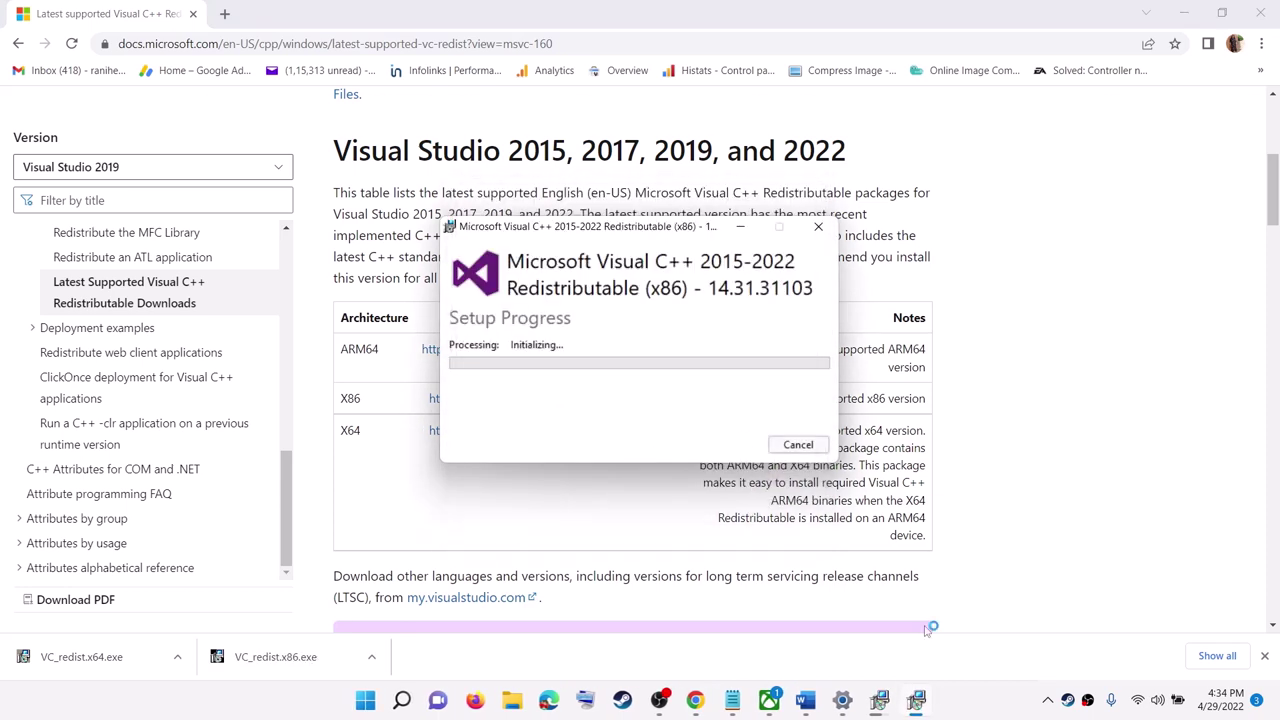
Place the two setup windows side by side and close both after Setup Successful
{"action": "left_click", "coordinate": [879, 700]}
{"action": "left_click_drag", "start_coordinate": [620, 226], "coordinate": [390, 235]}
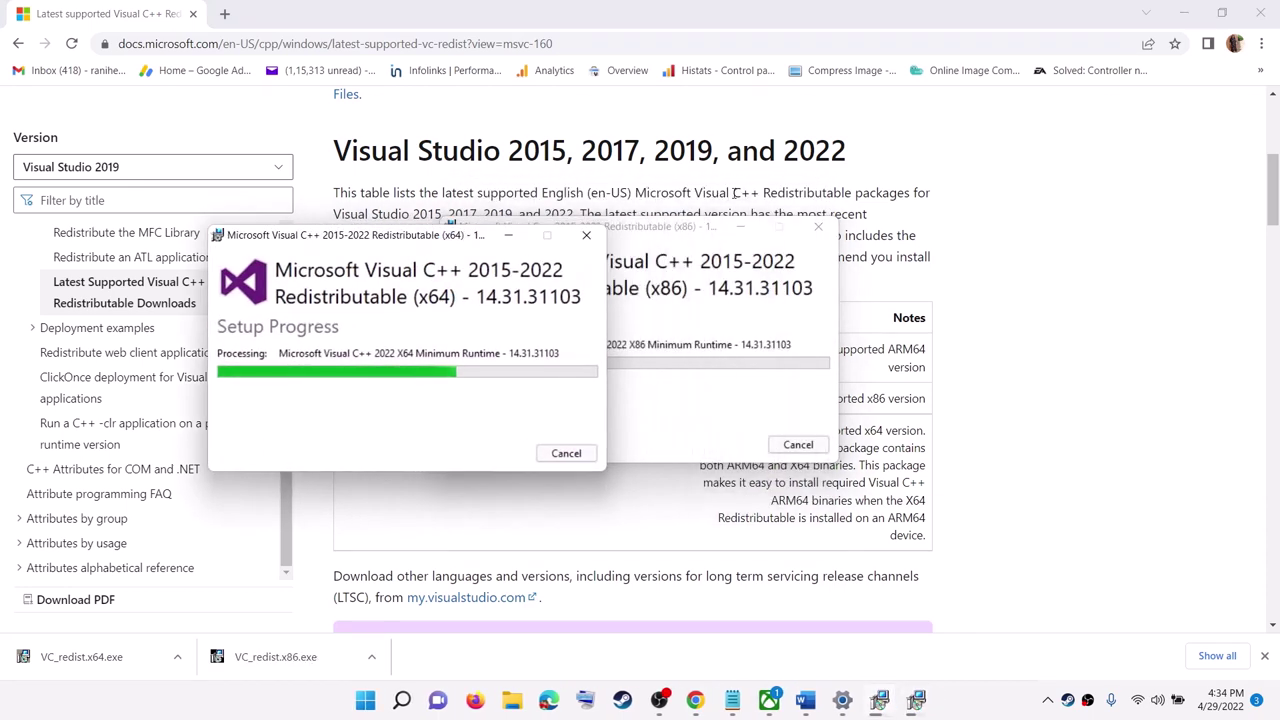
{"action": "left_click_drag", "start_coordinate": [657, 233], "coordinate": [876, 244]}
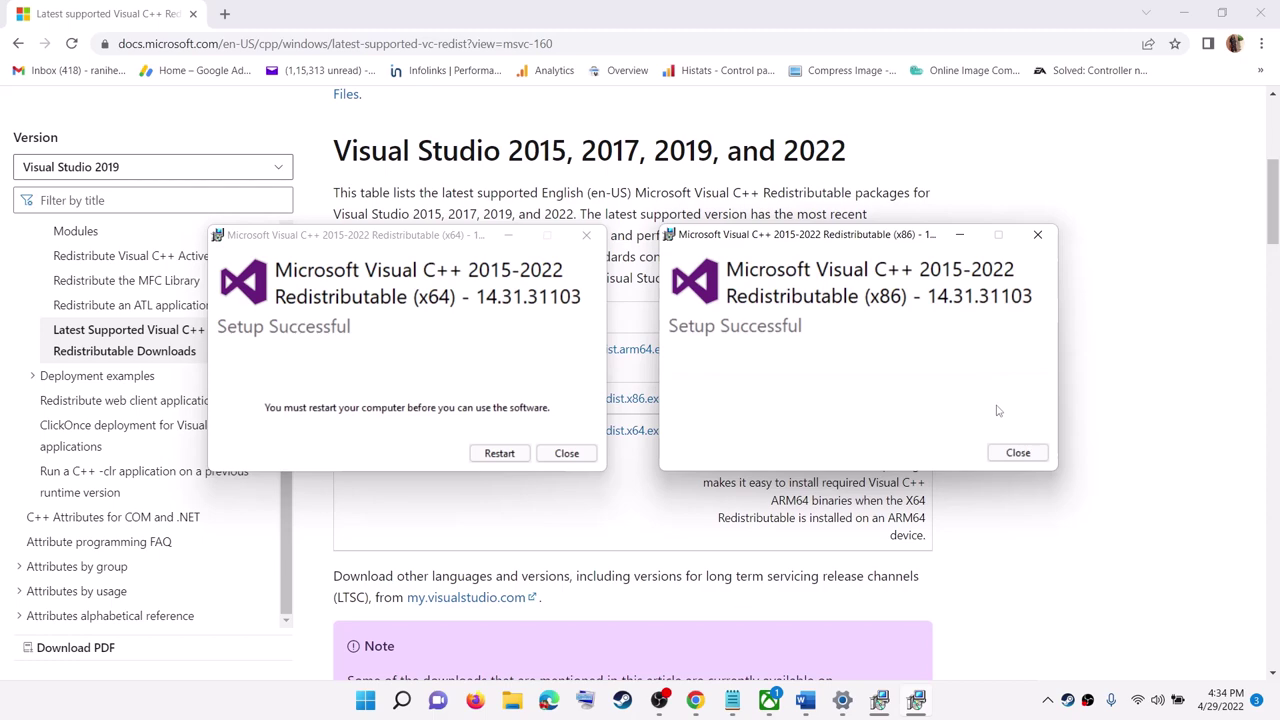
{"action": "left_click", "coordinate": [1018, 453]}
{"action": "left_click", "coordinate": [589, 460]}
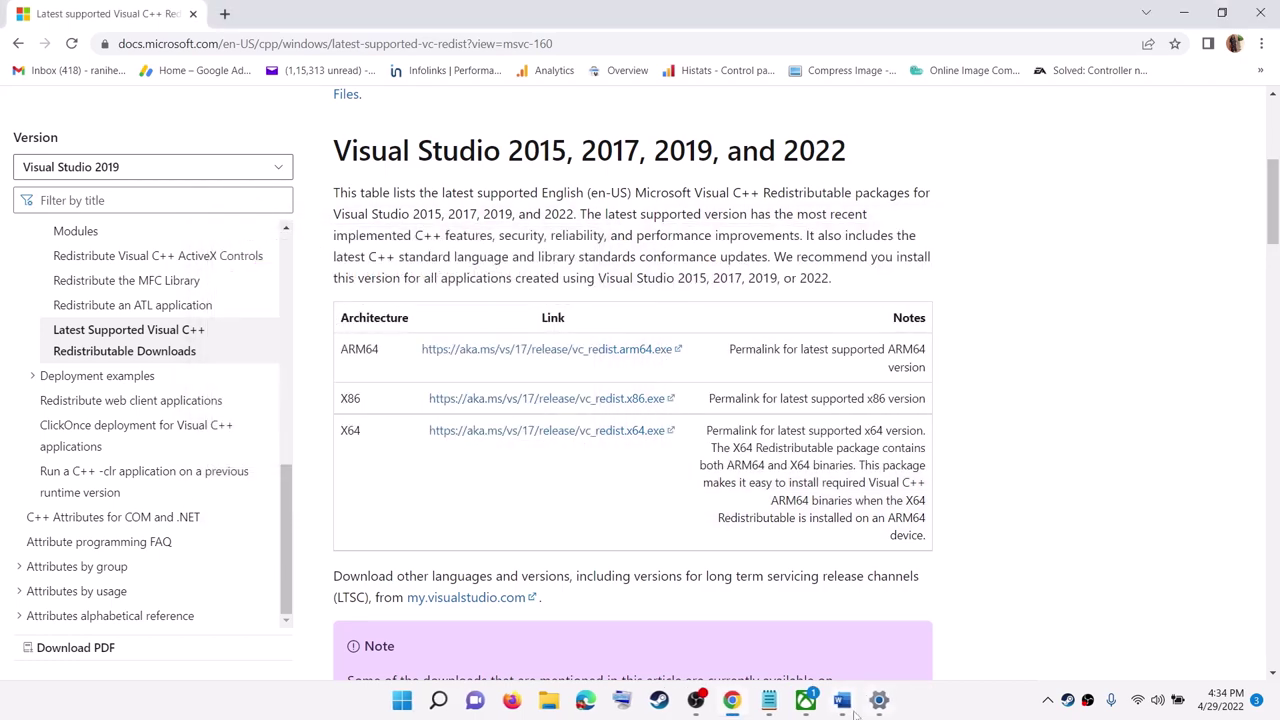
{"action": "left_click", "coordinate": [841, 700]}
{"action": "scroll", "coordinate": [485, 515], "scroll_direction": "down", "scroll_amount": 3}
{"action": "scroll", "coordinate": [485, 515], "scroll_direction": "down", "scroll_amount": 1}
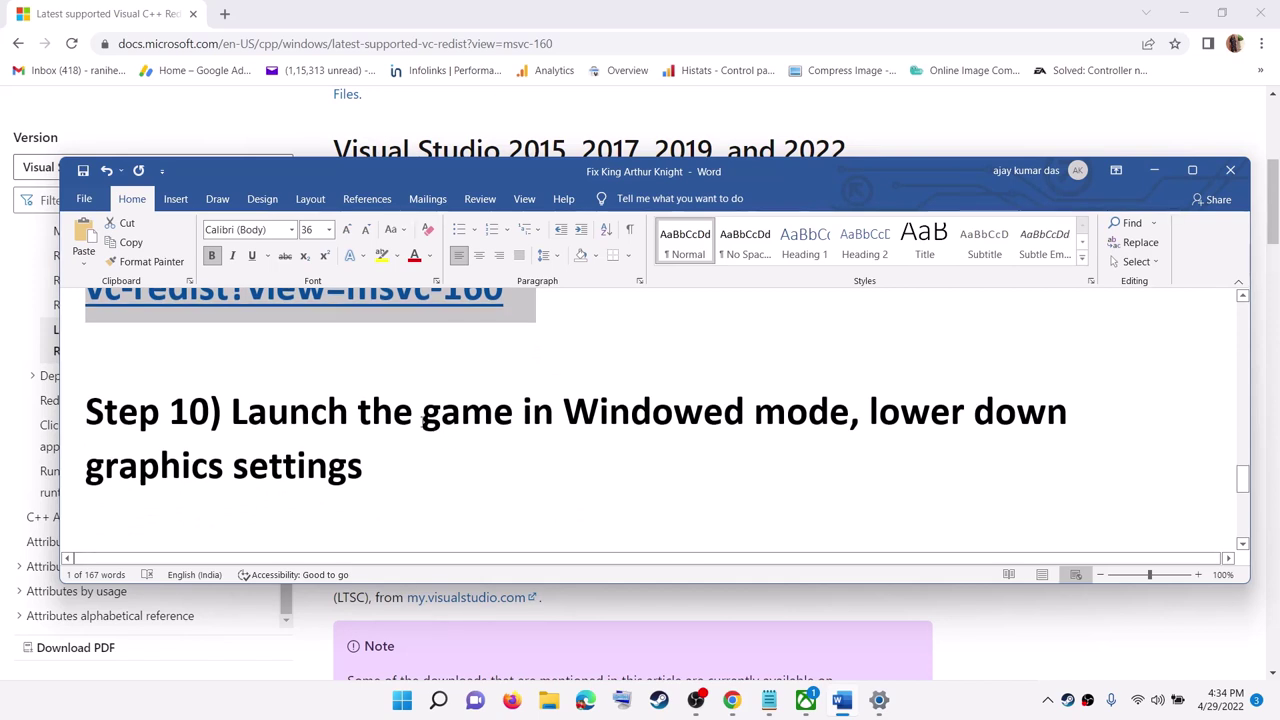
{"action": "left_click_drag", "start_coordinate": [422, 412], "coordinate": [850, 412]}
{"action": "left_click", "coordinate": [486, 482]}
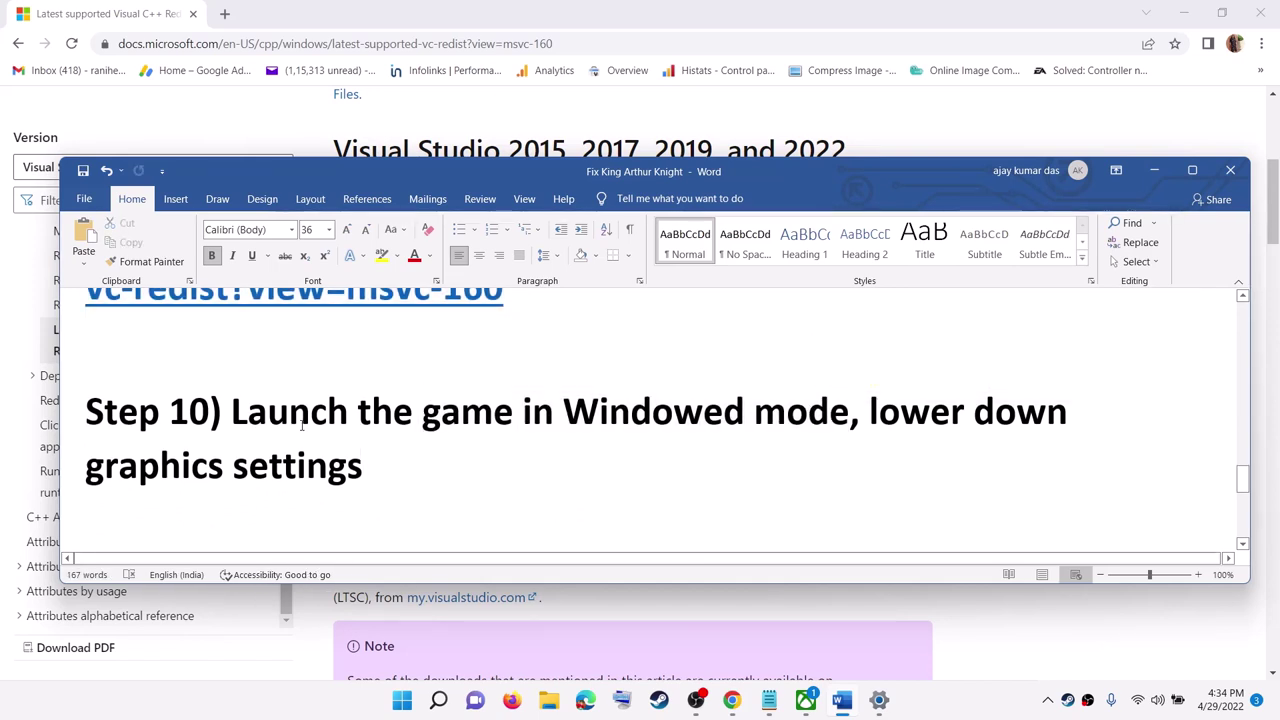
{"action": "left_click_drag", "start_coordinate": [231, 412], "coordinate": [533, 479]}
{"action": "left_click", "coordinate": [868, 412]}
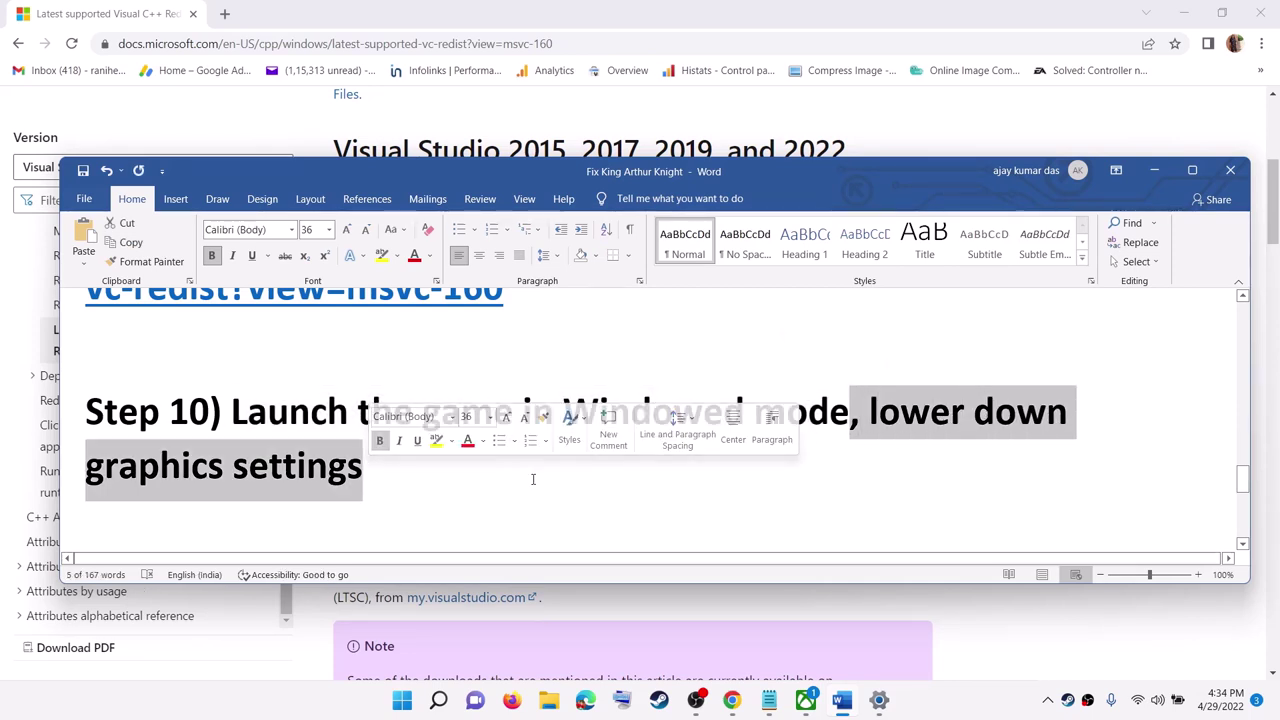
{"action": "left_click", "coordinate": [390, 460]}
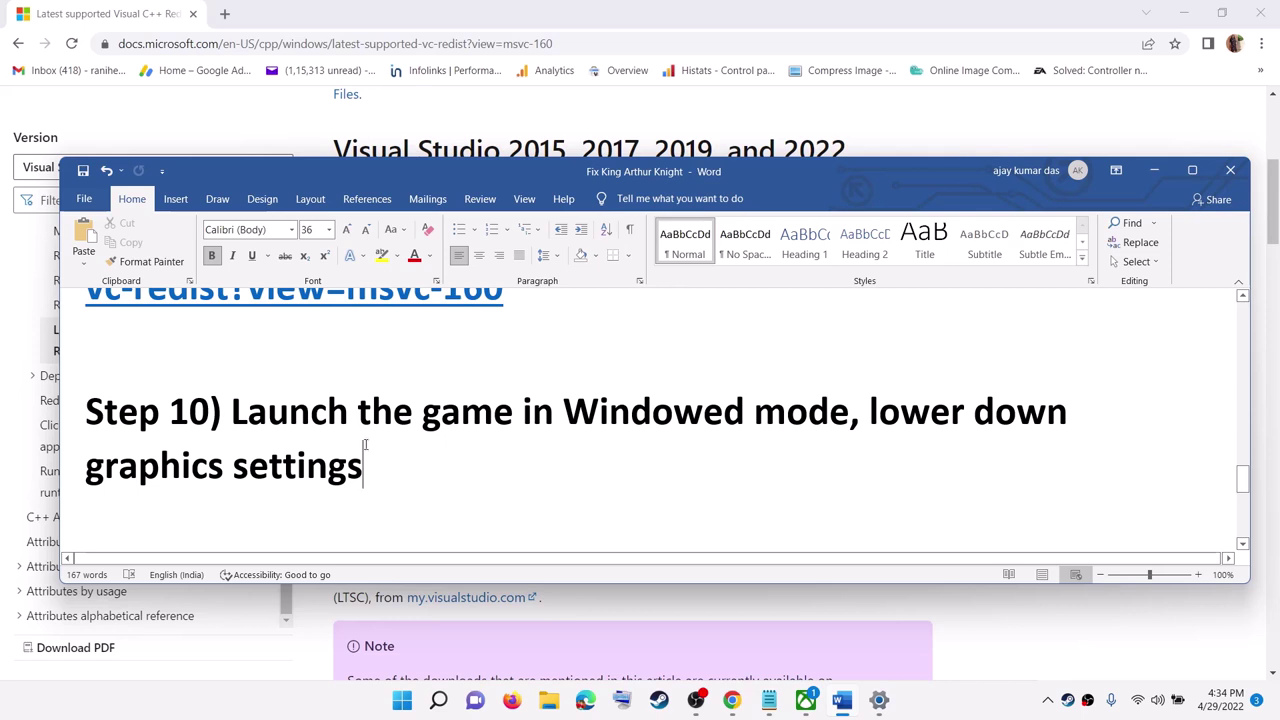
{"action": "left_click_drag", "start_coordinate": [375, 449], "coordinate": [231, 412]}
{"action": "left_click", "coordinate": [380, 460]}
{"action": "left_click_drag", "start_coordinate": [868, 412], "coordinate": [945, 442]}
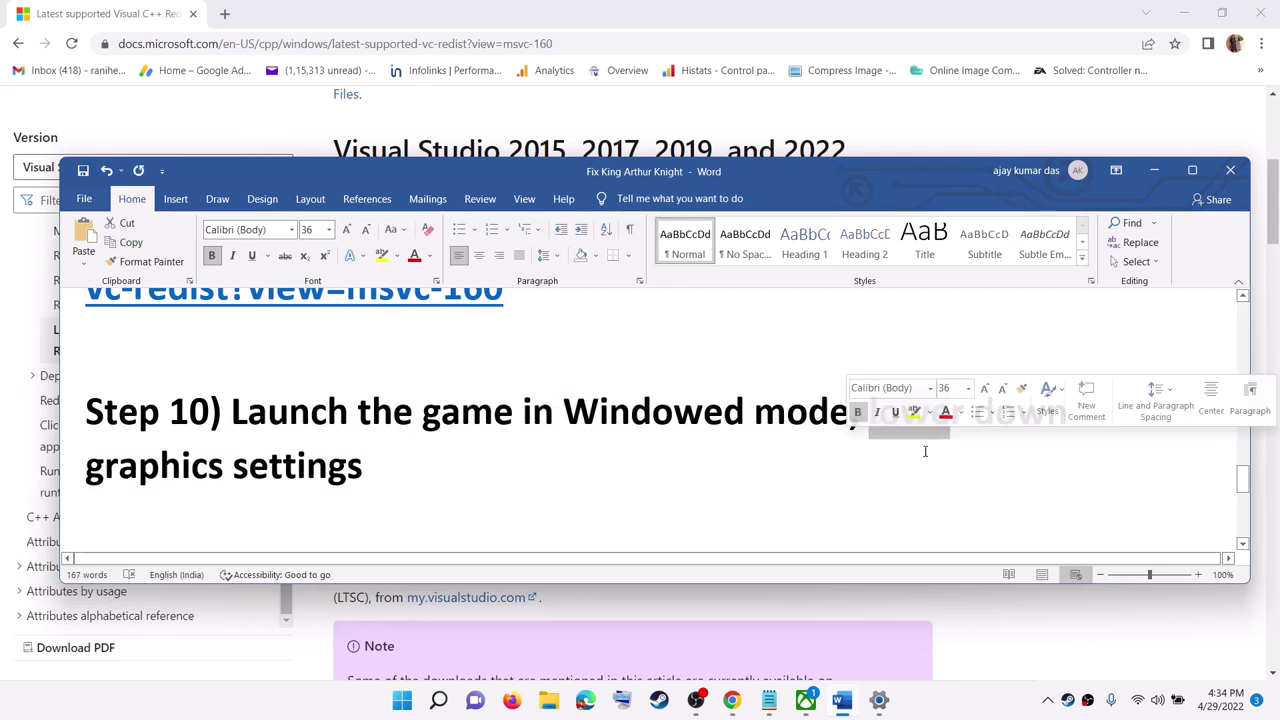
{"action": "left_click", "coordinate": [377, 466]}
{"action": "left_click_drag", "start_coordinate": [610, 397], "coordinate": [850, 412]}
{"action": "left_click", "coordinate": [457, 489]}
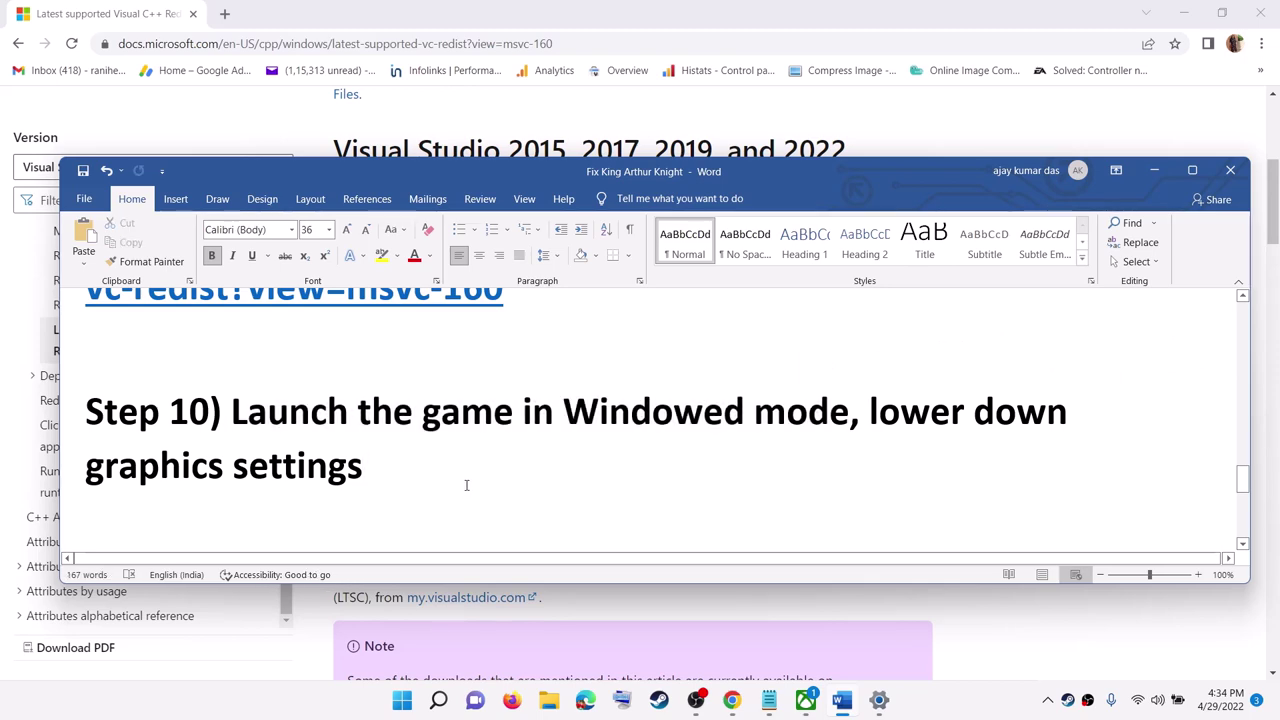
{"action": "scroll", "coordinate": [466, 485], "scroll_direction": "down", "scroll_amount": 5}
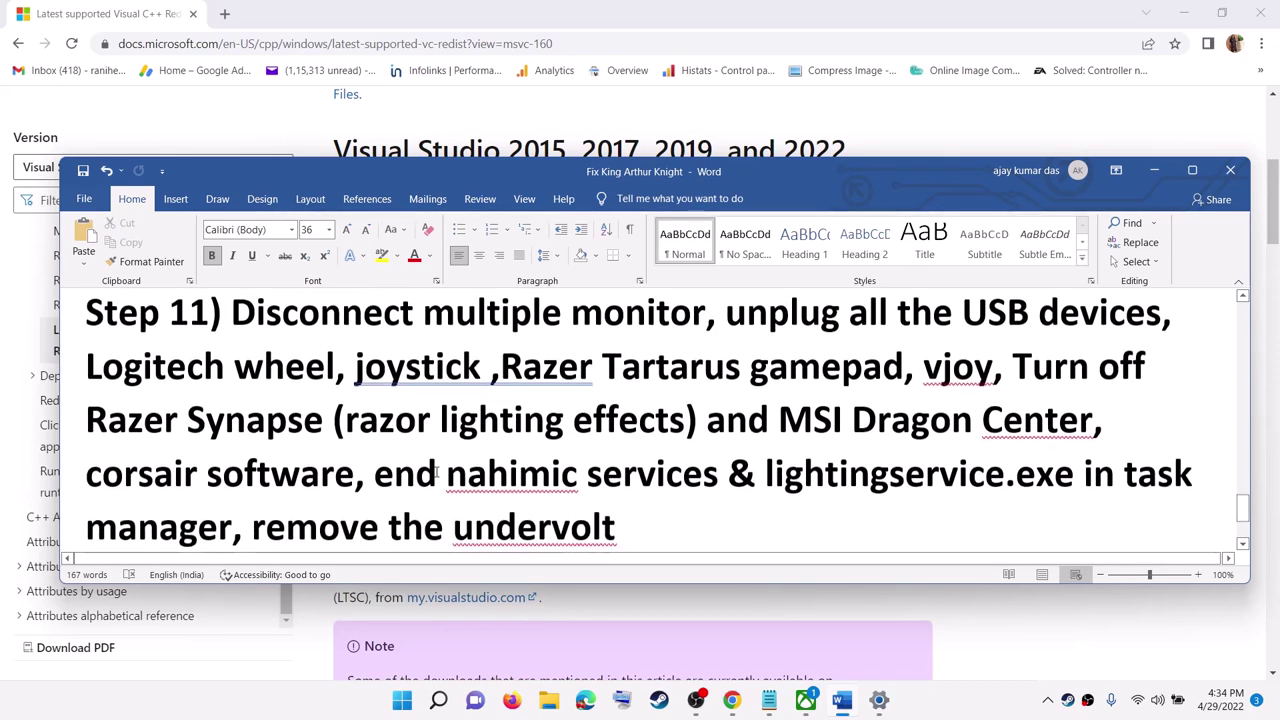
Highlight Step 11's phrases on disconnecting multiple monitors, USB devices, and Logitech, Razer and Corsair software
{"action": "left_click_drag", "start_coordinate": [232, 312], "coordinate": [706, 320]}
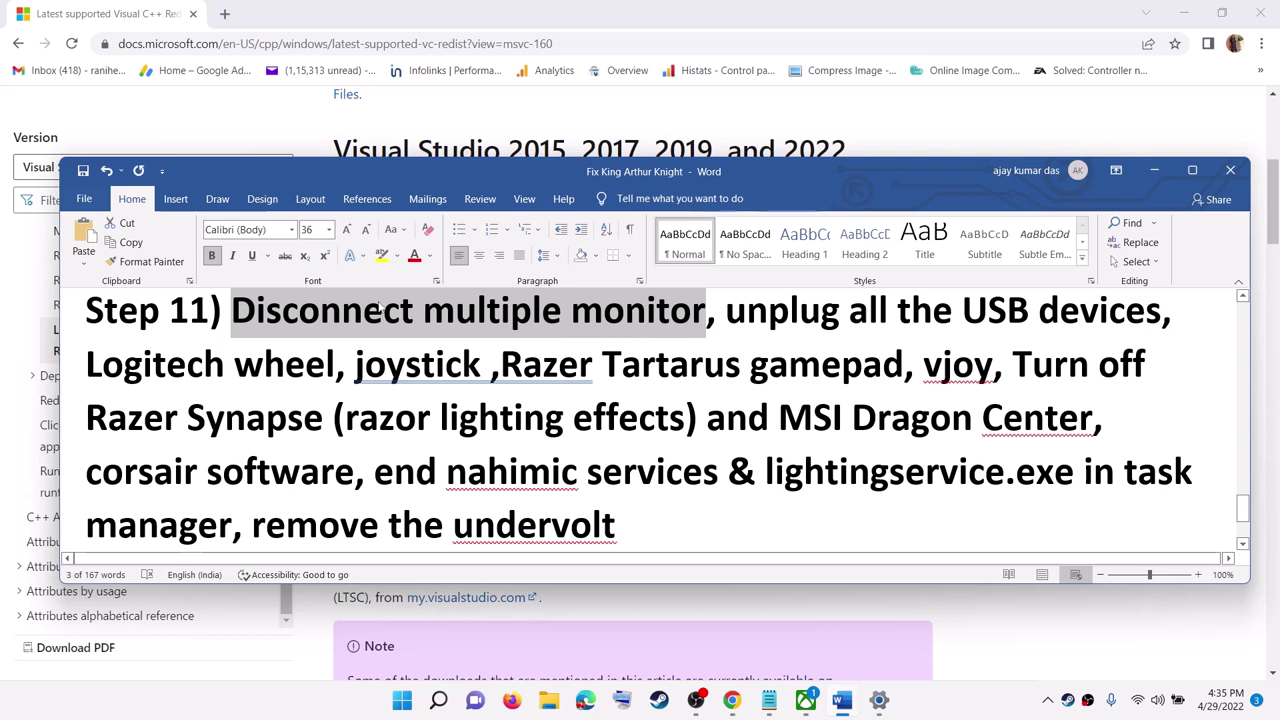
{"action": "left_click", "coordinate": [428, 318]}
{"action": "left_click_drag", "start_coordinate": [726, 312], "coordinate": [1078, 322]}
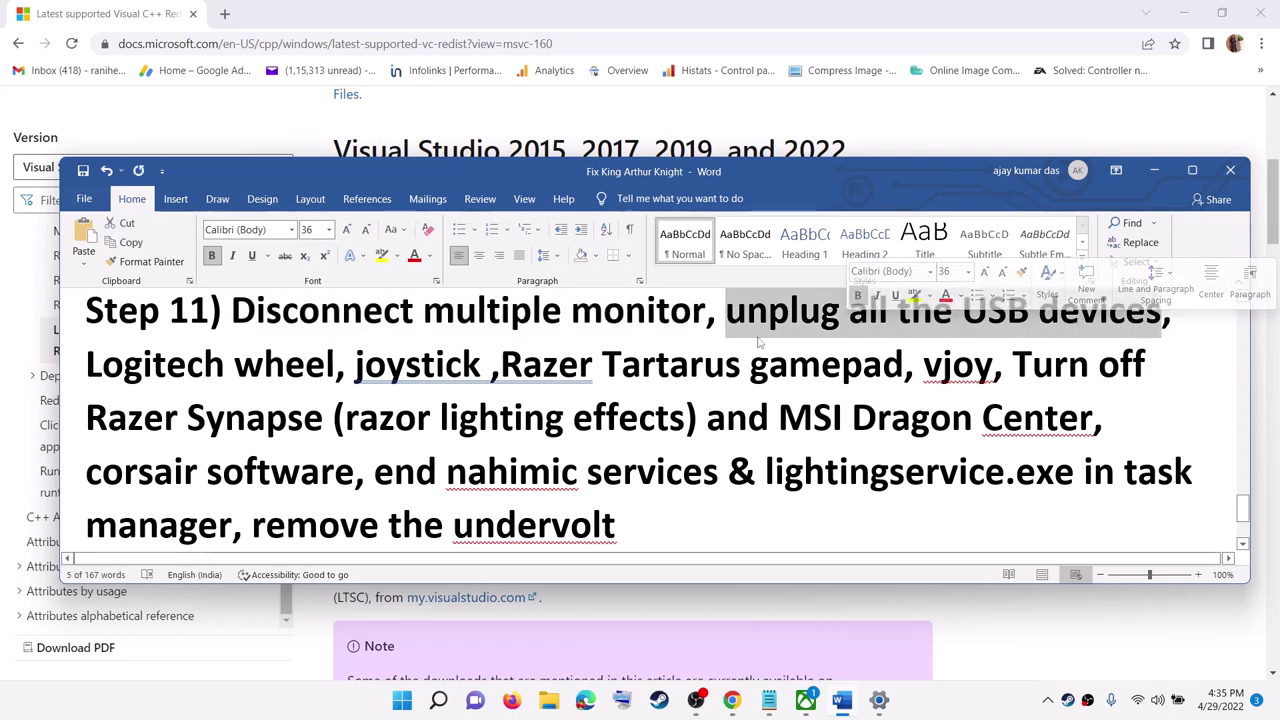
{"action": "left_click", "coordinate": [305, 366]}
{"action": "left_click_drag", "start_coordinate": [84, 368], "coordinate": [333, 420]}
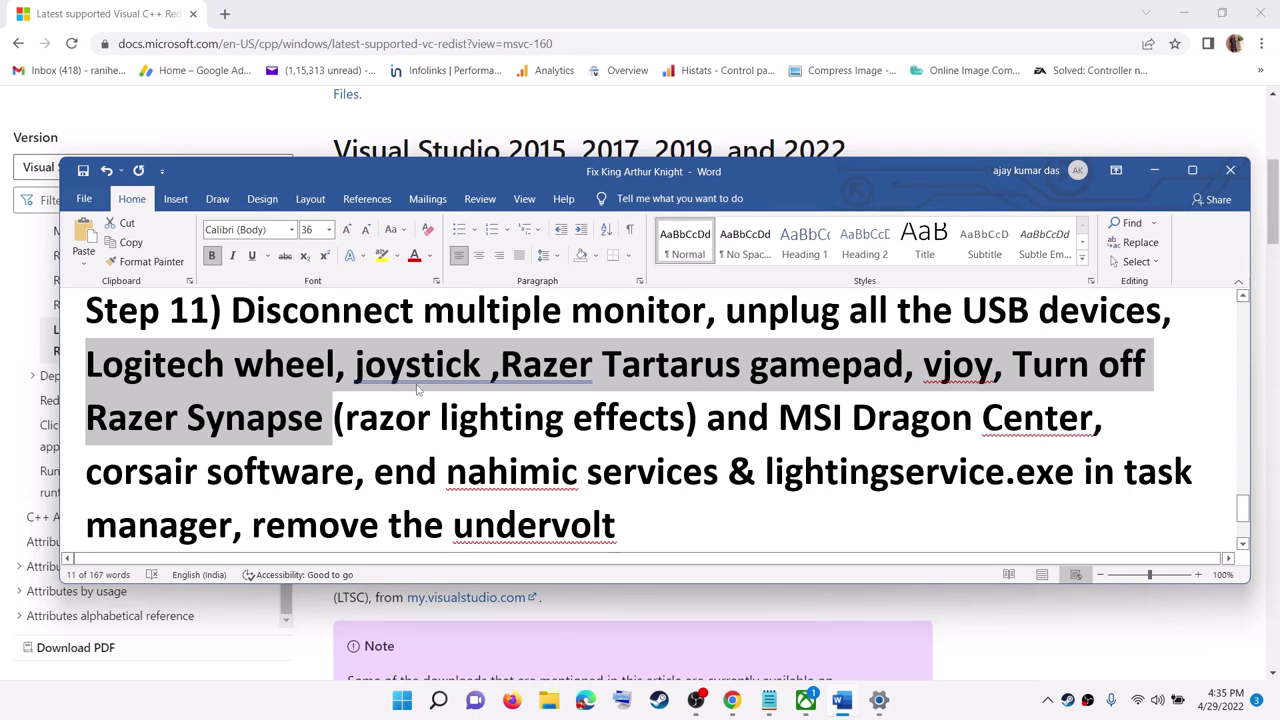
{"action": "left_click_drag", "start_coordinate": [345, 418], "coordinate": [355, 471]}
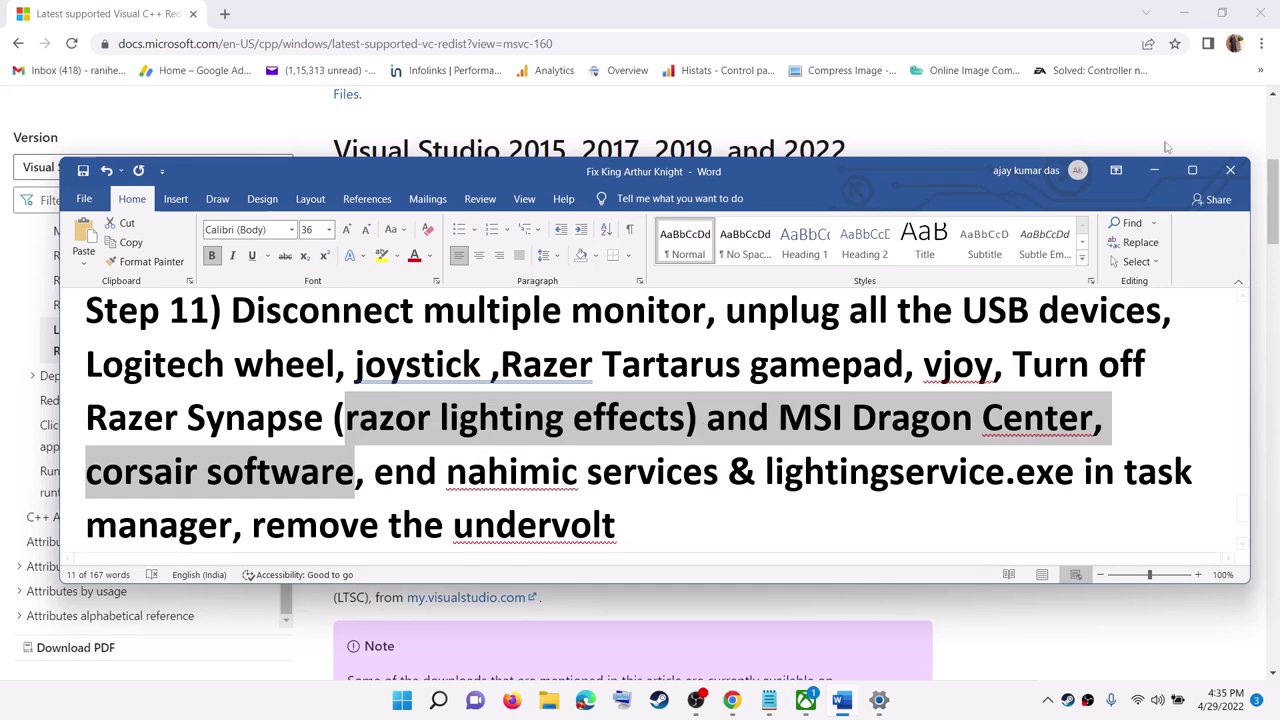
Maximize the Word window and highlight 'nahimic services' in Step 11
{"action": "left_click", "coordinate": [1190, 169]}
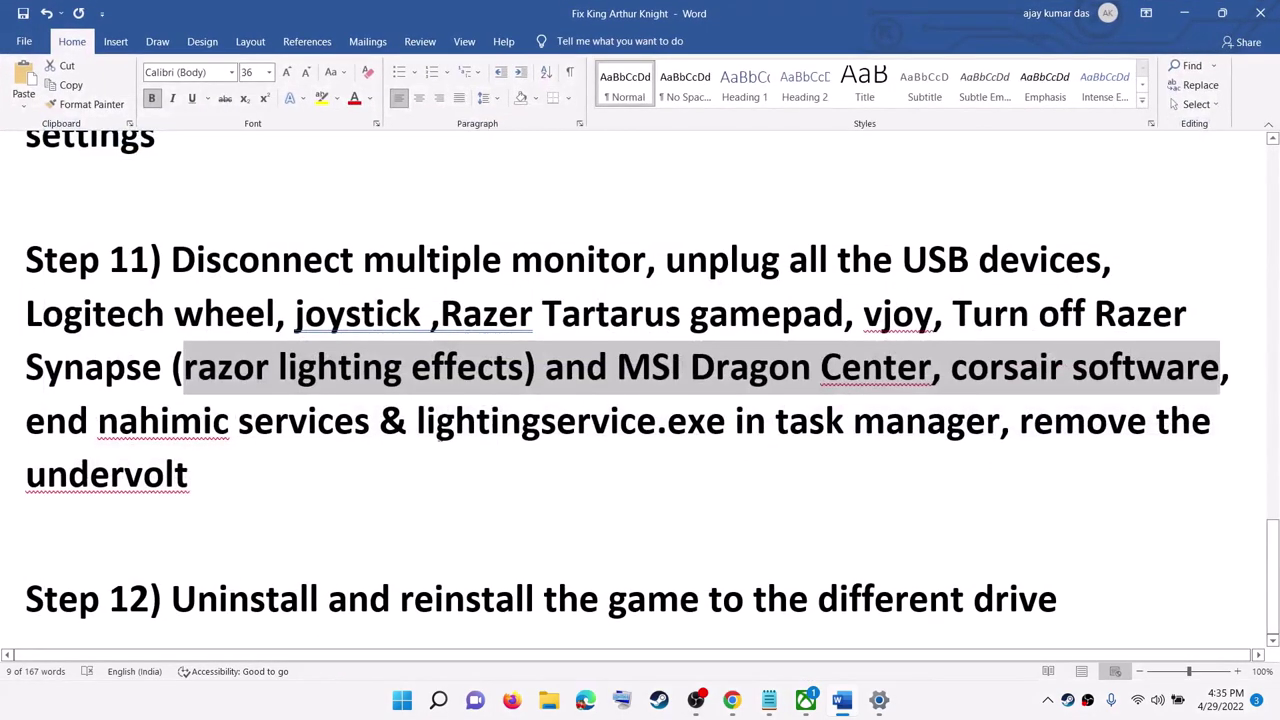
{"action": "scroll", "coordinate": [632, 490], "scroll_direction": "up", "scroll_amount": 2}
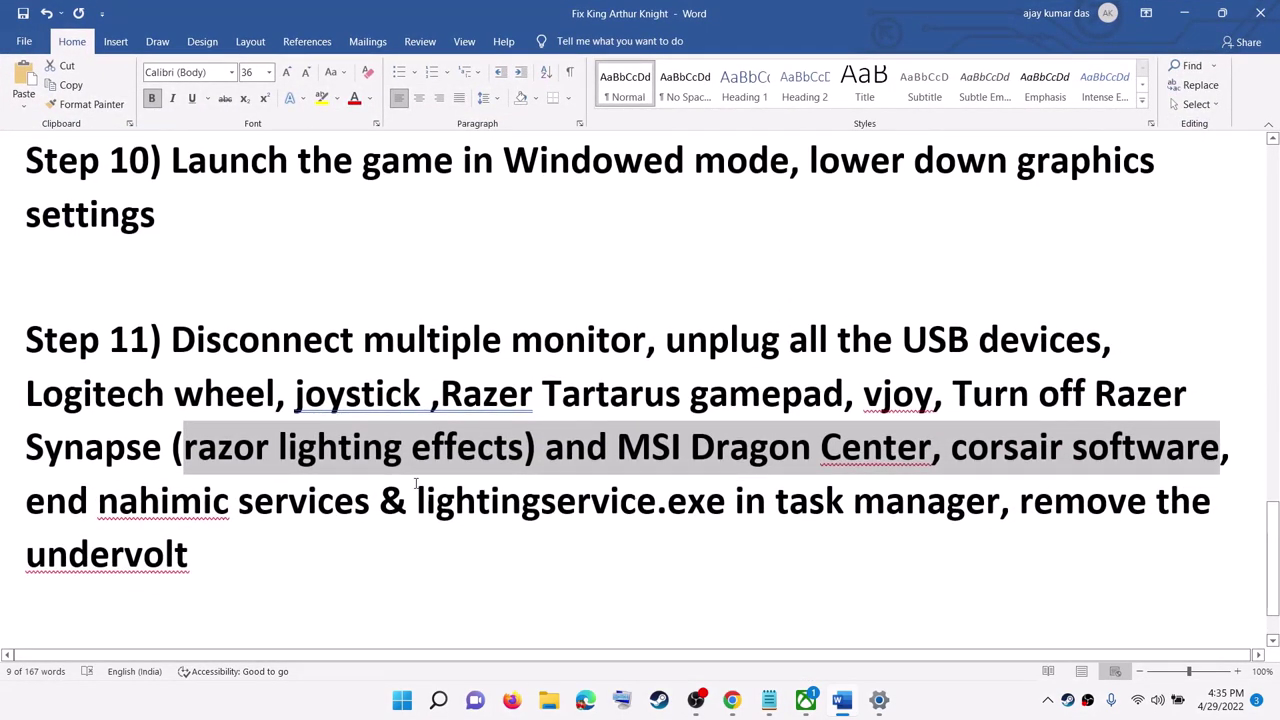
{"action": "left_click", "coordinate": [254, 503]}
{"action": "left_click_drag", "start_coordinate": [98, 500], "coordinate": [378, 500]}
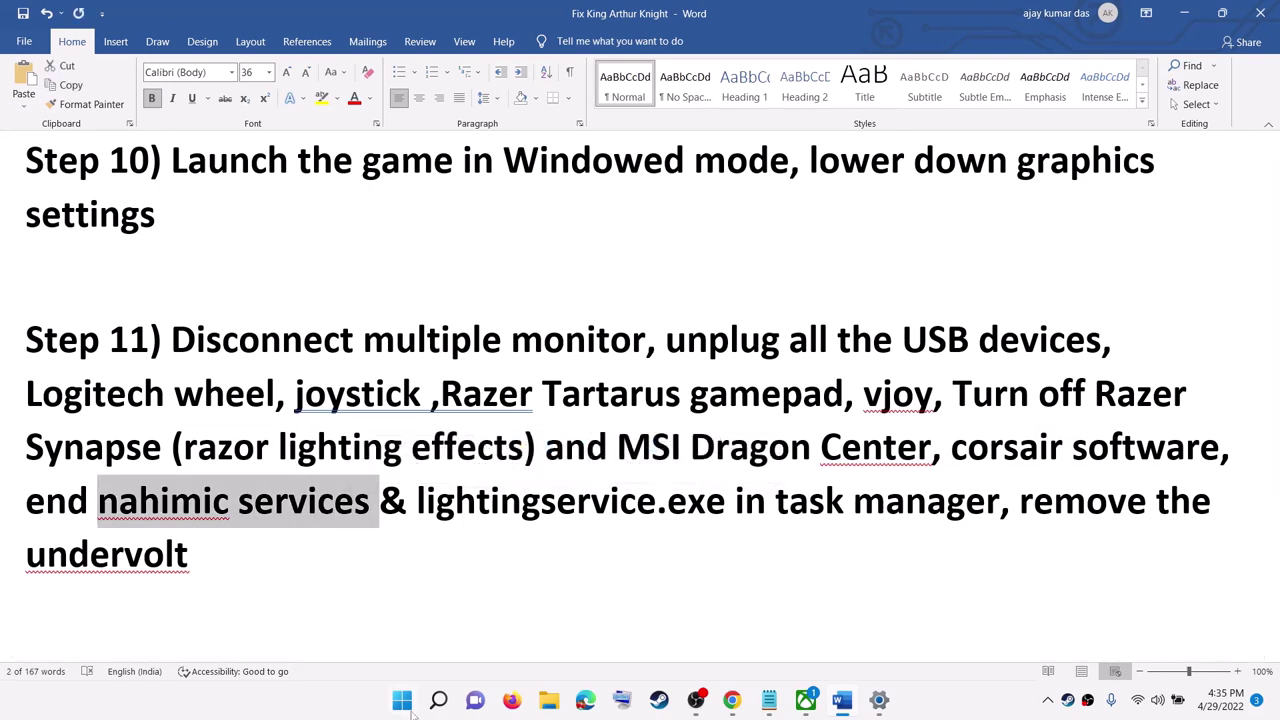
{"action": "right_click", "coordinate": [404, 703]}
Launch Task Manager and look over running processes such as OBS Studio and Settings
{"action": "left_click", "coordinate": [364, 498]}
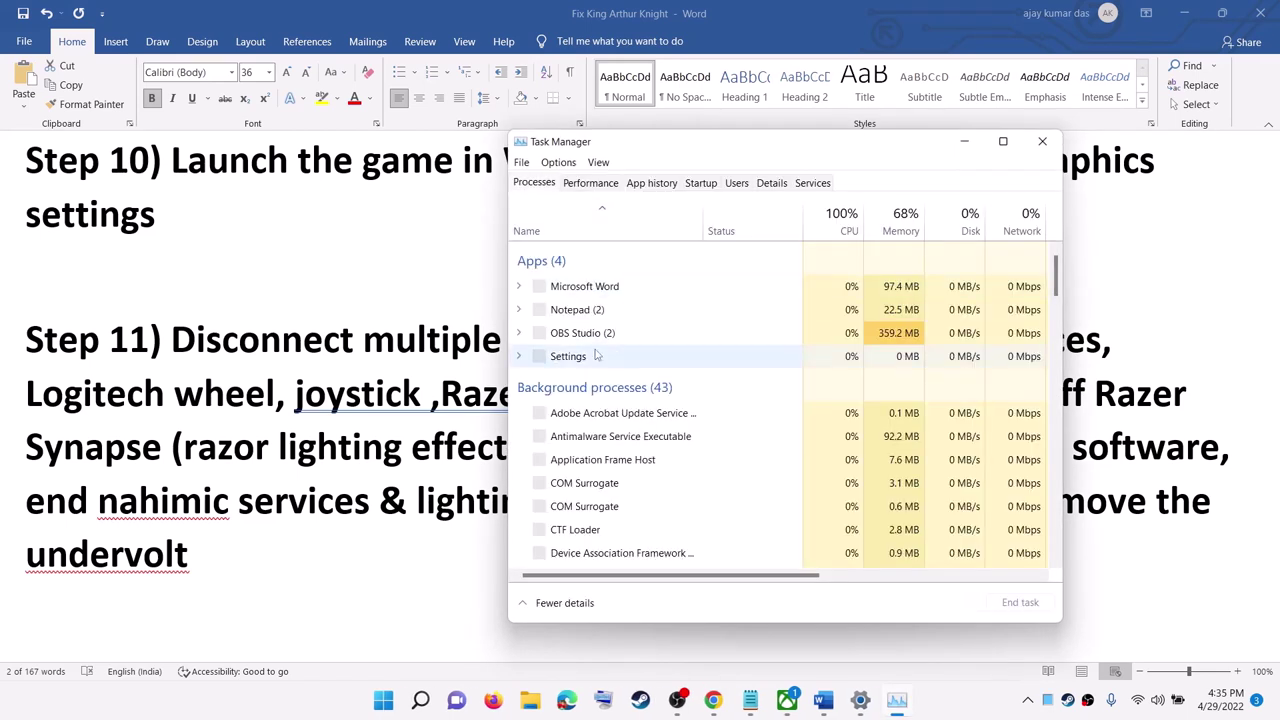
{"action": "scroll", "coordinate": [655, 440], "scroll_direction": "down", "scroll_amount": 1}
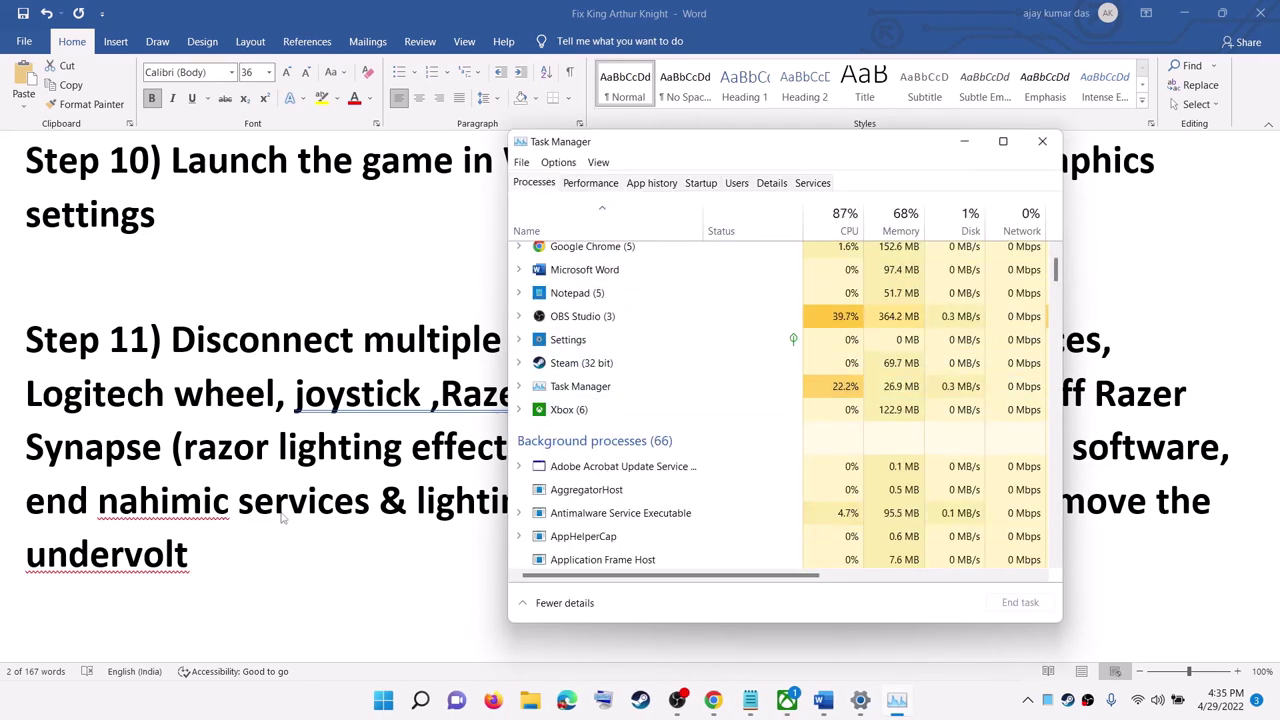
{"action": "left_click", "coordinate": [640, 316]}
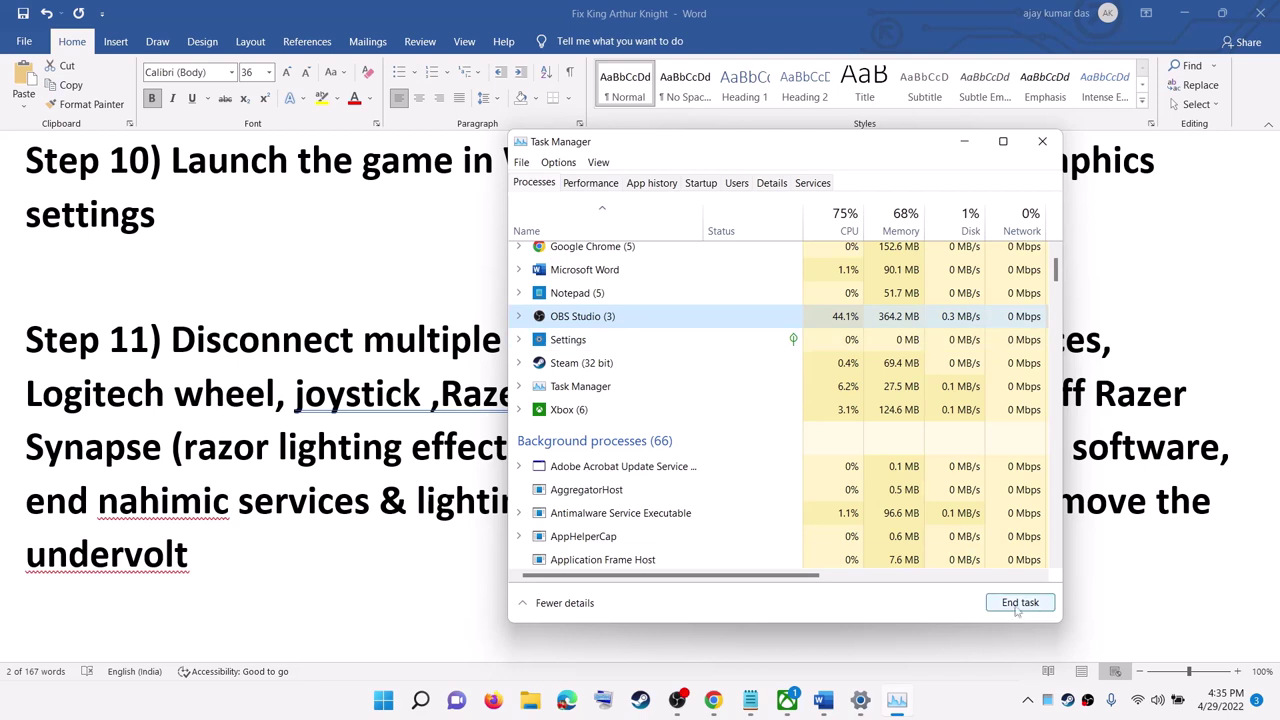
{"action": "left_click", "coordinate": [652, 341]}
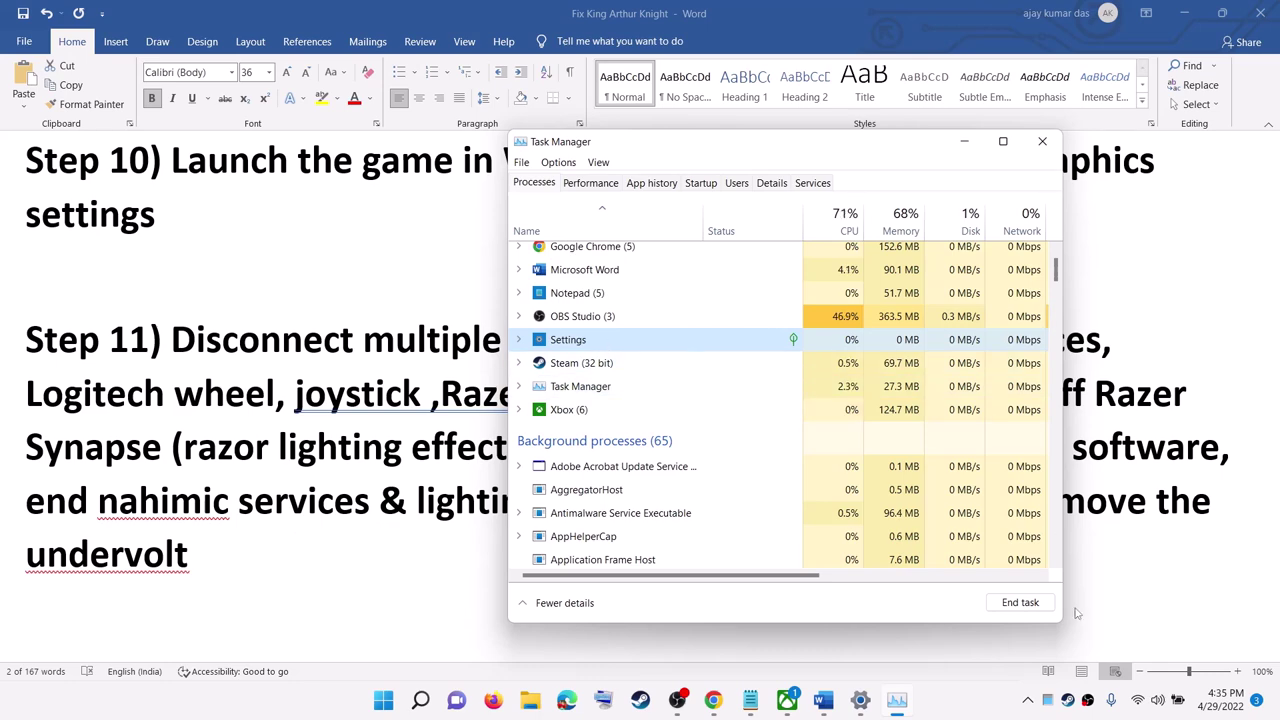
{"action": "left_click", "coordinate": [335, 489]}
Highlight 'lightingservice' in Step 11, check the AggregatorHost process, then return to Word
{"action": "left_click_drag", "start_coordinate": [418, 505], "coordinate": [656, 505]}
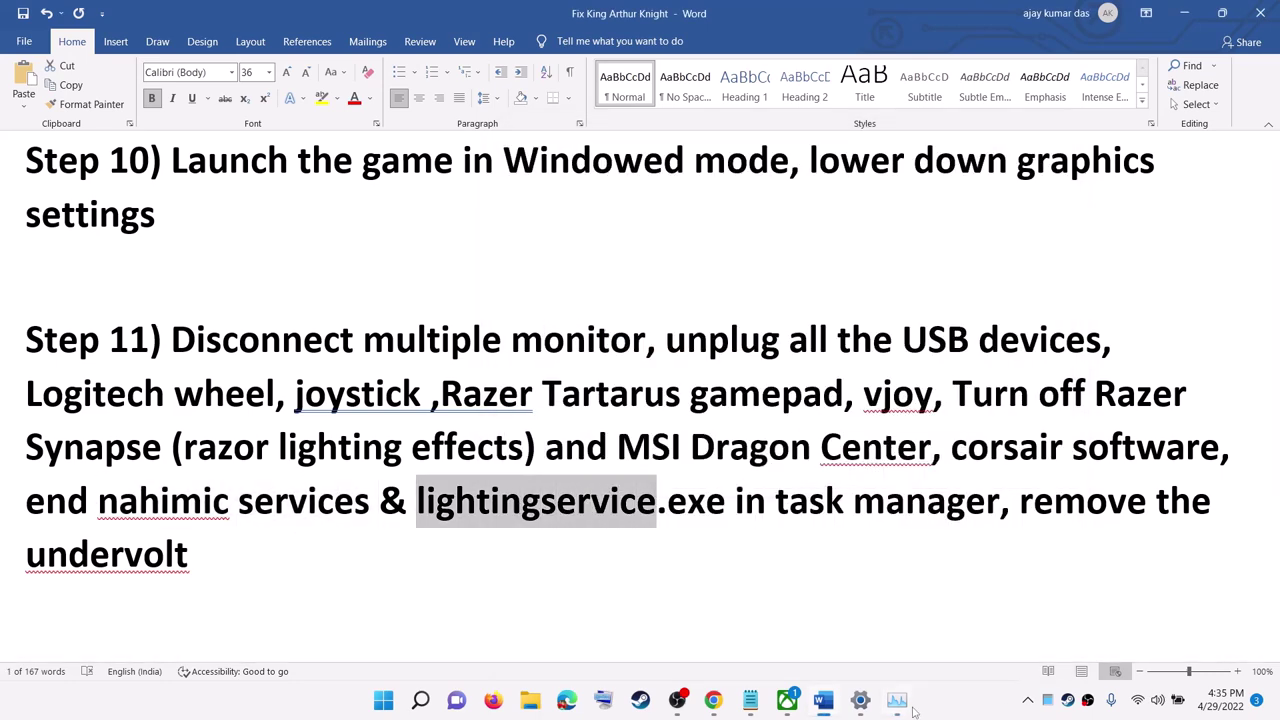
{"action": "left_click", "coordinate": [897, 700]}
{"action": "left_click", "coordinate": [586, 489]}
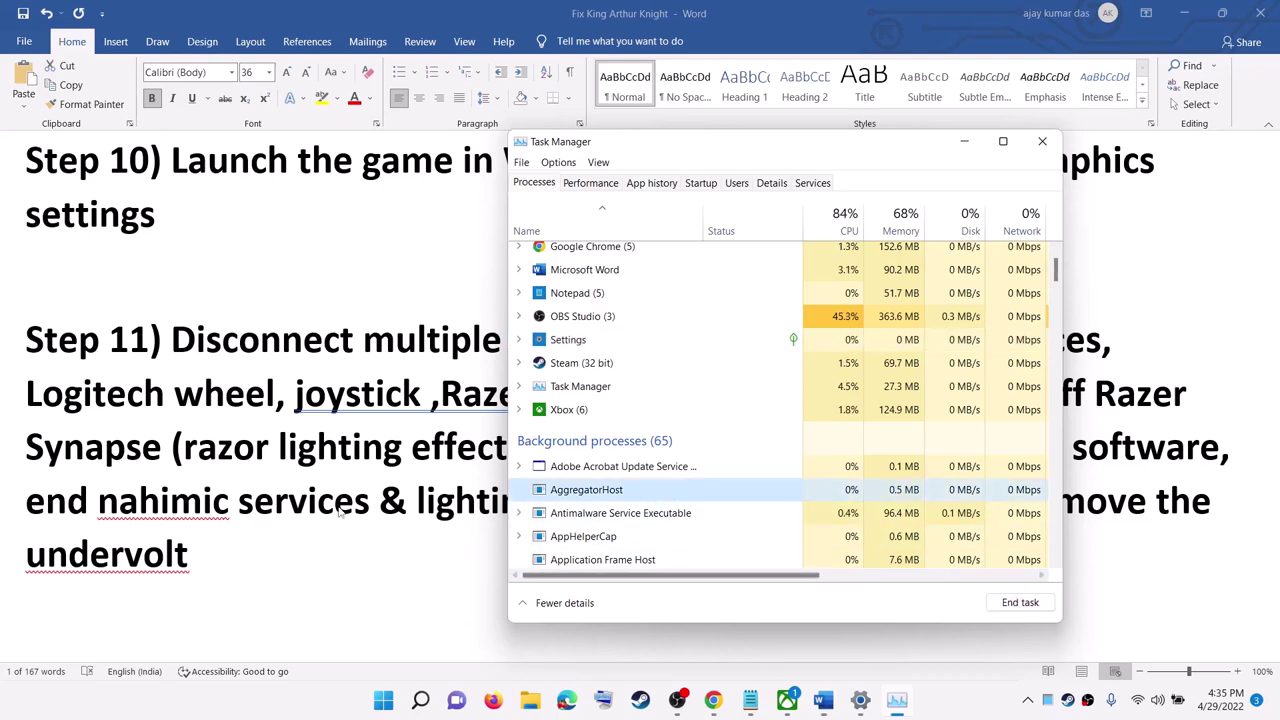
{"action": "left_click", "coordinate": [358, 508]}
{"action": "left_click", "coordinate": [885, 500]}
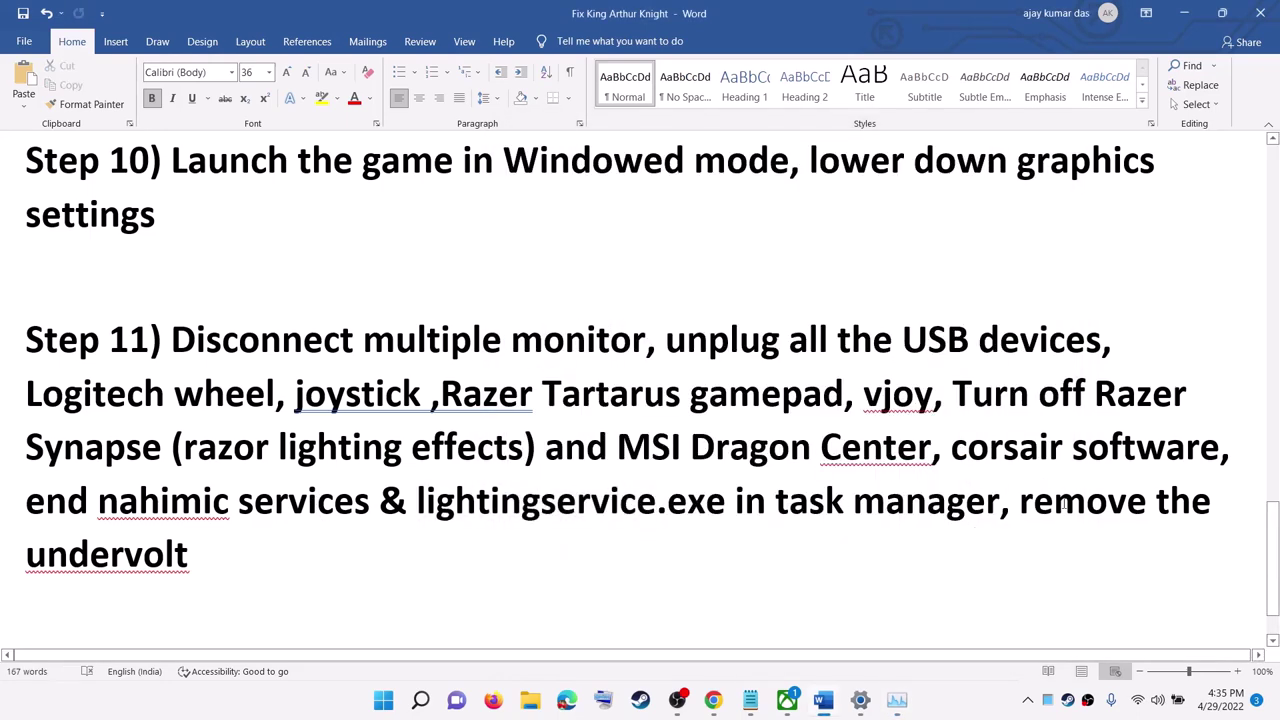
{"action": "left_click_drag", "start_coordinate": [1022, 500], "coordinate": [266, 586]}
{"action": "left_click", "coordinate": [1052, 505]}
{"action": "left_click_drag", "start_coordinate": [220, 561], "coordinate": [1052, 520]}
{"action": "scroll", "coordinate": [224, 432], "scroll_direction": "down", "scroll_amount": 2}
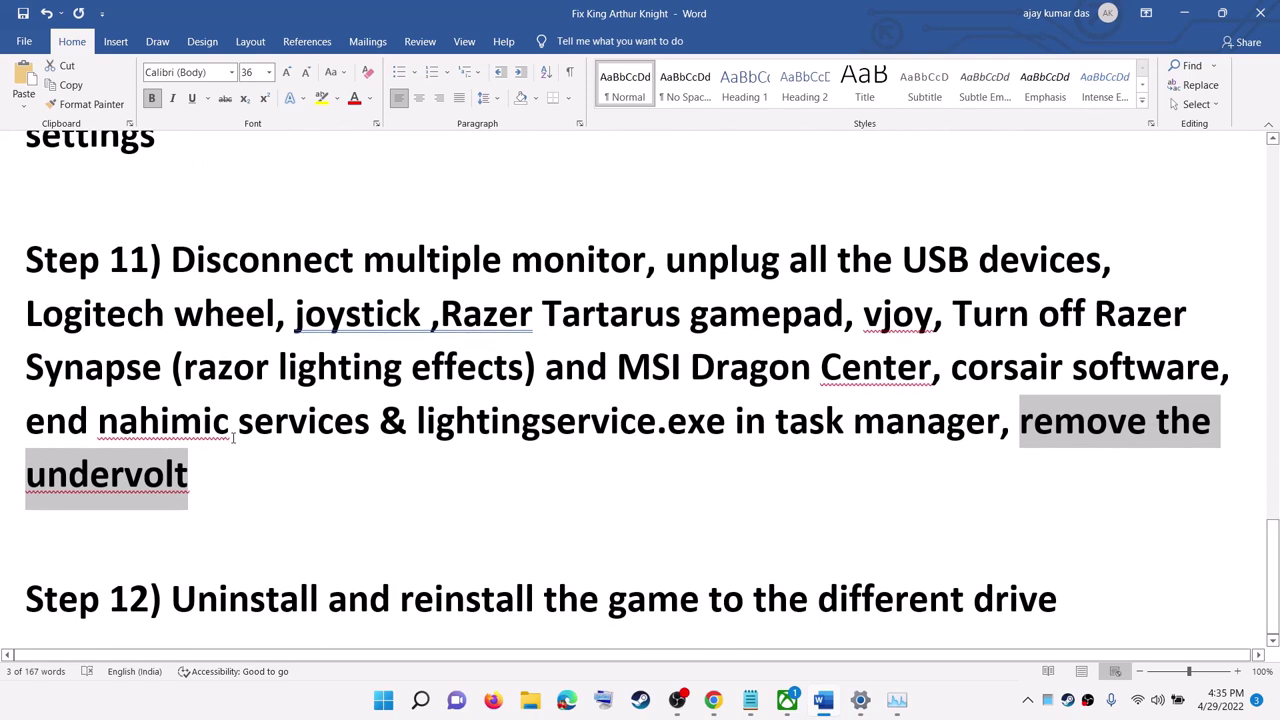
{"action": "left_click_drag", "start_coordinate": [199, 589], "coordinate": [1048, 615]}
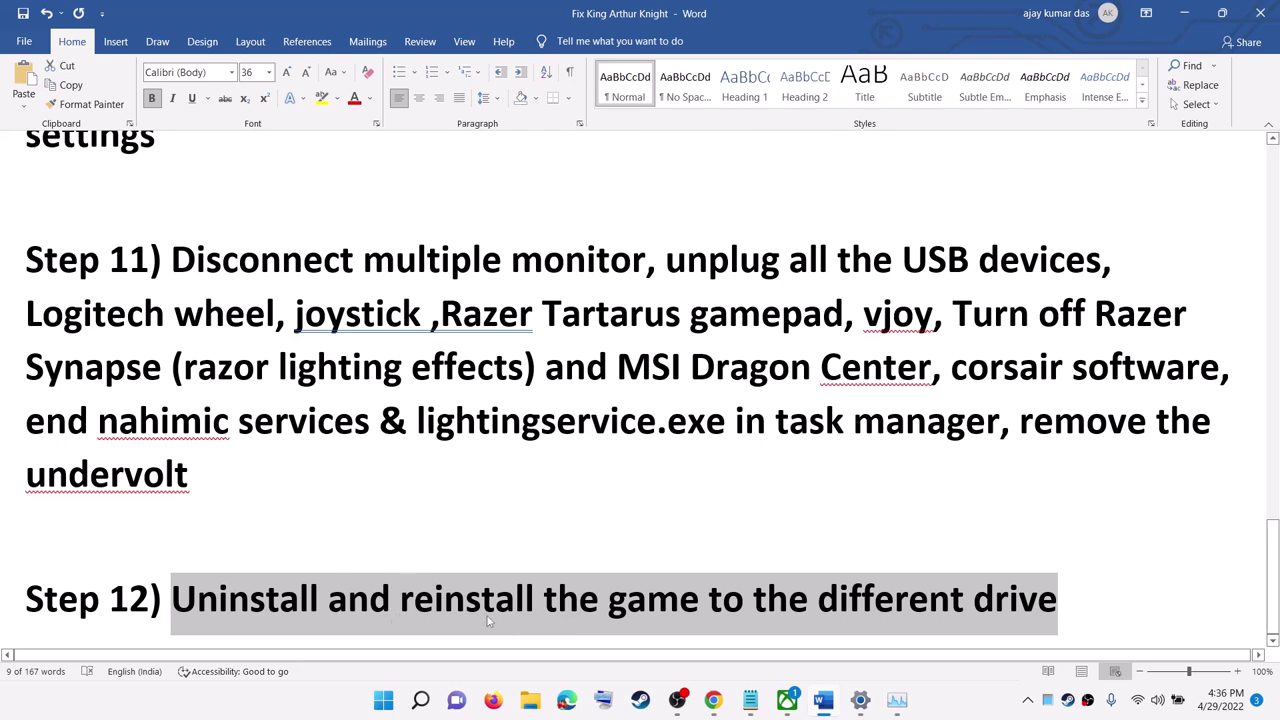
{"action": "left_click", "coordinate": [432, 612]}
{"action": "left_click_drag", "start_coordinate": [420, 600], "coordinate": [897, 550]}
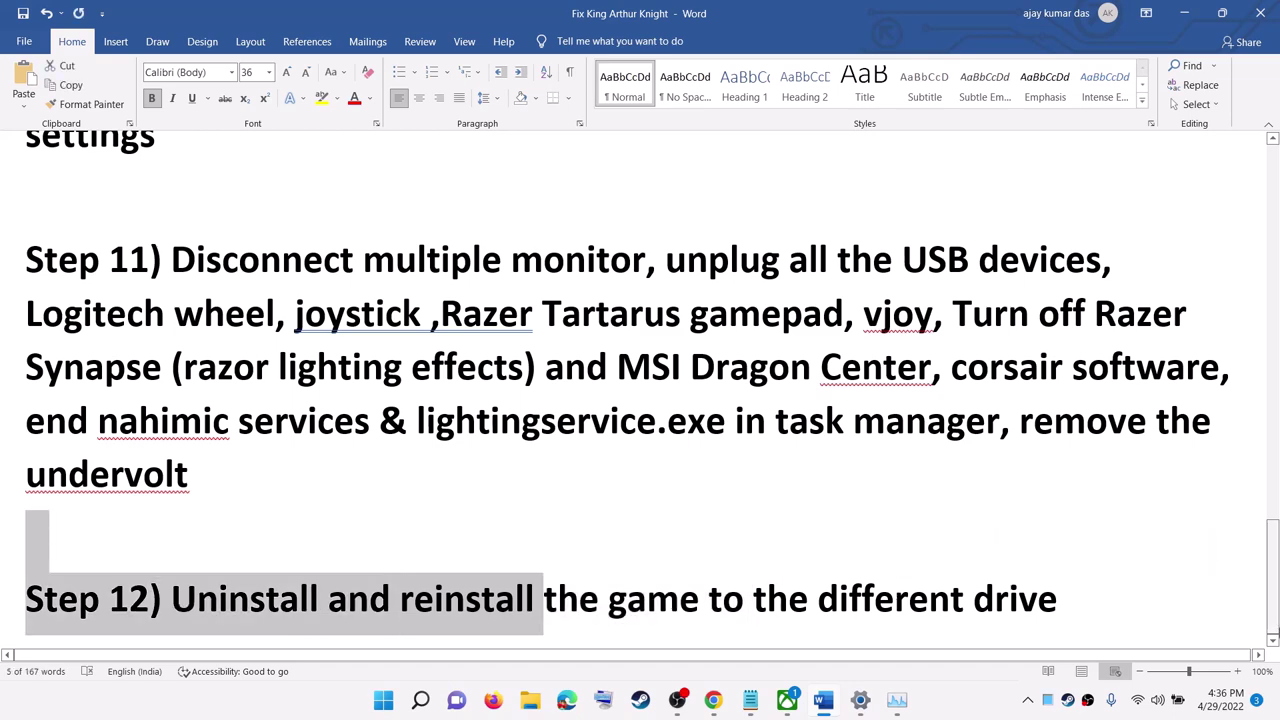
{"action": "left_click_drag", "start_coordinate": [1274, 590], "coordinate": [1274, 150]}
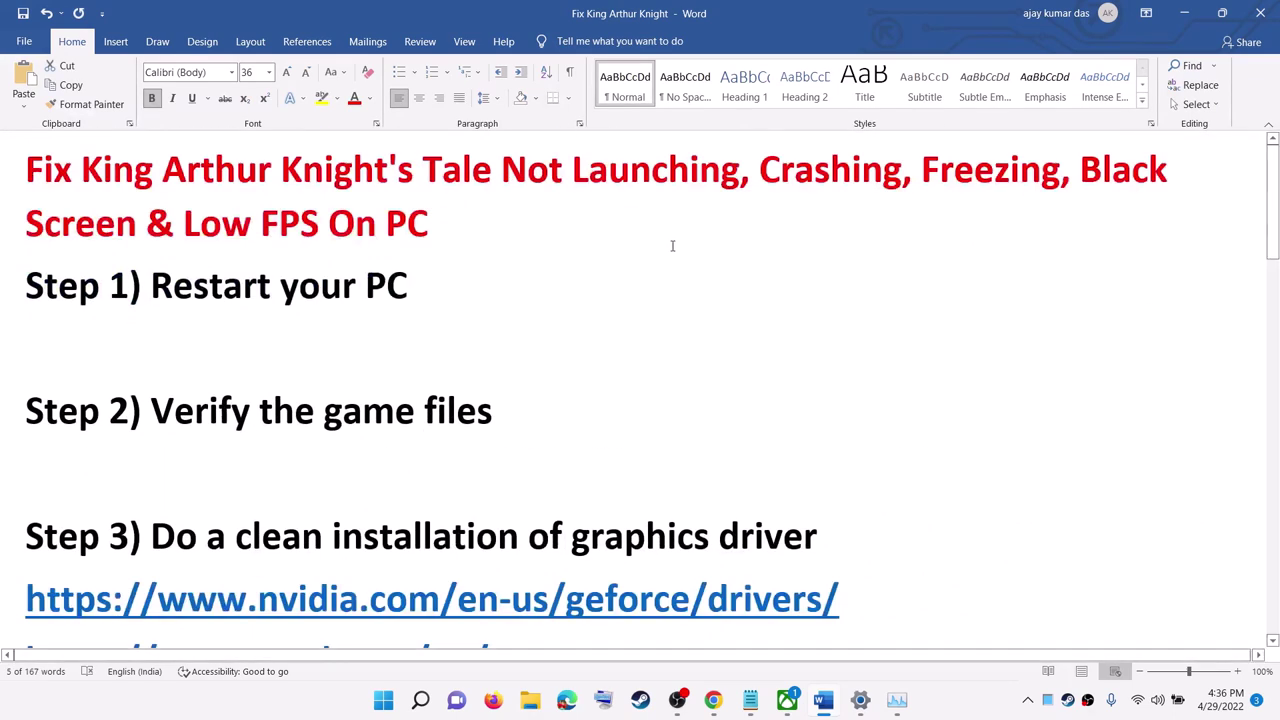
{"action": "triple_click", "coordinate": [437, 223]}
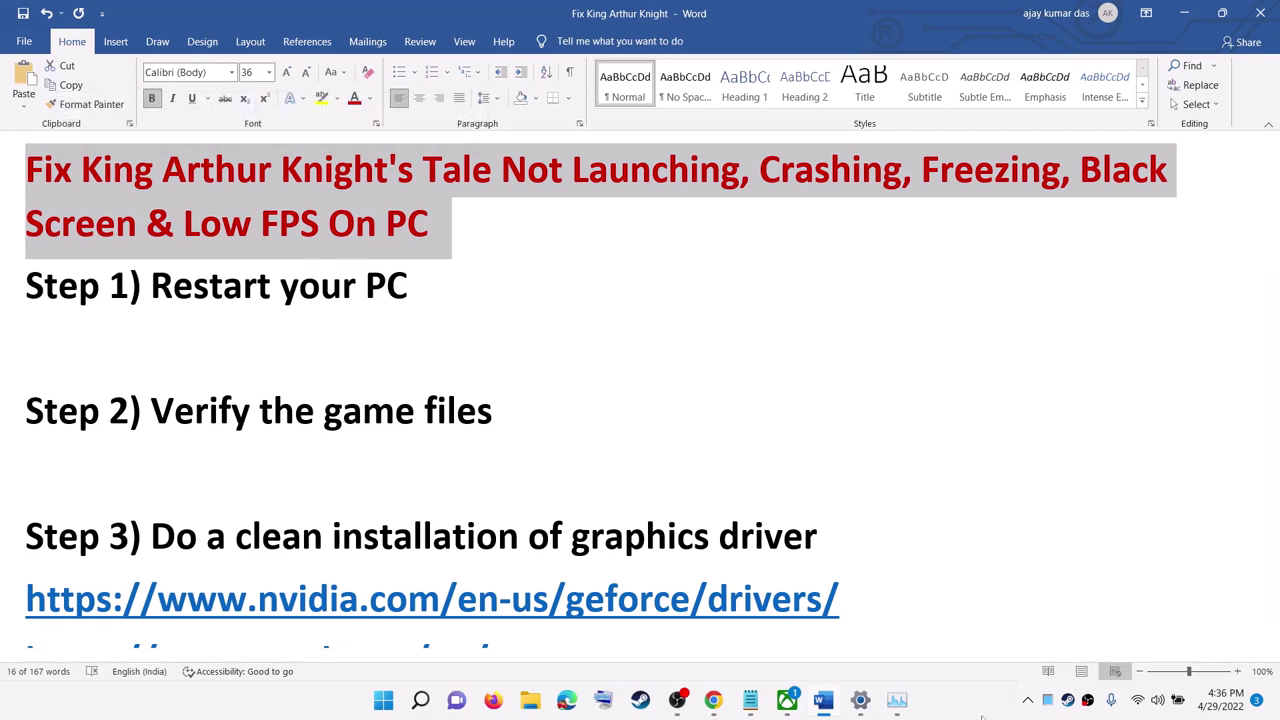